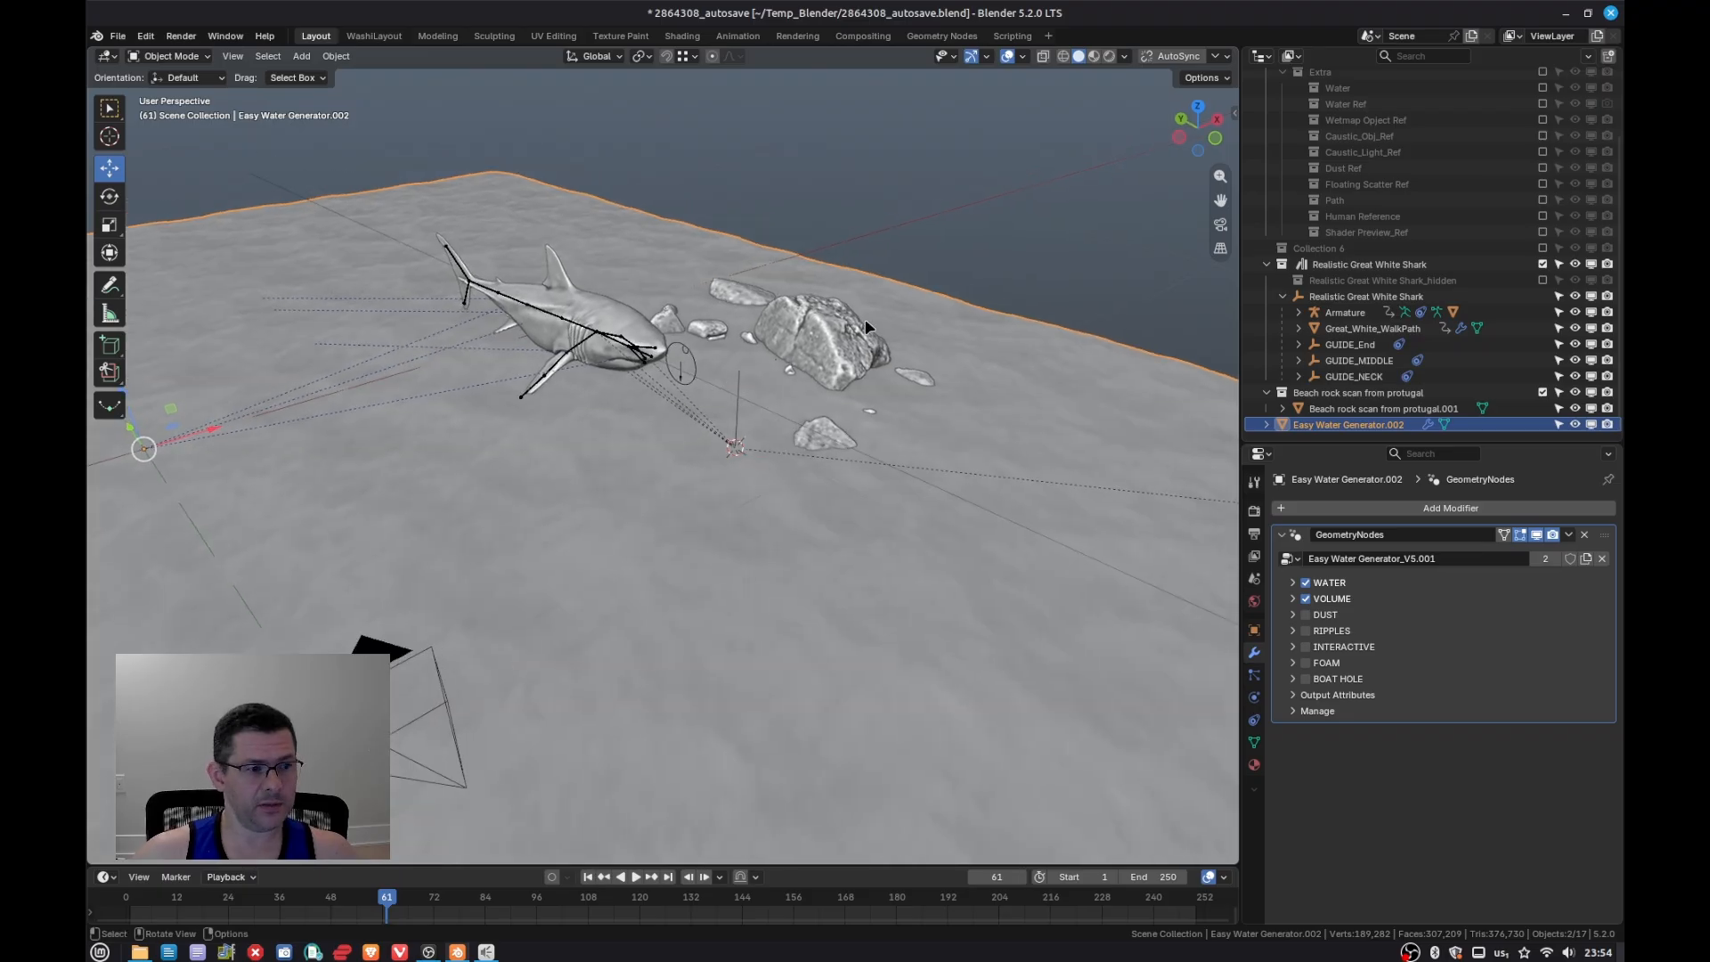
Step: Switch the viewport to rendered shading and limit rendering to a region around the shark and the rocks
{"action": "left_click", "coordinate": [821, 324]}
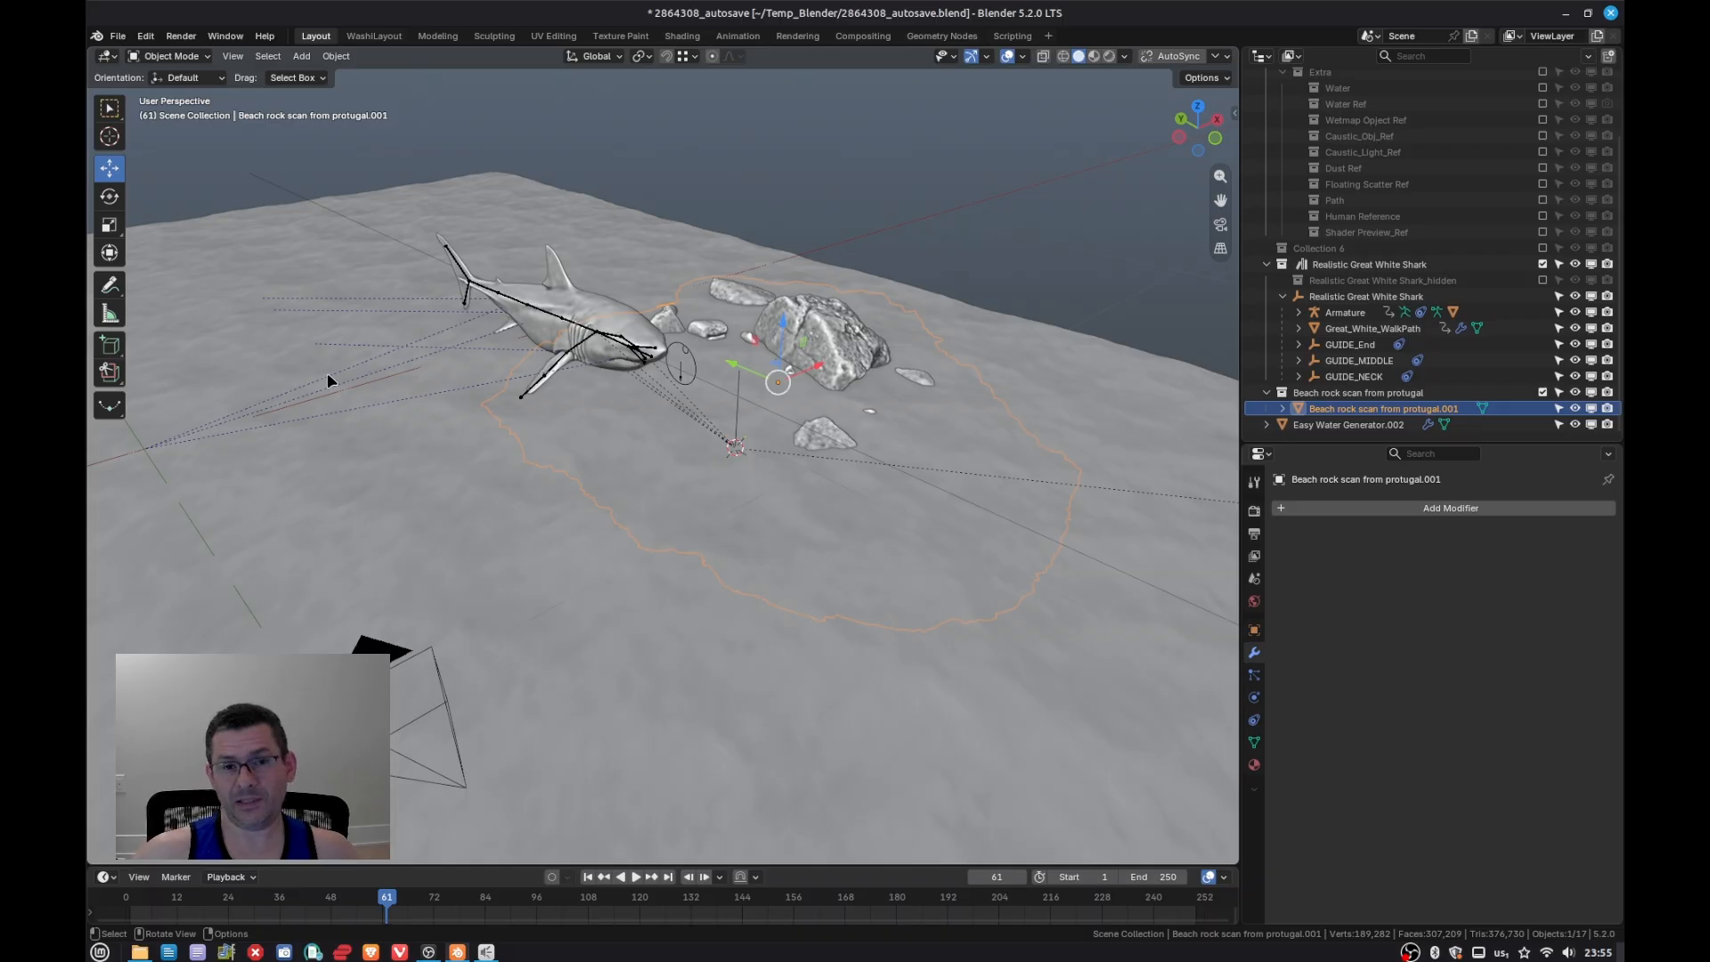
{"action": "middle_click_drag", "start_coordinate": [568, 358], "coordinate": [630, 376], "text": "shift"}
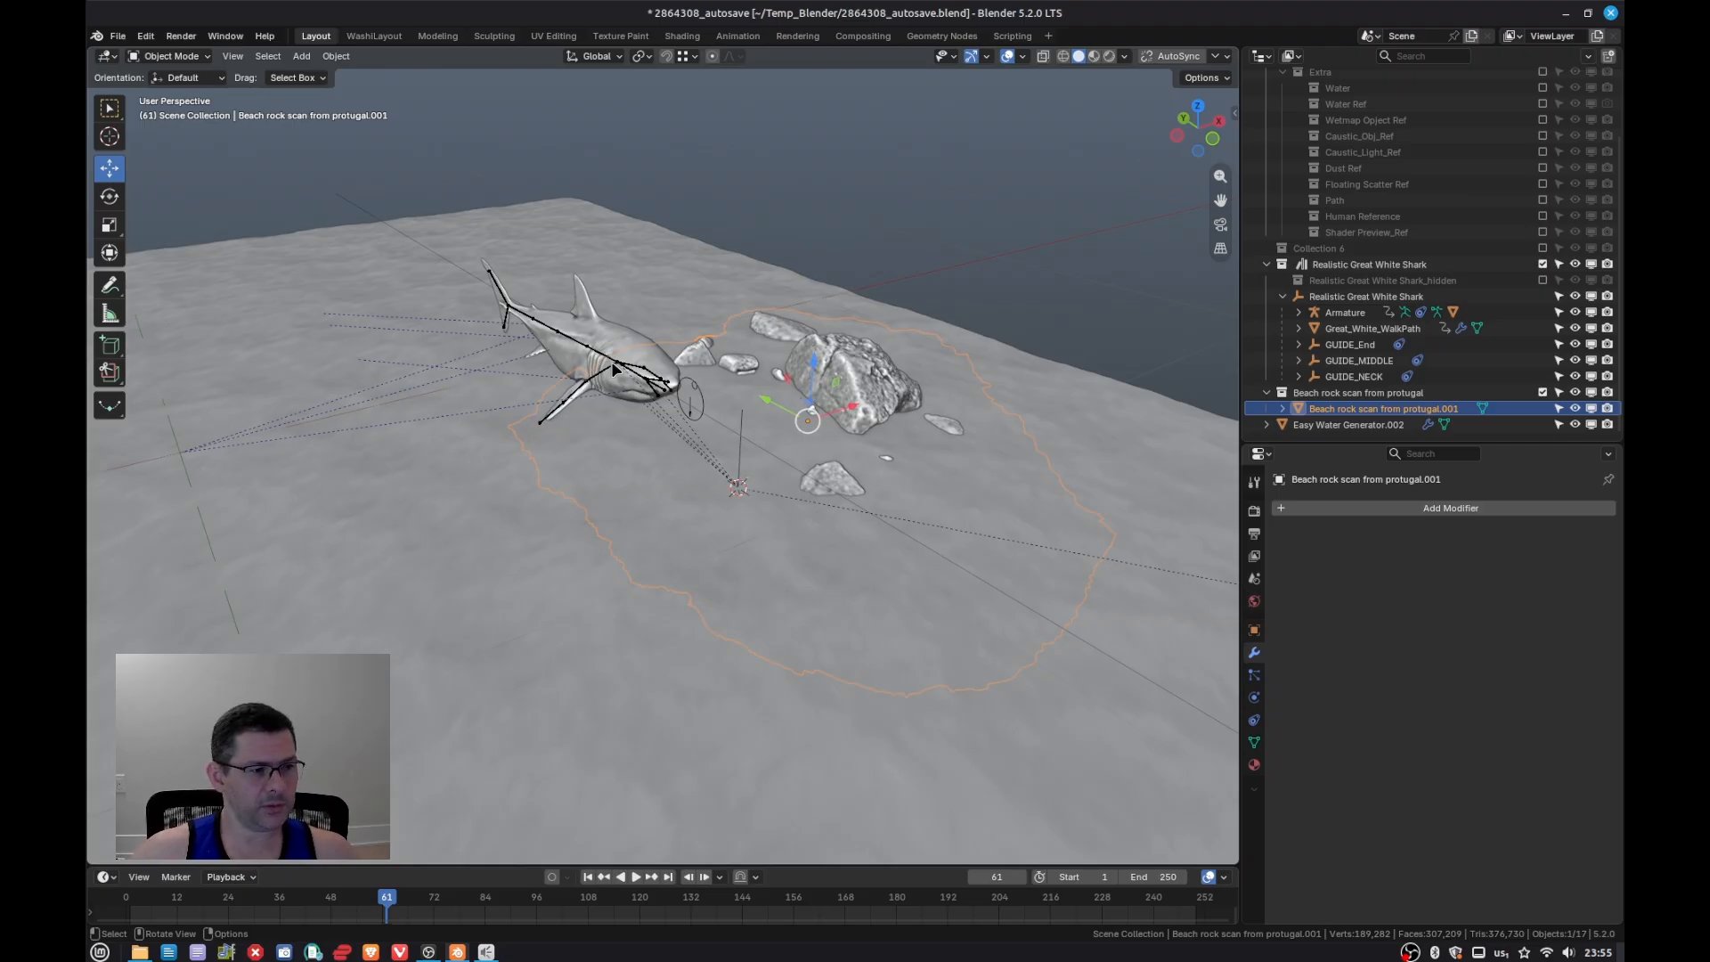
{"action": "key", "text": "z"}
{"action": "left_click", "coordinate": [617, 274]}
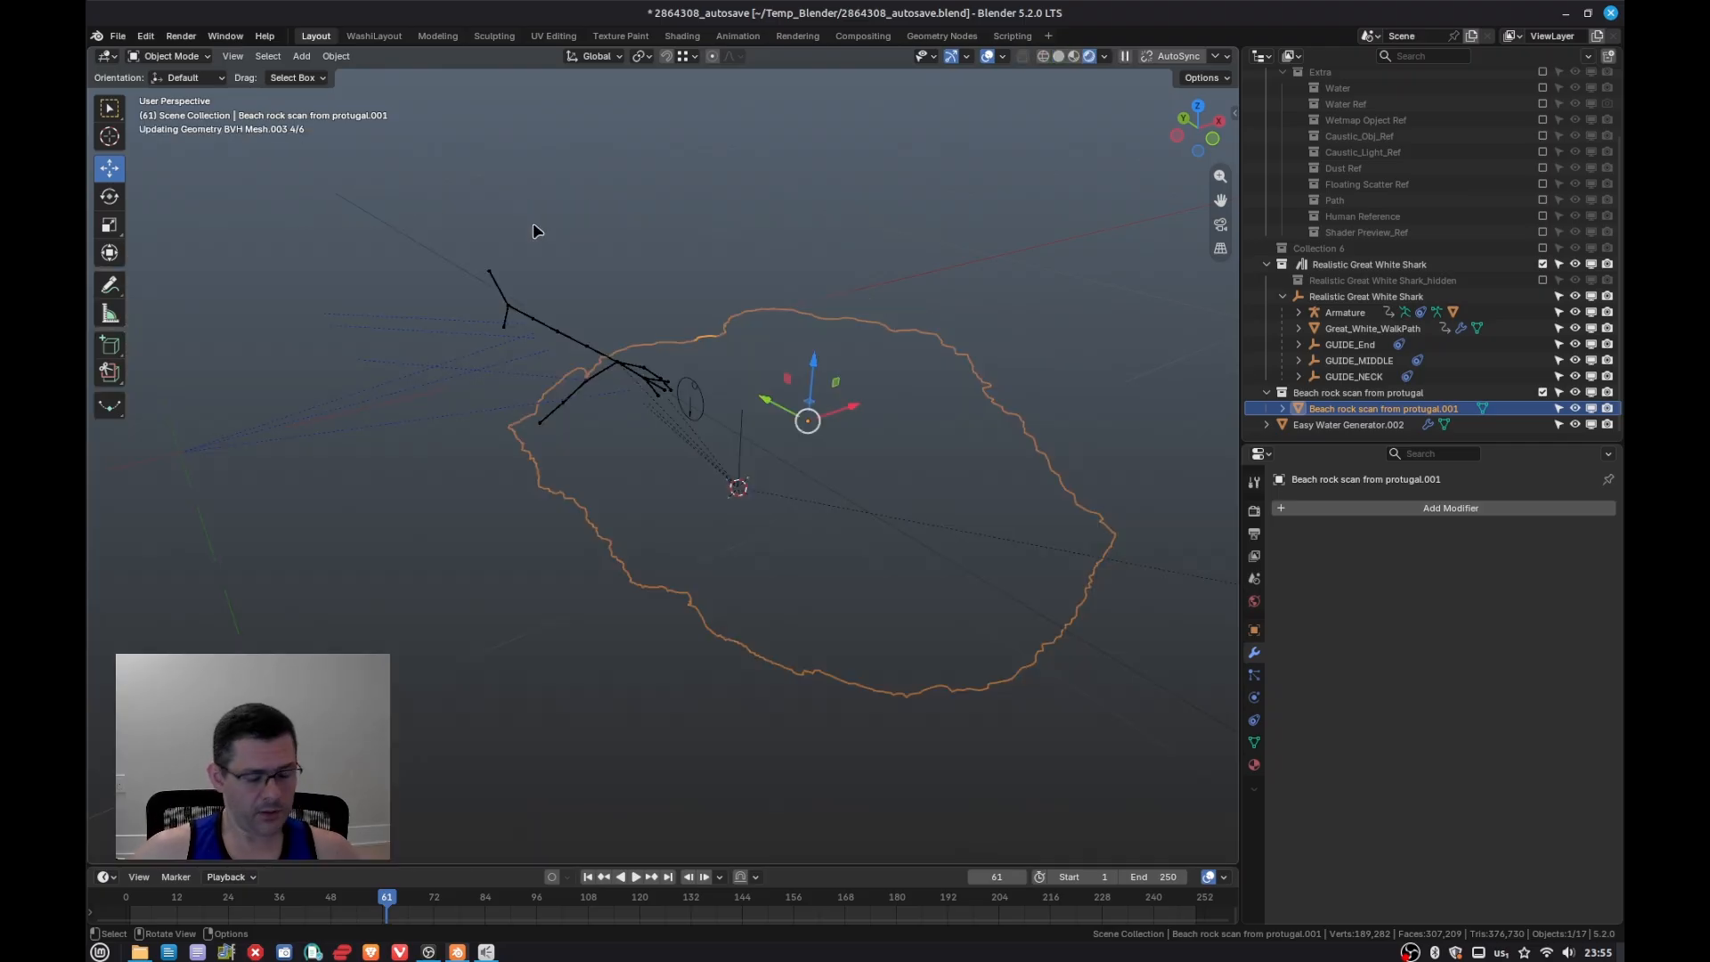
{"action": "key", "text": "b"}
{"action": "left_click_drag", "start_coordinate": [329, 167], "coordinate": [1087, 718]}
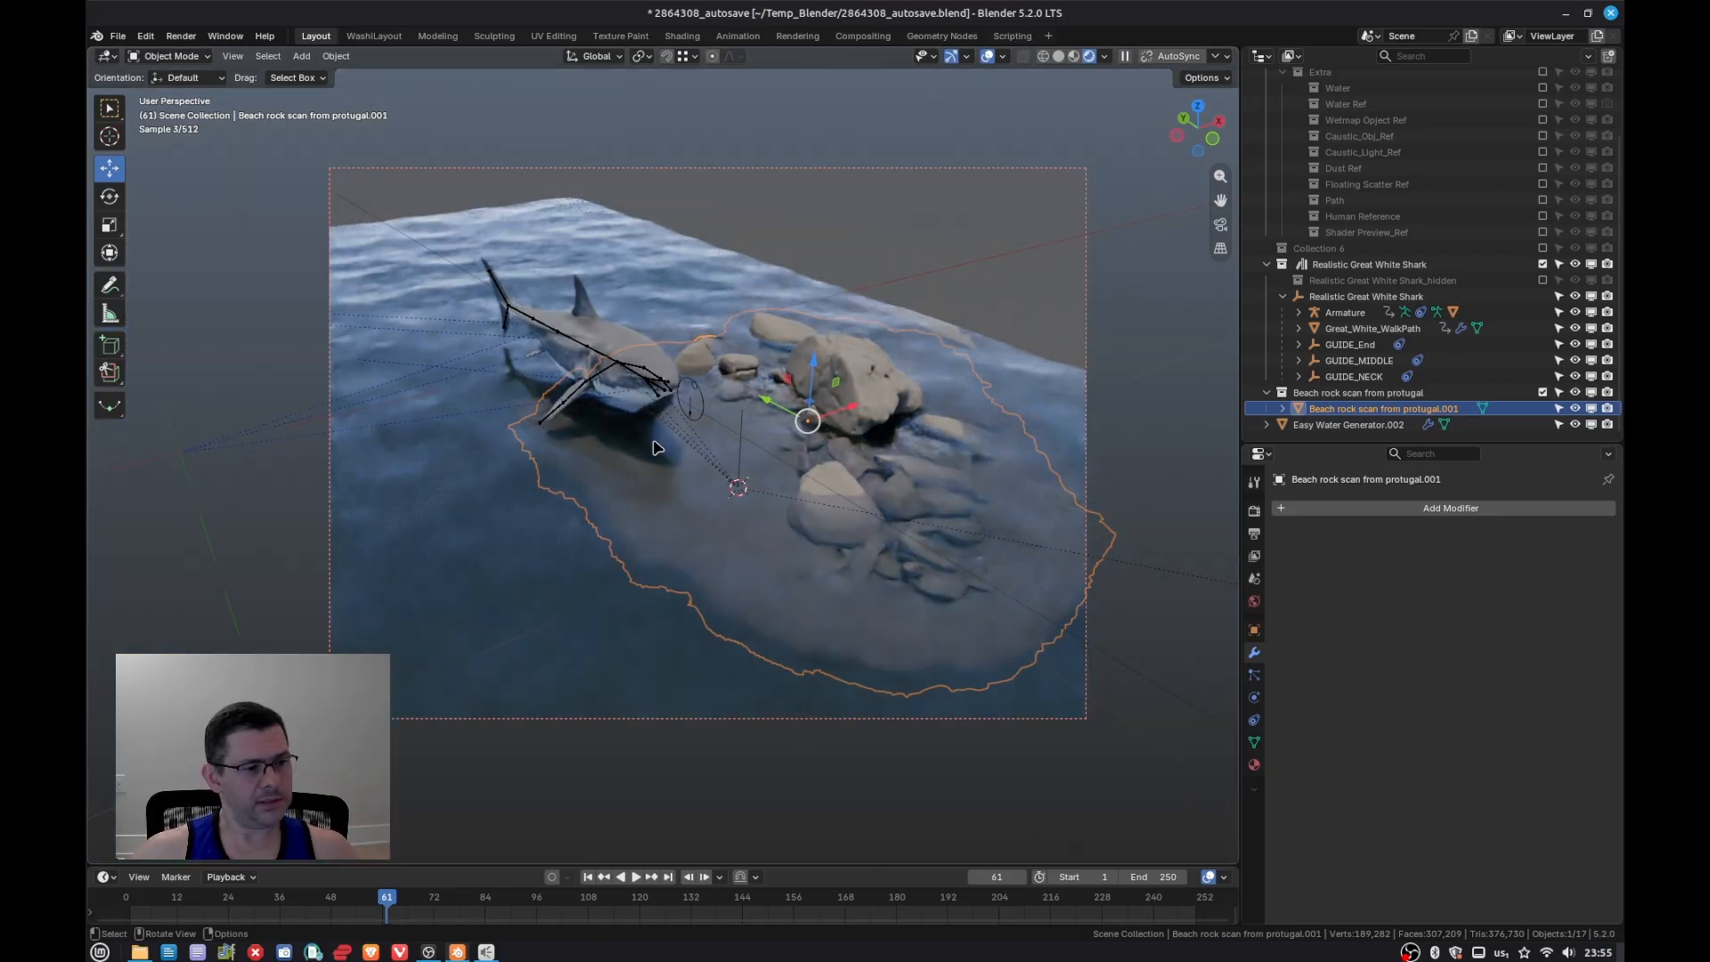
Step: Hide the viewport overlays and examine the rendered shark and rocks from low and high angles
{"action": "left_click", "coordinate": [987, 56]}
{"action": "middle_click_drag", "start_coordinate": [596, 417], "coordinate": [611, 389]}
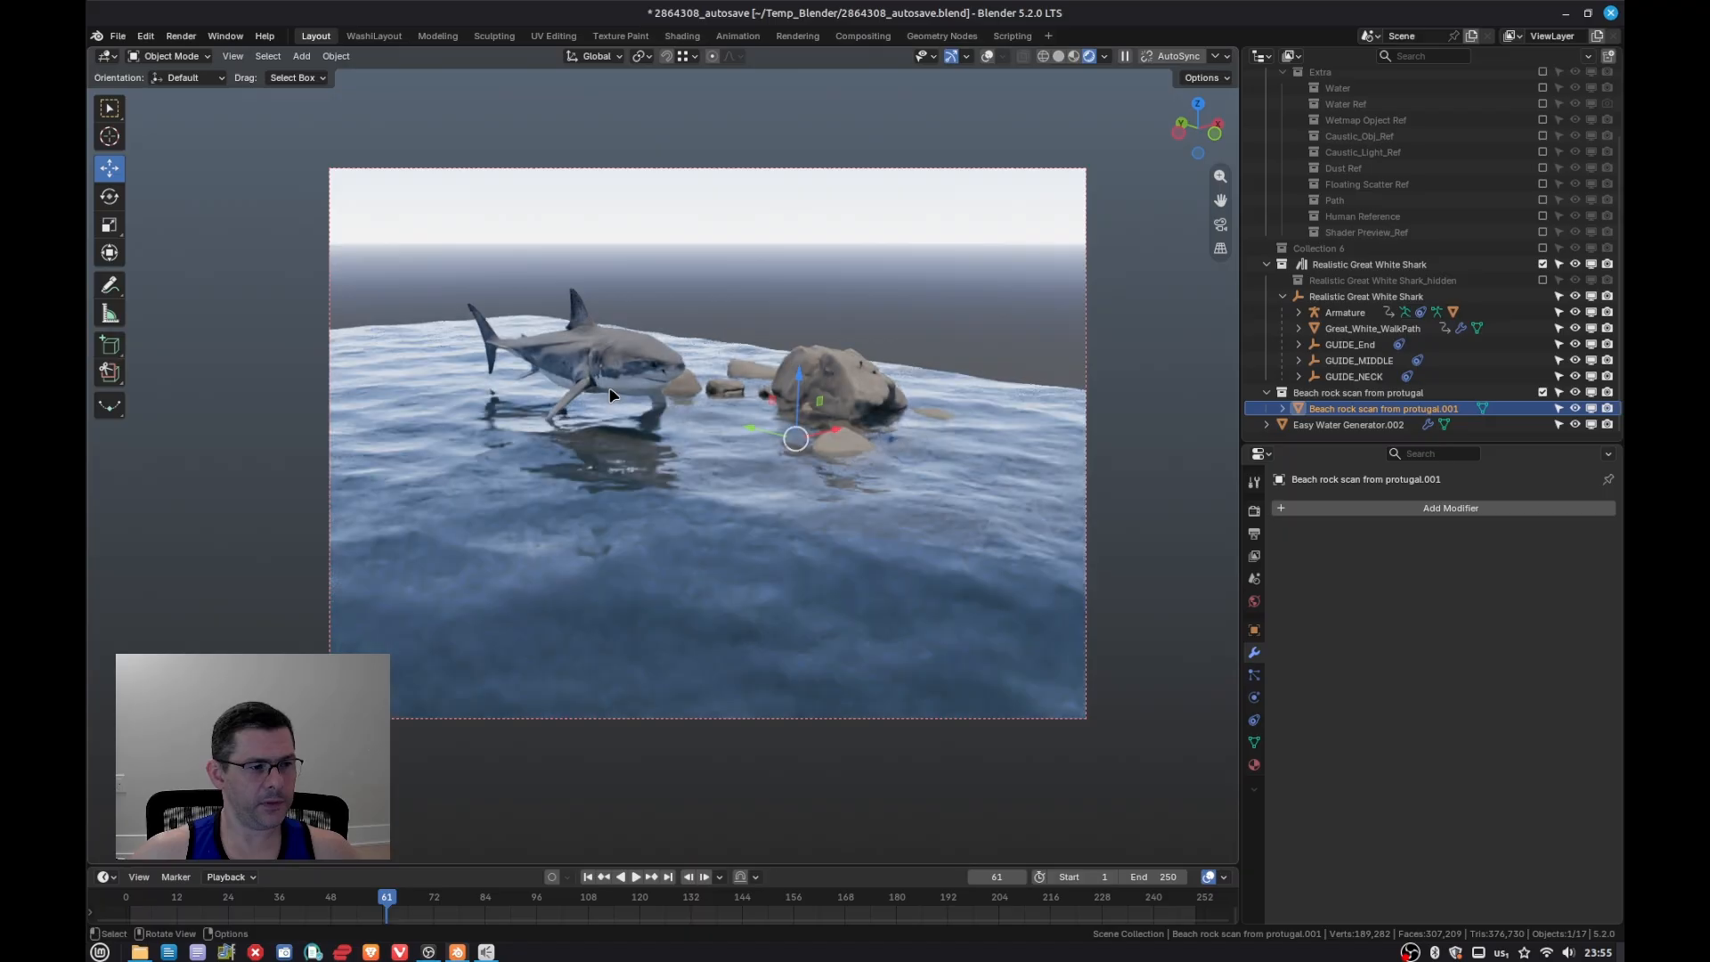
{"action": "scroll", "coordinate": [612, 367], "scroll_direction": "up", "scroll_amount": 4}
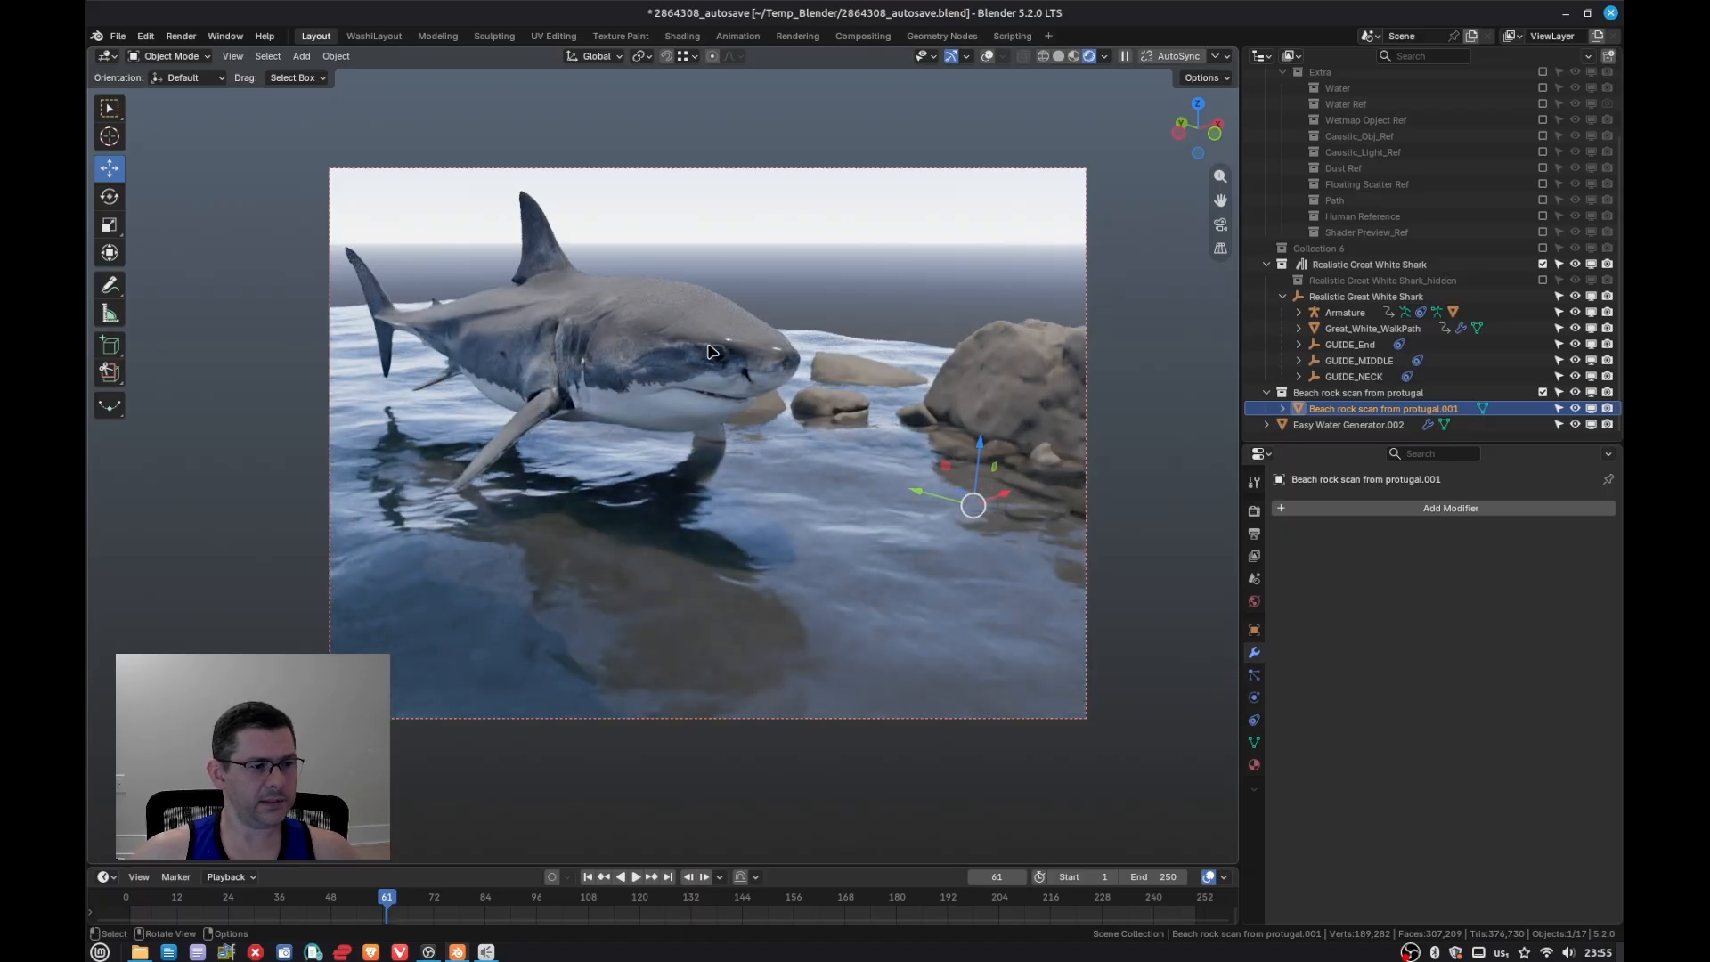
{"action": "middle_click_drag", "start_coordinate": [703, 363], "coordinate": [841, 420]}
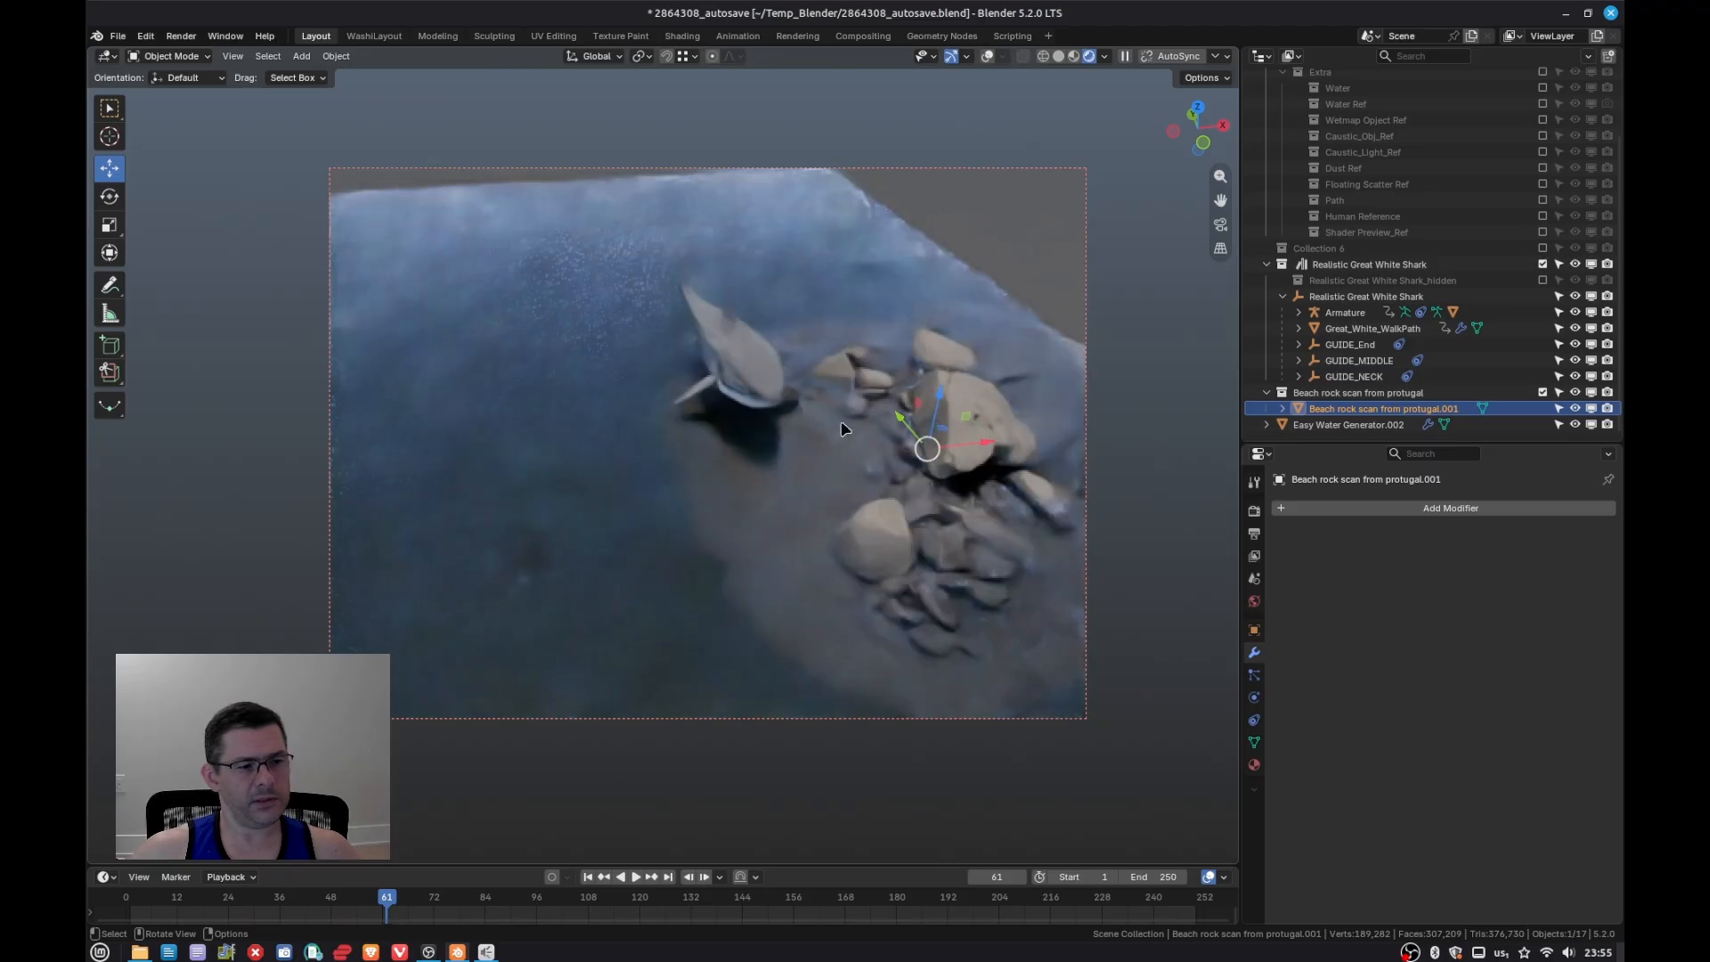
Step: Move the whole Realistic Great White Shark rig along the X axis, away from the beach rocks
{"action": "left_click", "coordinate": [761, 384]}
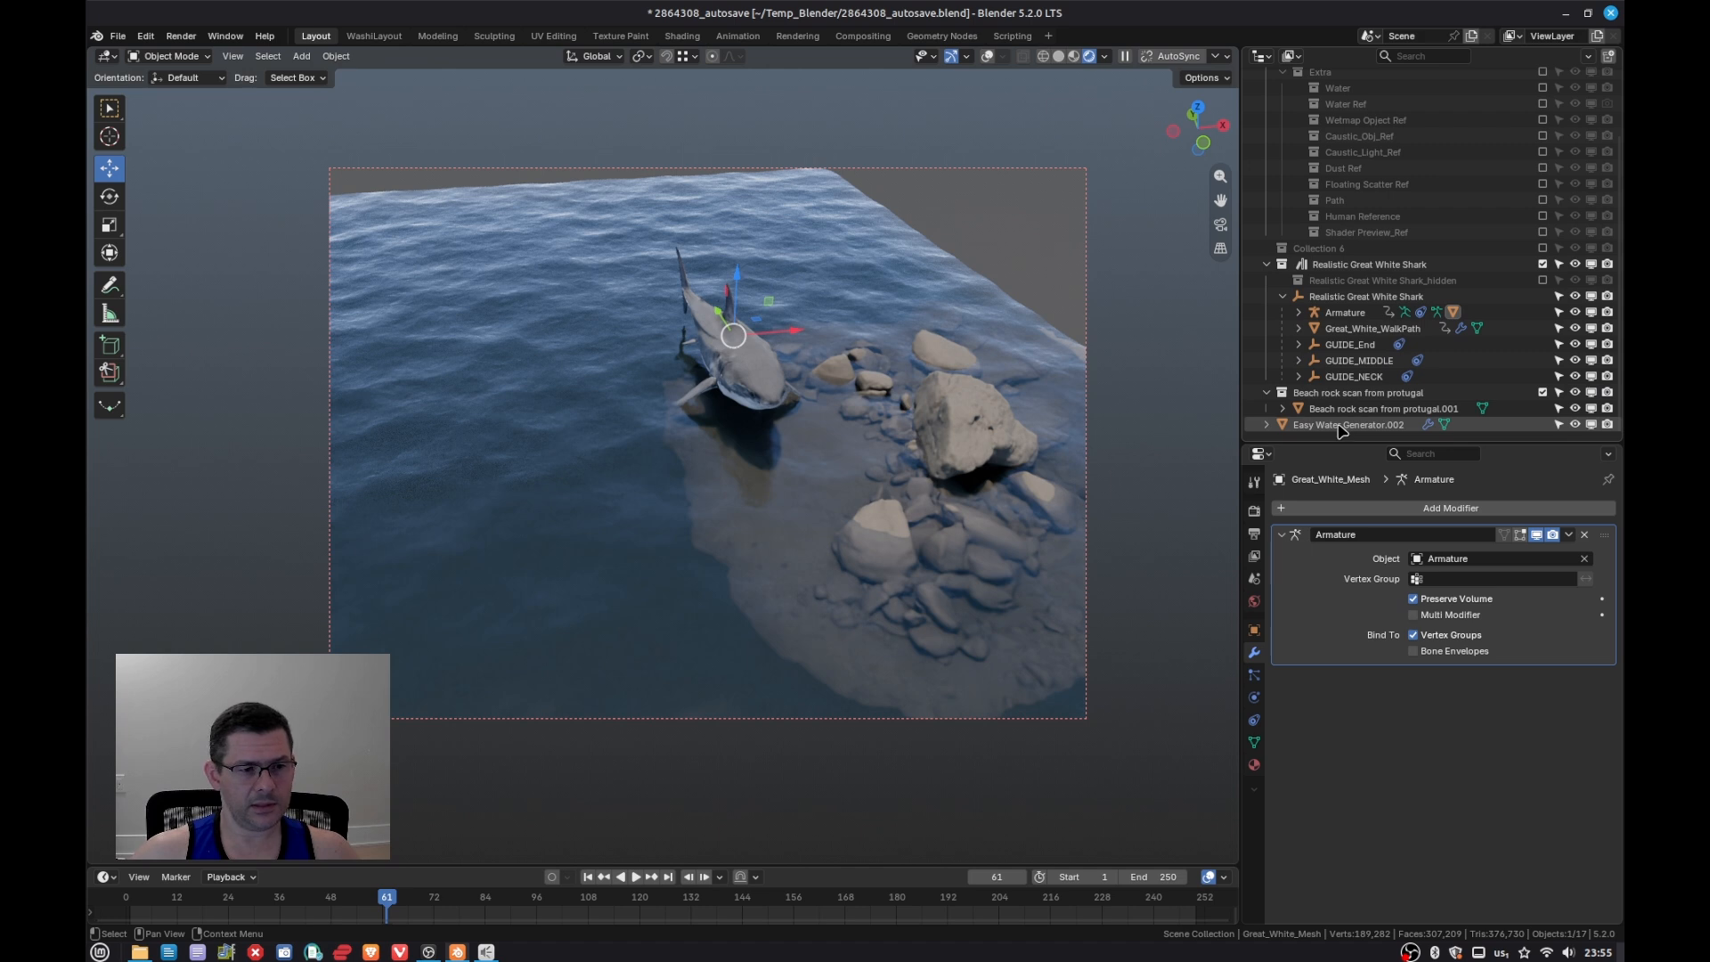
{"action": "left_click", "coordinate": [1358, 297]}
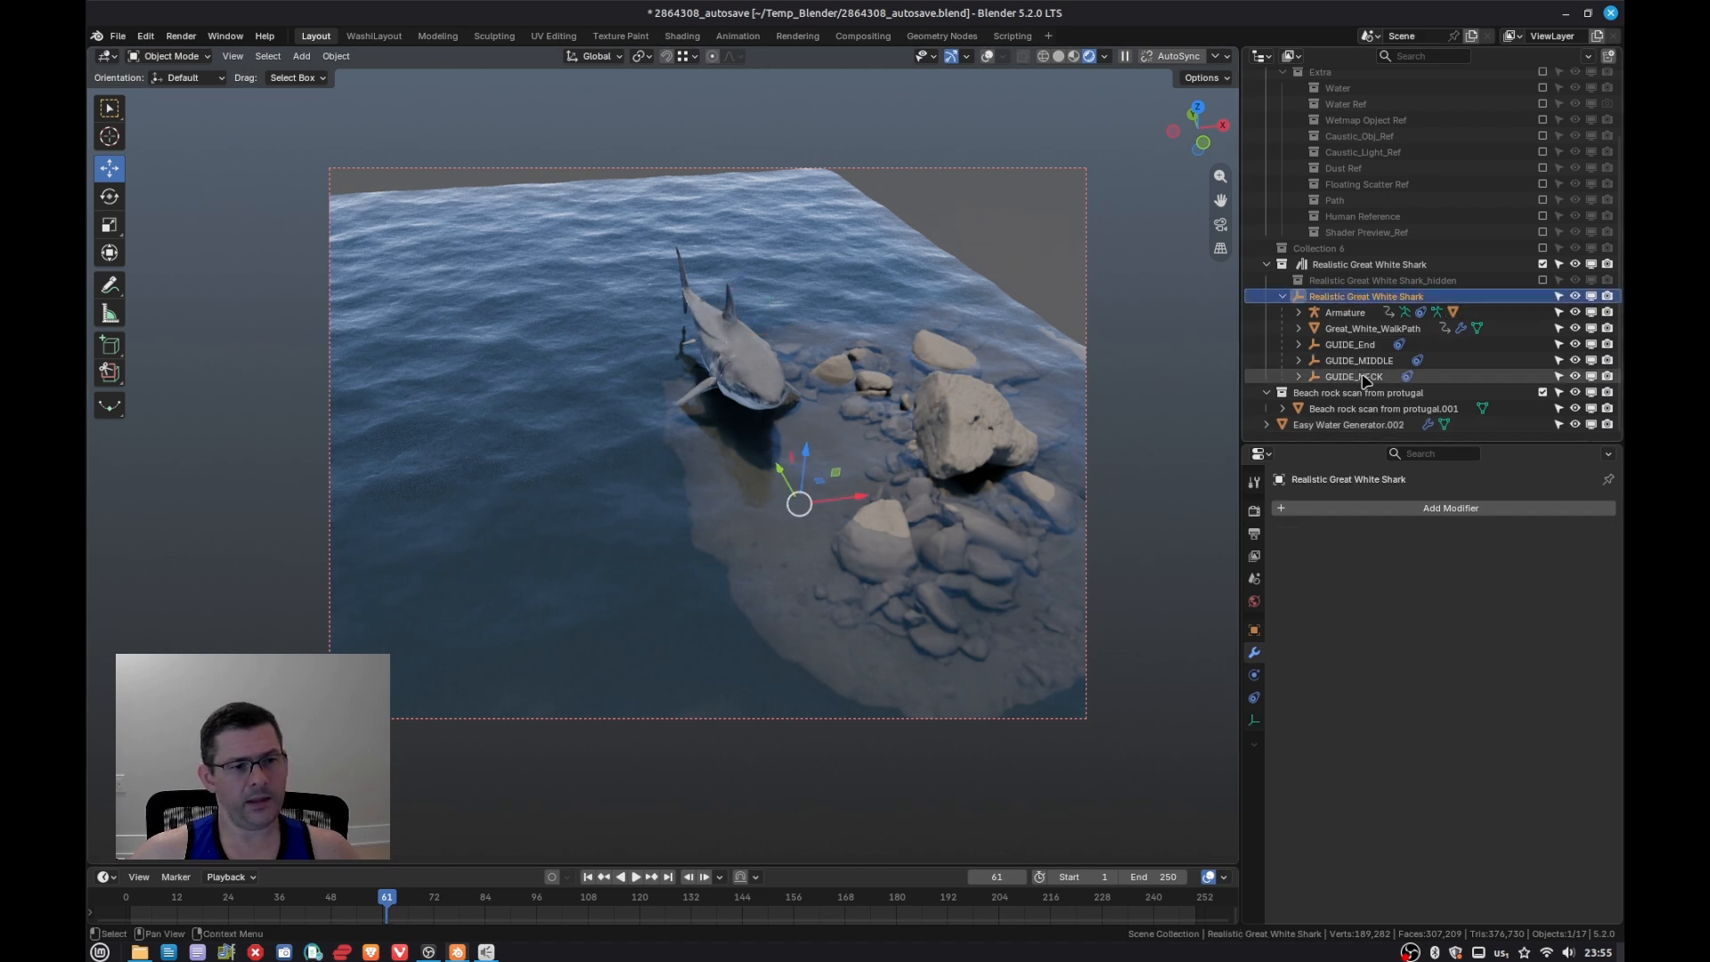
{"action": "left_click_drag", "start_coordinate": [843, 504], "coordinate": [546, 488]}
{"action": "middle_click_drag", "start_coordinate": [546, 488], "coordinate": [703, 486]}
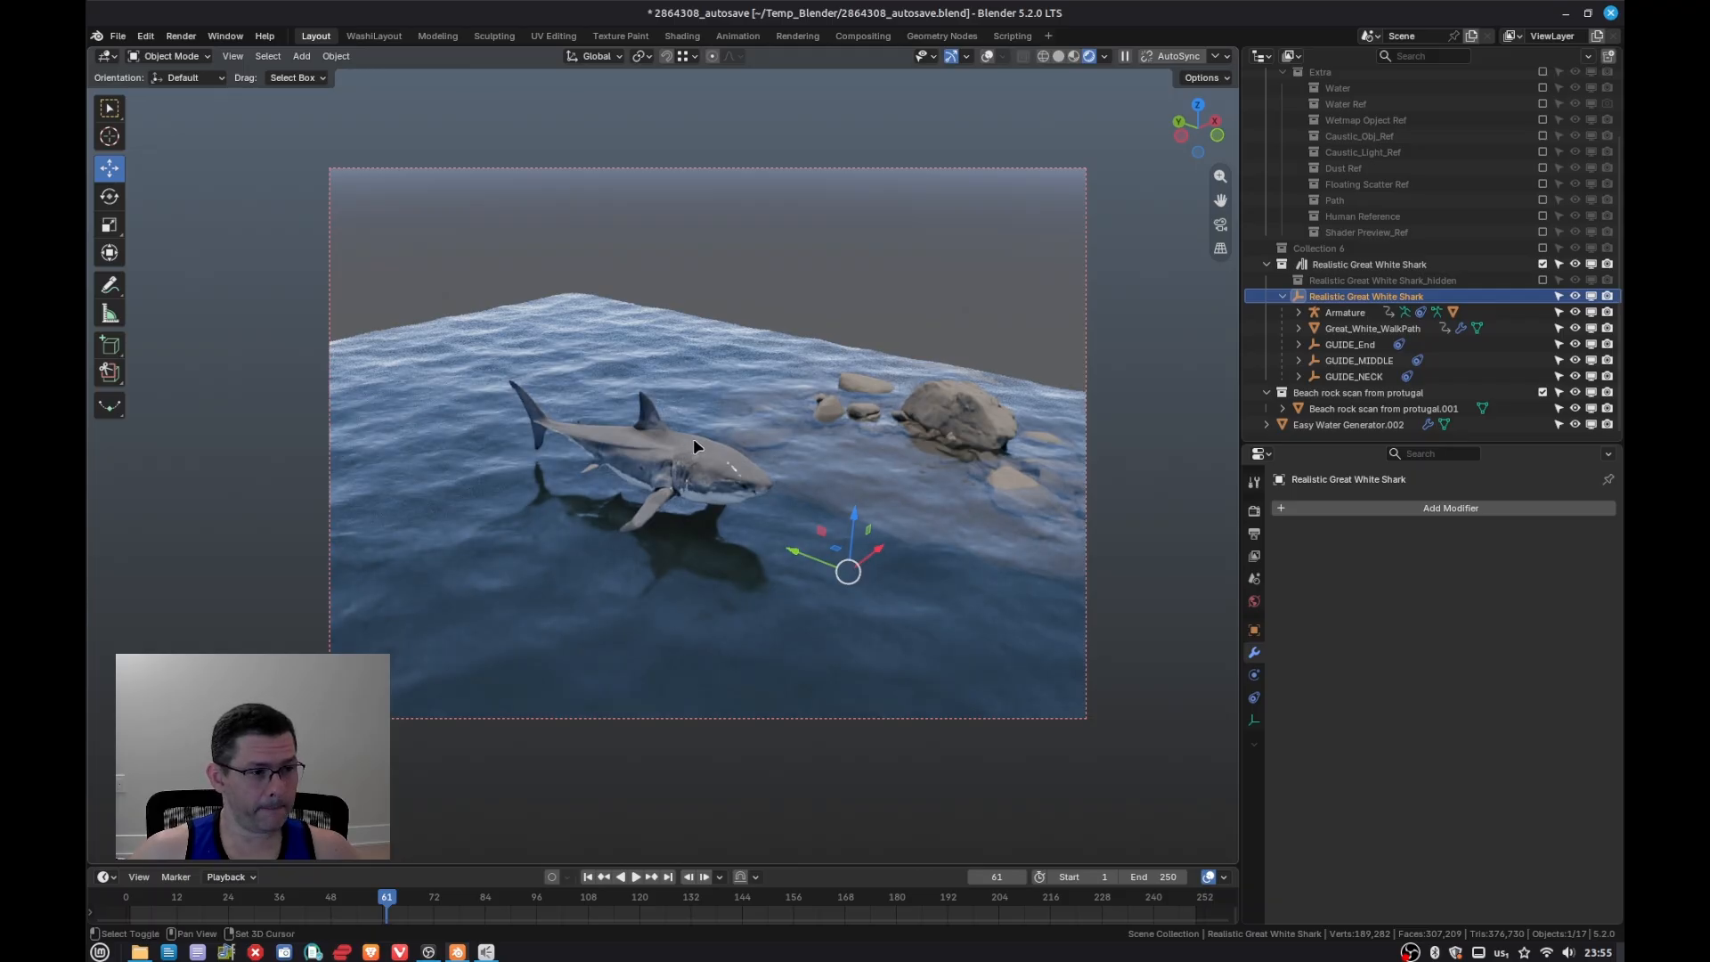
Step: Show the overlays again and add an Easy Water Generator V5 caustic light for the shark mesh
{"action": "left_click", "coordinate": [987, 56]}
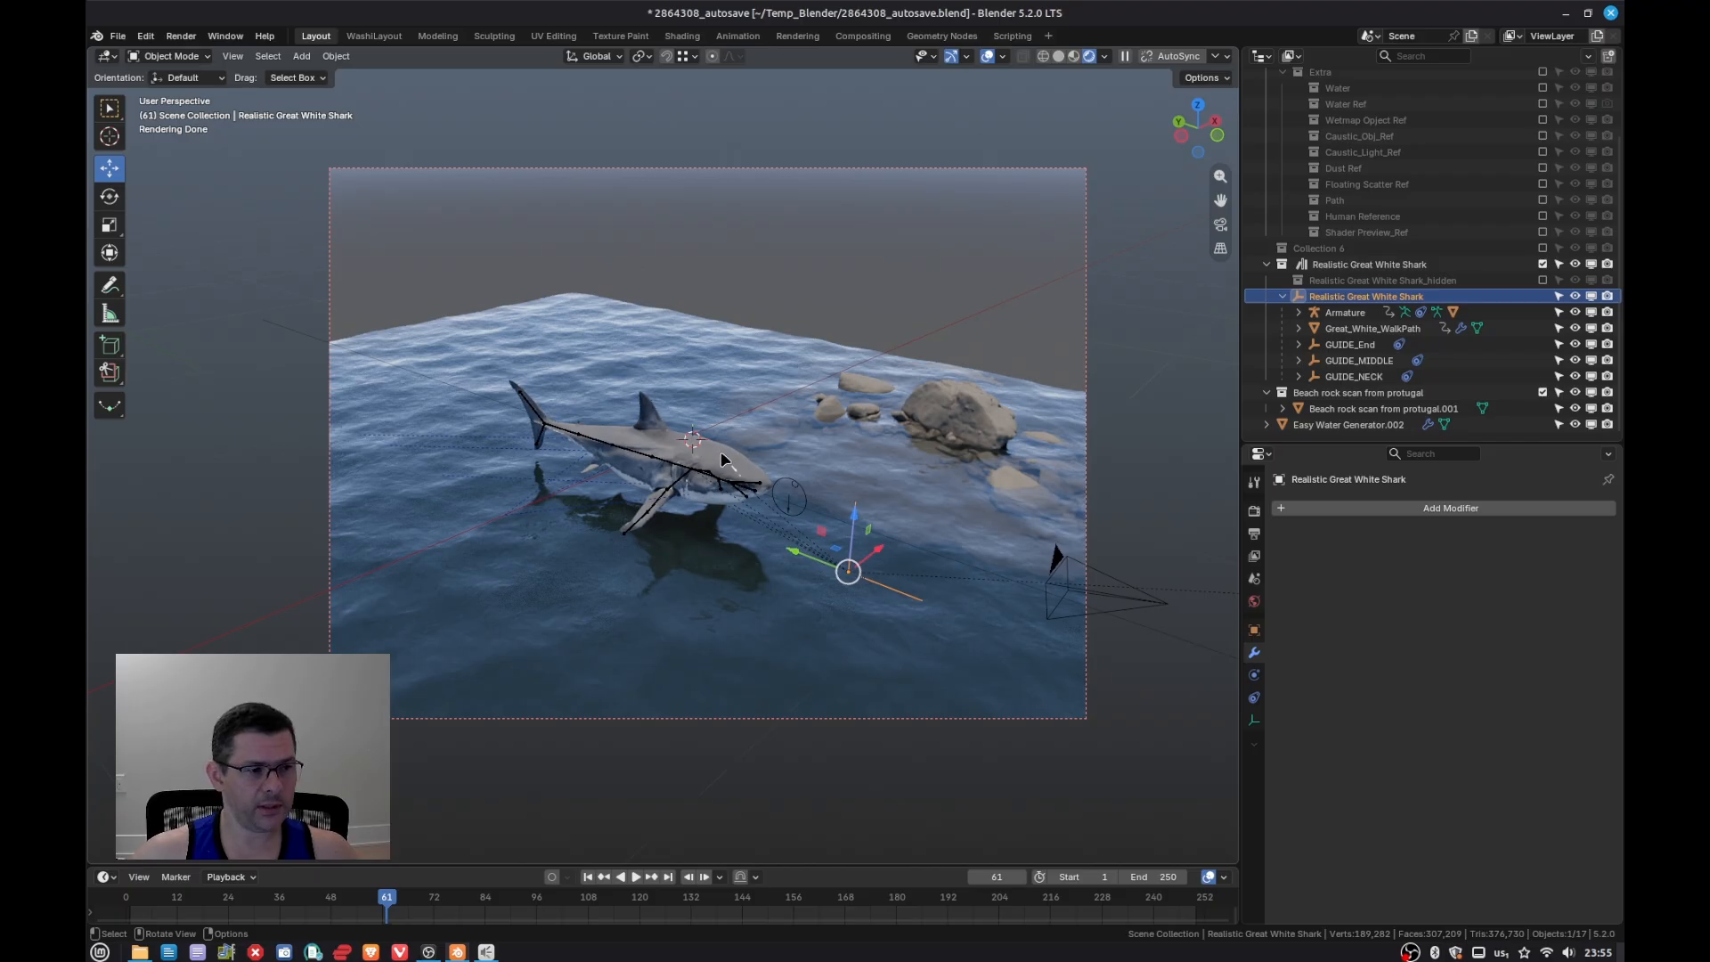
{"action": "left_click", "coordinate": [719, 454]}
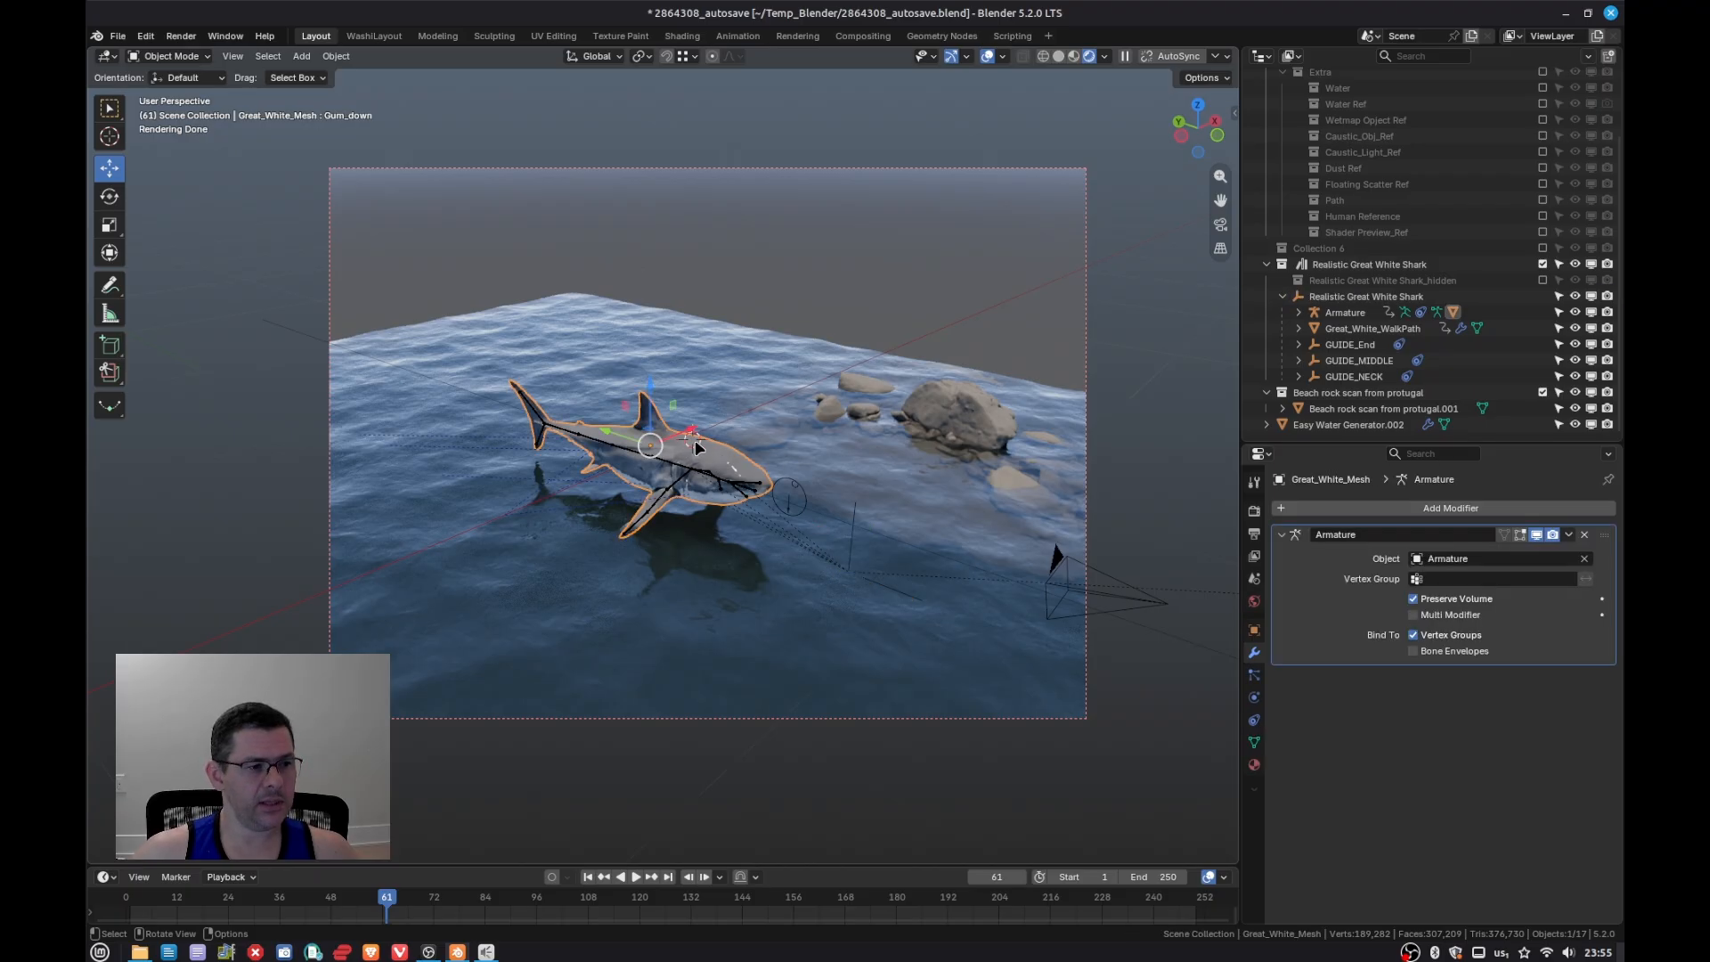
{"action": "right_click", "coordinate": [695, 440]}
{"action": "mouse_move", "coordinate": [695, 442]}
{"action": "mouse_move", "coordinate": [806, 443]}
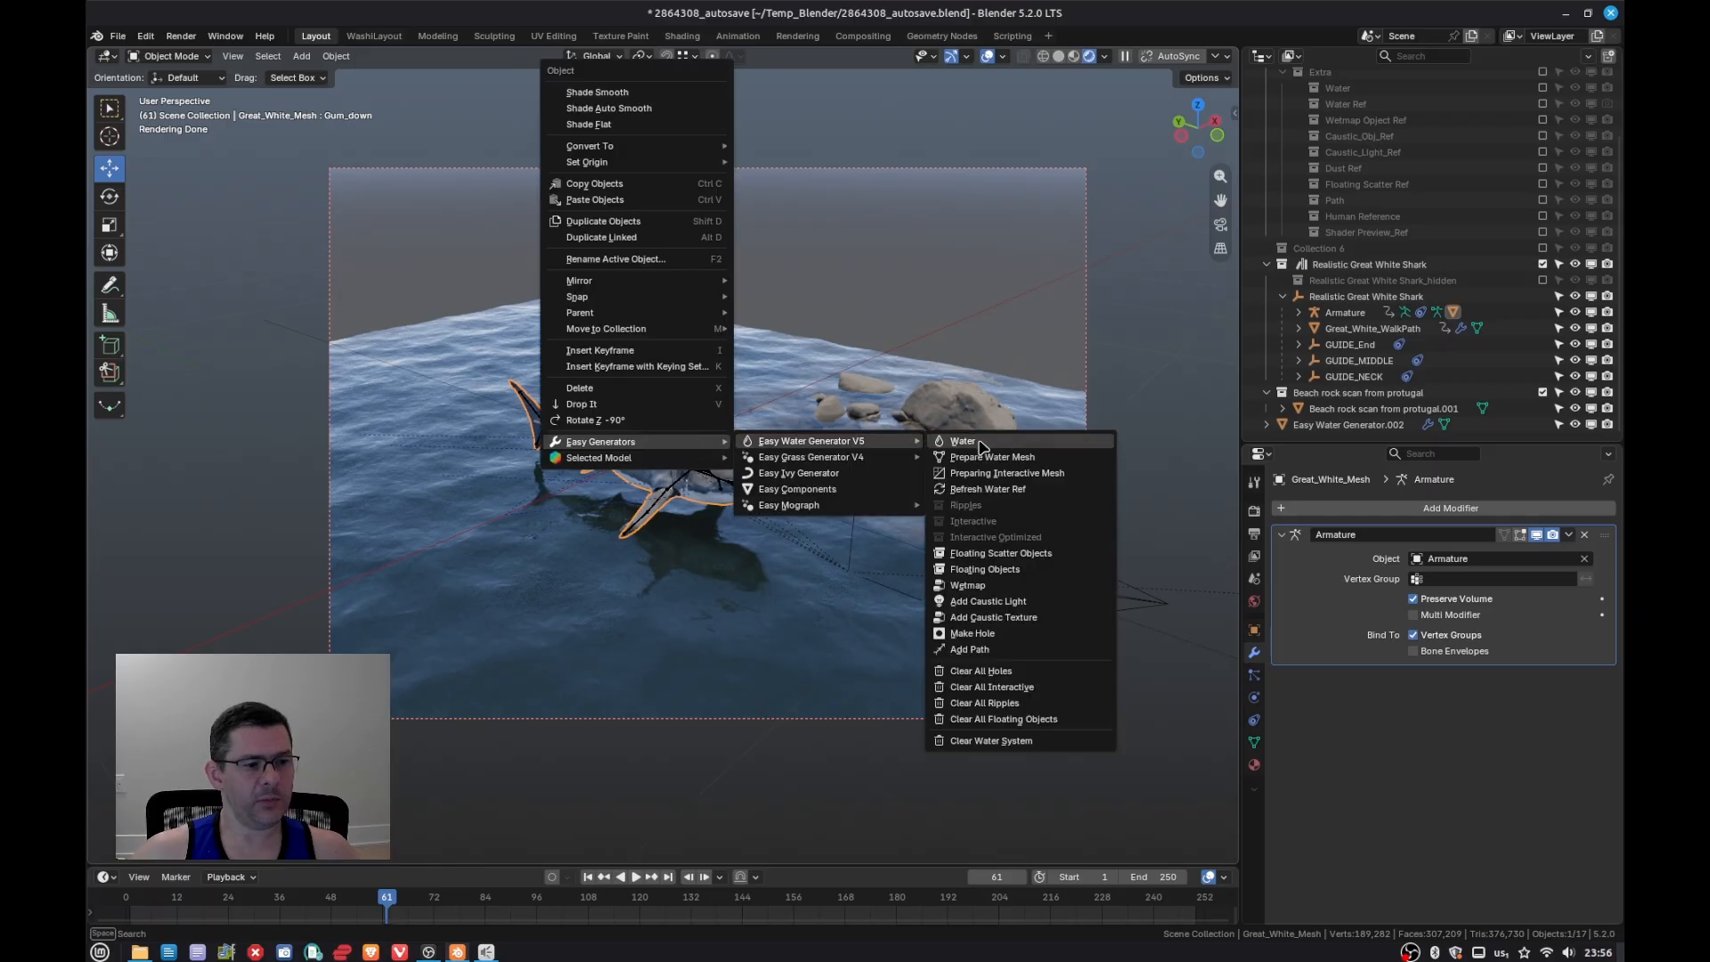
{"action": "left_click", "coordinate": [1001, 603]}
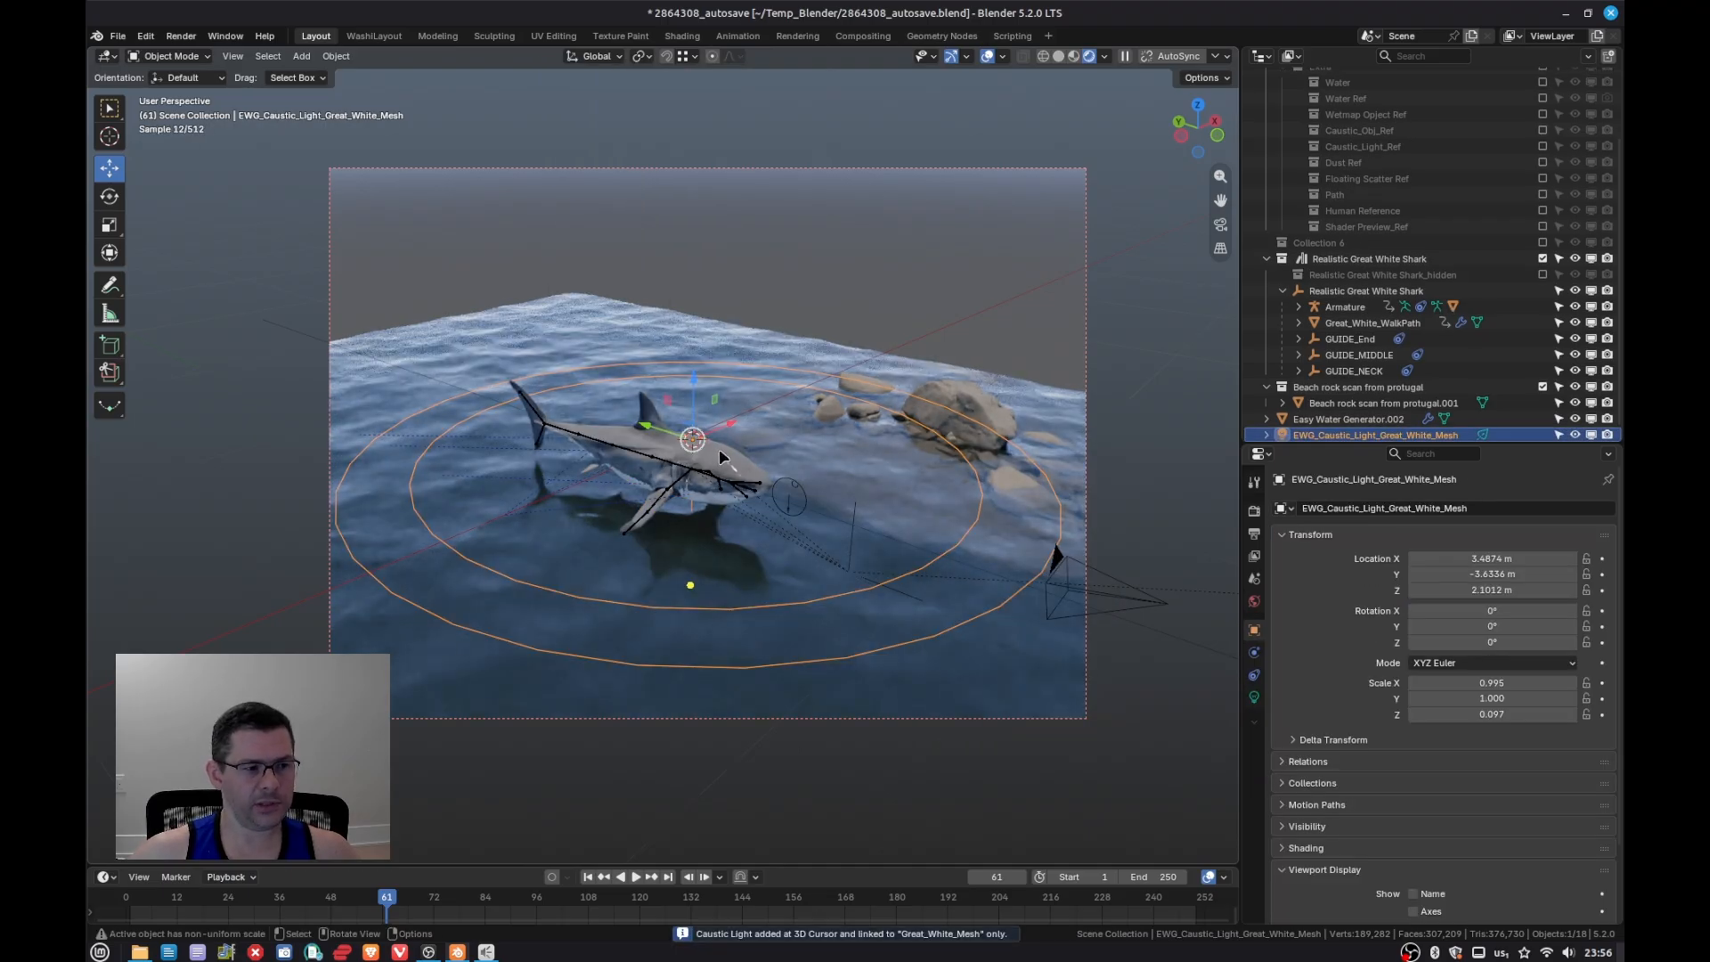
Step: Raise the caustic light to a height of about 8.36 m and shift it to about -2.55 m on Y
{"action": "scroll", "coordinate": [702, 447], "scroll_direction": "up", "scroll_amount": 2}
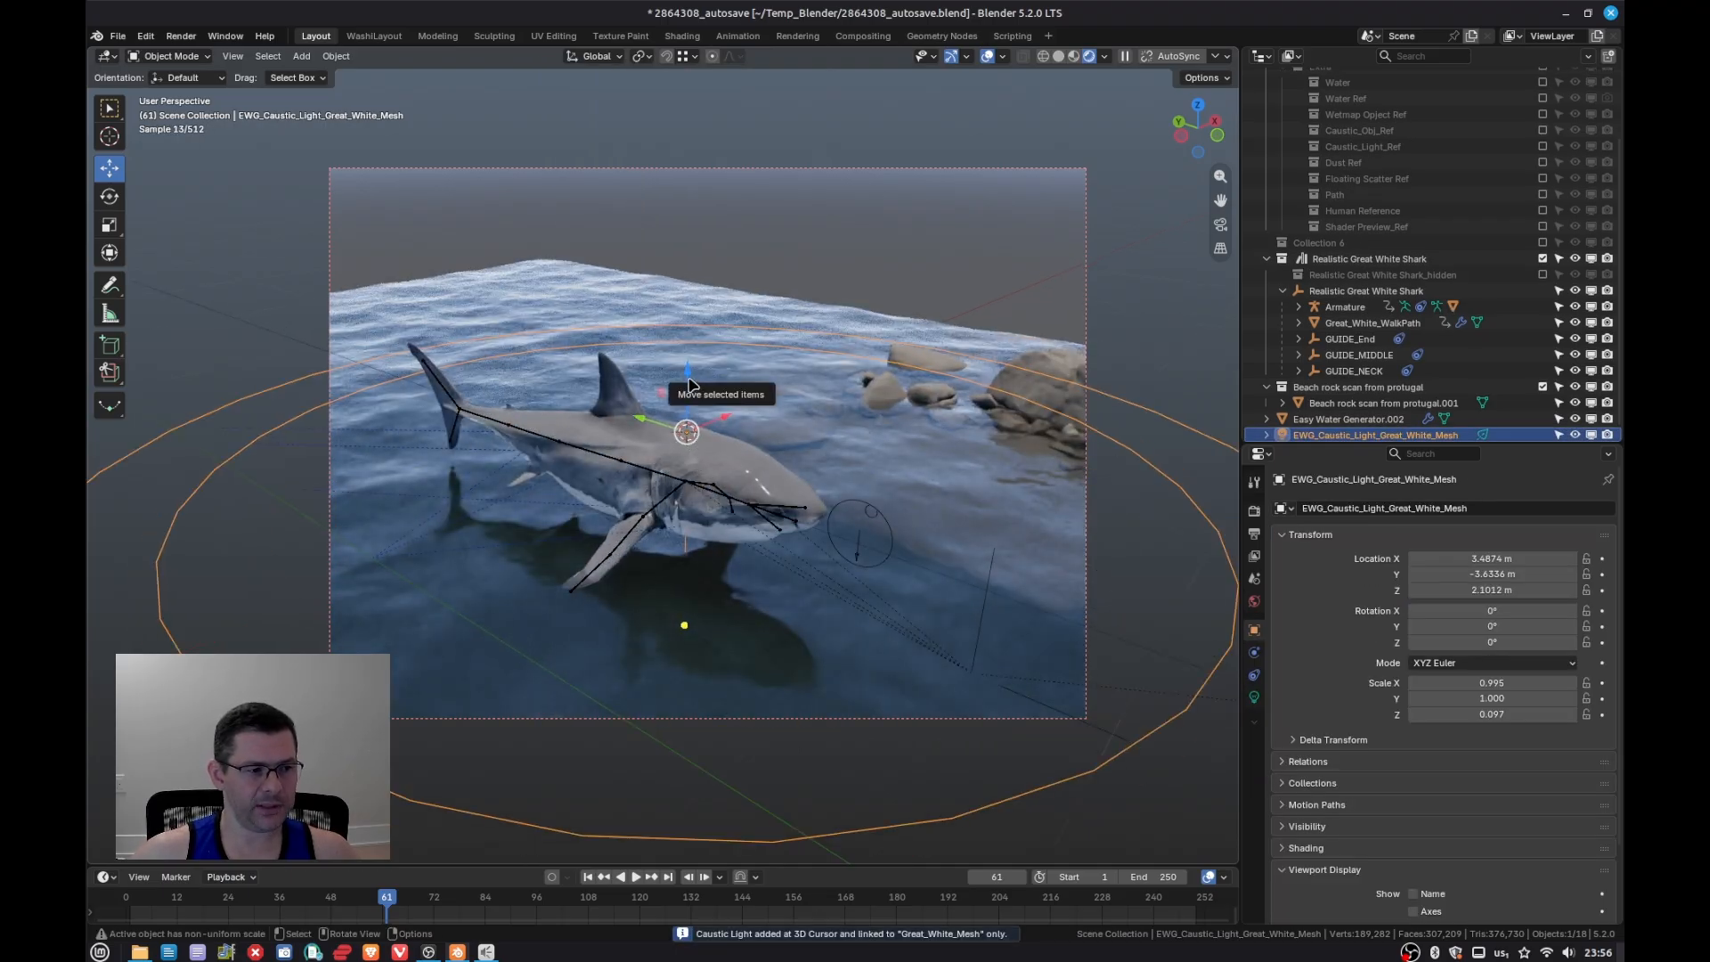
{"action": "left_click_drag", "start_coordinate": [691, 384], "coordinate": [748, 194]}
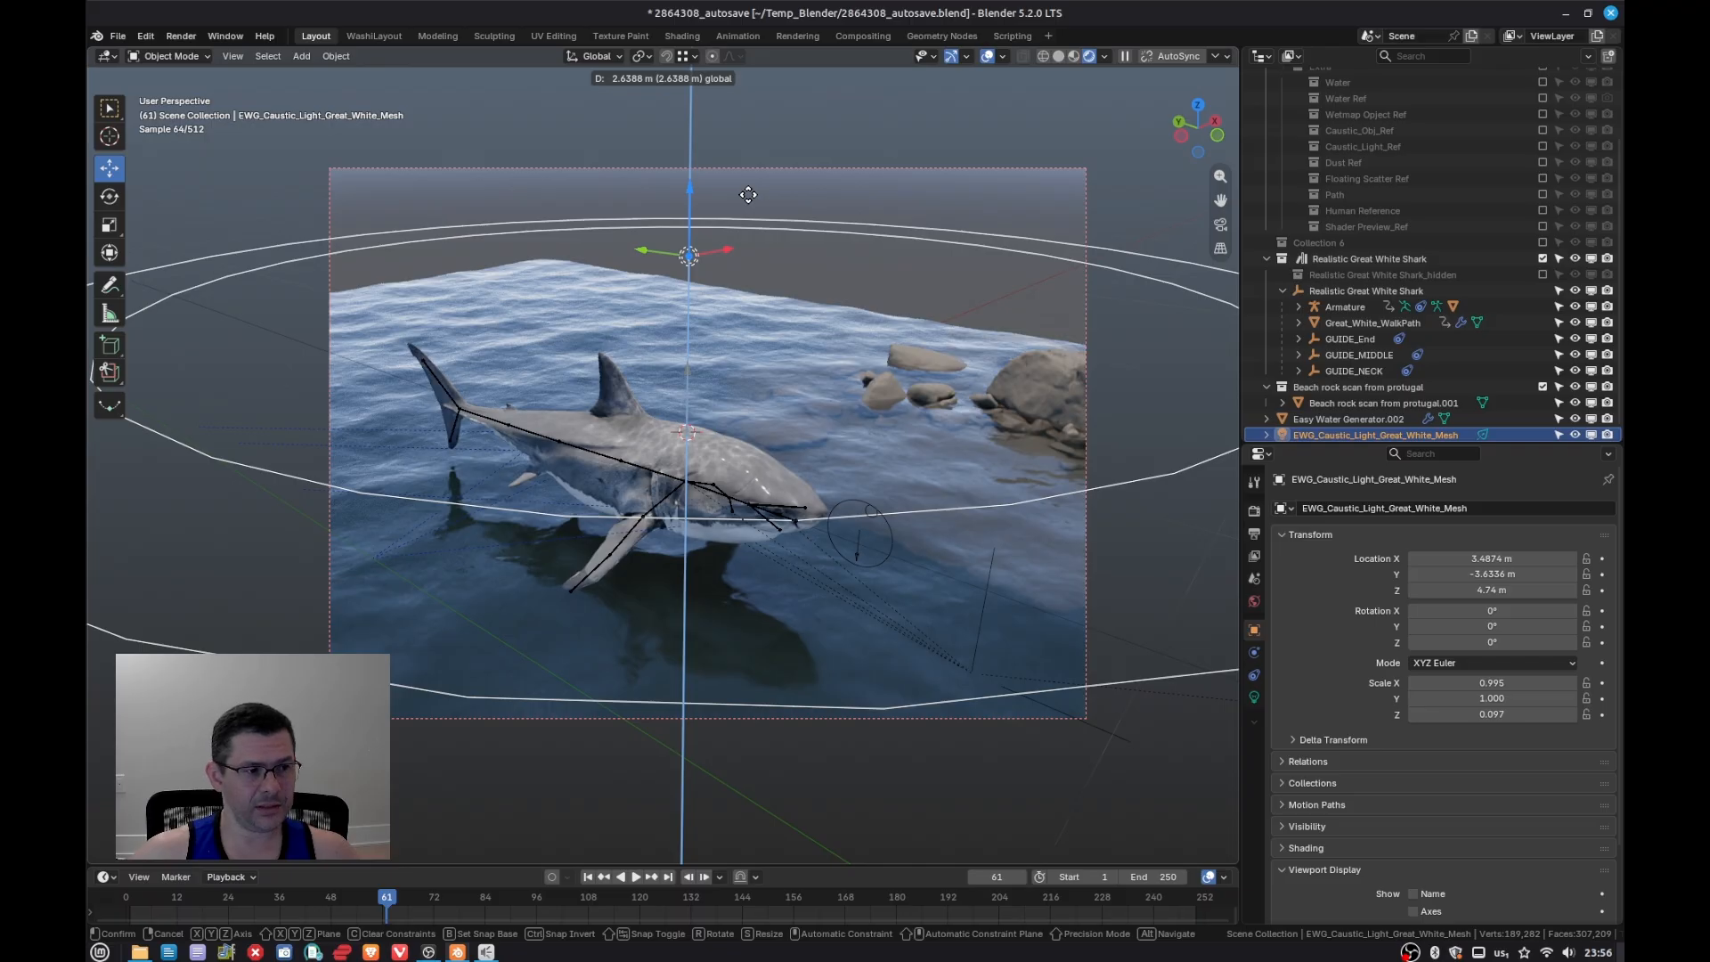
{"action": "left_click_drag", "start_coordinate": [748, 194], "coordinate": [790, 808]}
{"action": "middle_click_drag", "start_coordinate": [647, 414], "coordinate": [699, 407]}
{"action": "left_click_drag", "start_coordinate": [945, 267], "coordinate": [866, 261]}
{"action": "left_click_drag", "start_coordinate": [922, 192], "coordinate": [953, 106]}
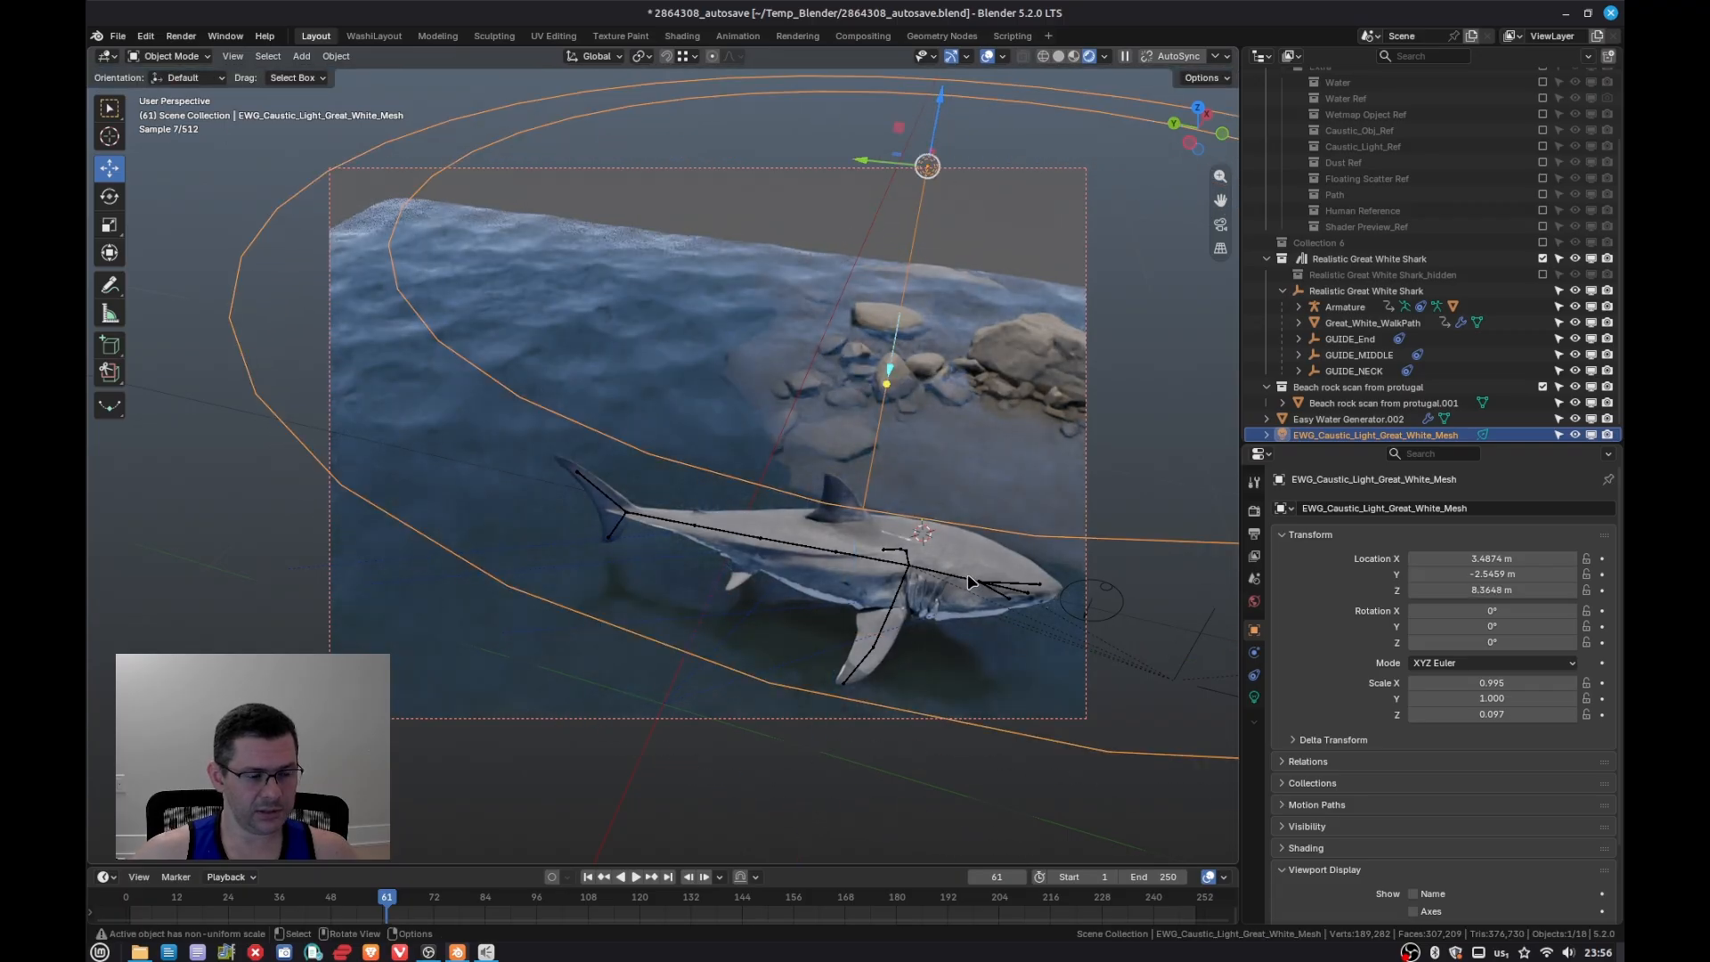
{"action": "middle_click_drag", "start_coordinate": [918, 535], "coordinate": [811, 508]}
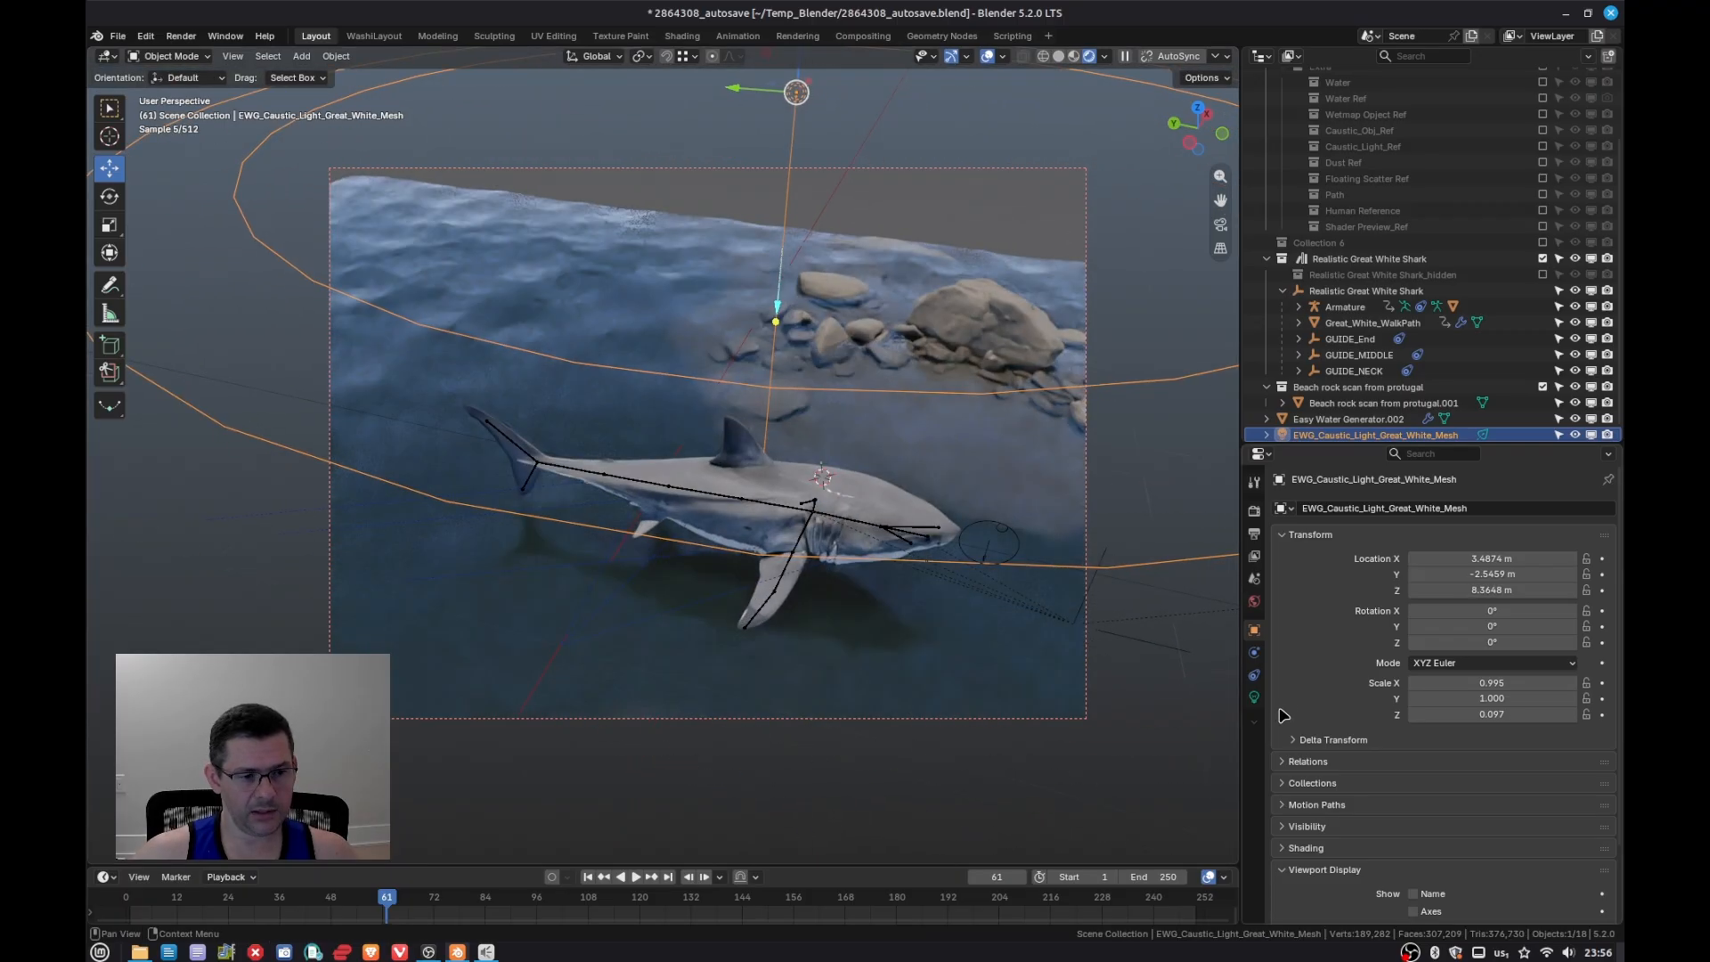
Step: Set the caustic light's exposure to about 5
{"action": "left_click", "coordinate": [1254, 697]}
{"action": "left_click_drag", "start_coordinate": [1514, 664], "coordinate": [1549, 664]}
{"action": "middle_click_drag", "start_coordinate": [844, 611], "coordinate": [846, 550]}
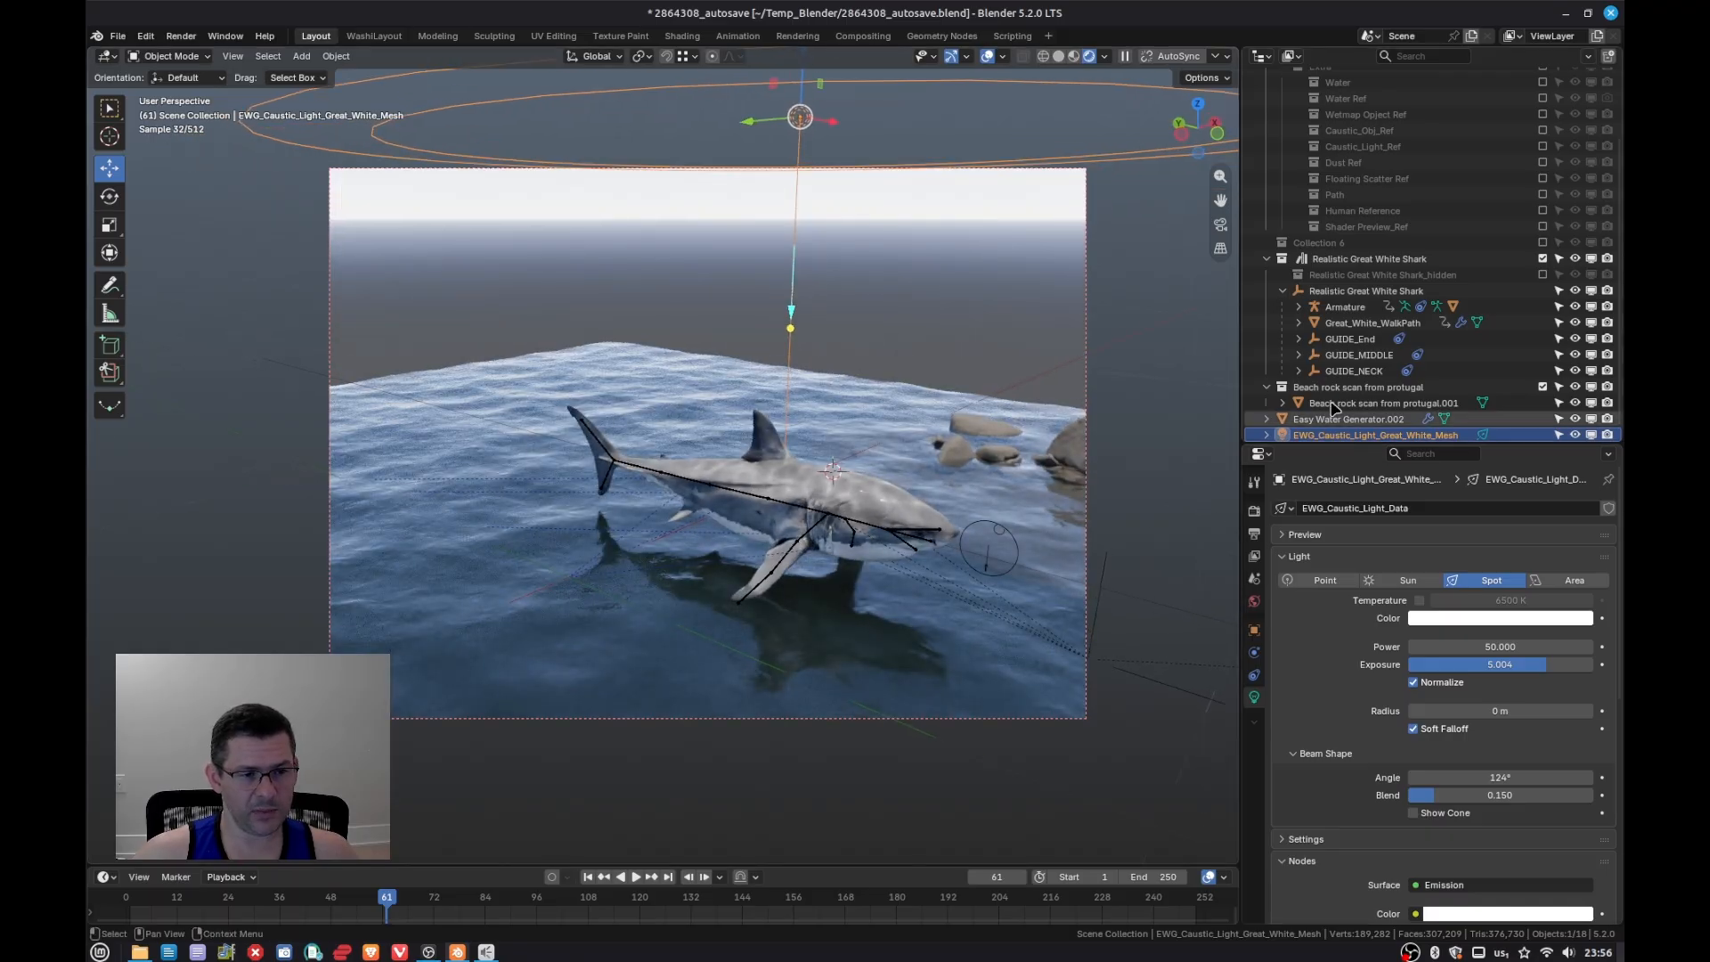
Step: Lower the Realistic Great White Shark rig below the water surface and view it from underwater
{"action": "left_click", "coordinate": [1360, 290]}
{"action": "middle_click_drag", "start_coordinate": [928, 588], "coordinate": [917, 511]}
{"action": "left_click_drag", "start_coordinate": [924, 532], "coordinate": [929, 658]}
{"action": "middle_click_drag", "start_coordinate": [929, 657], "coordinate": [712, 528]}
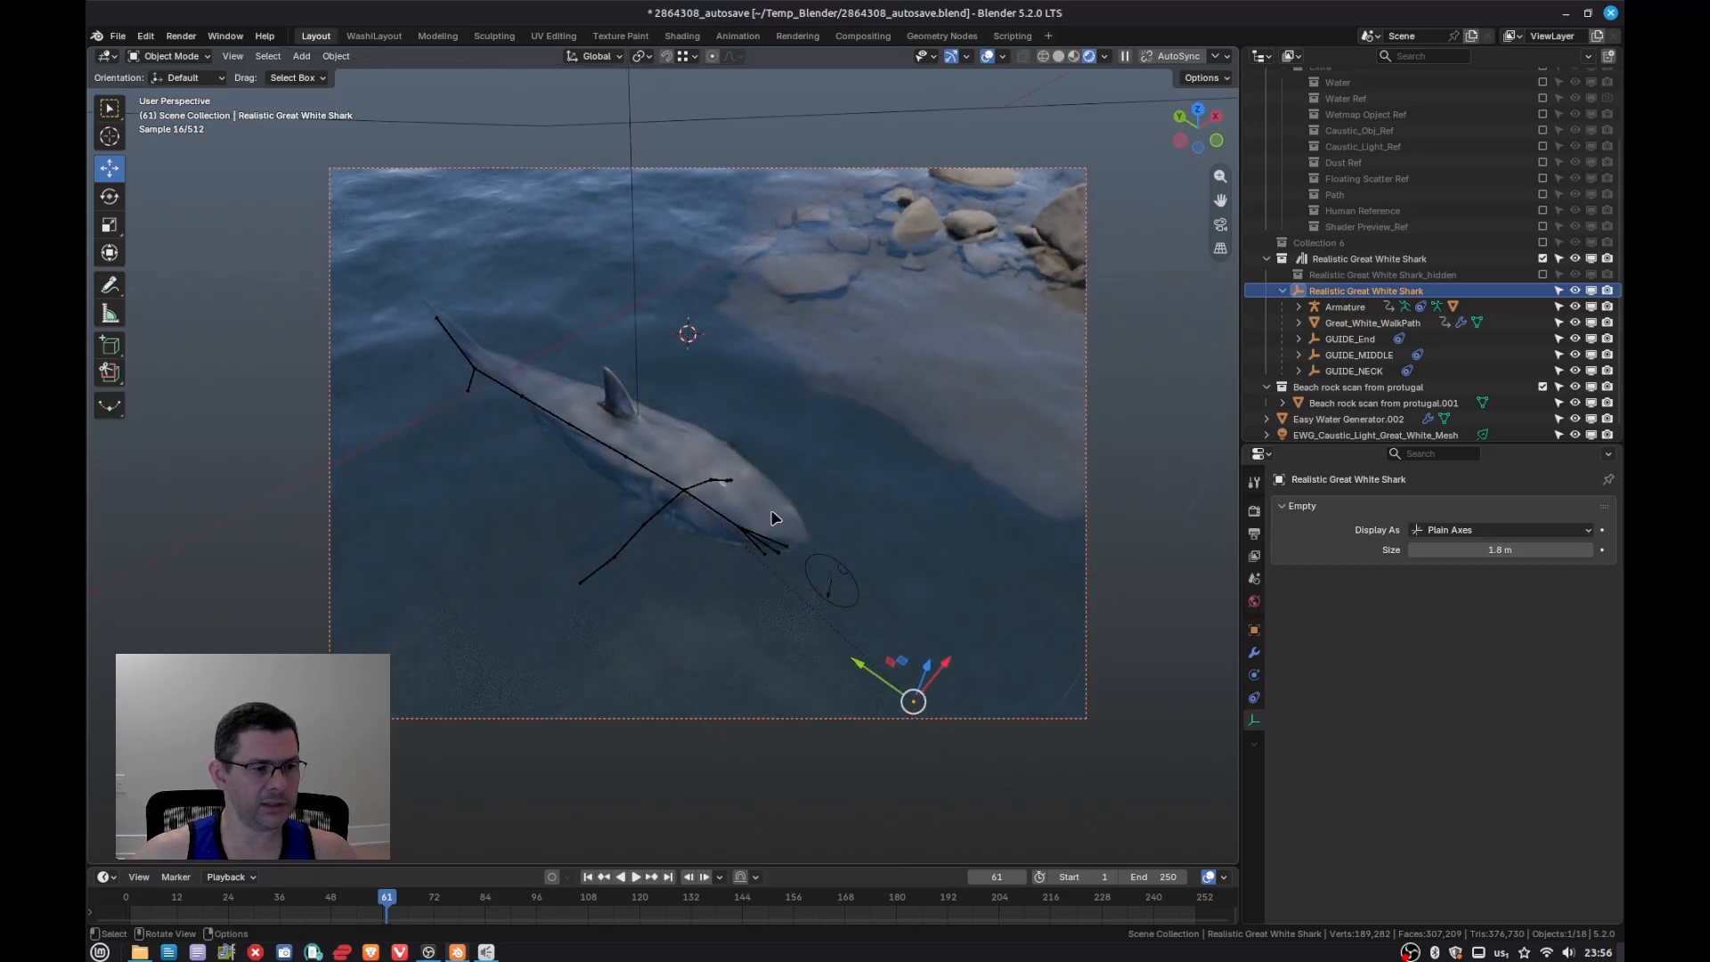
{"action": "middle_click_drag", "start_coordinate": [717, 595], "coordinate": [766, 415]}
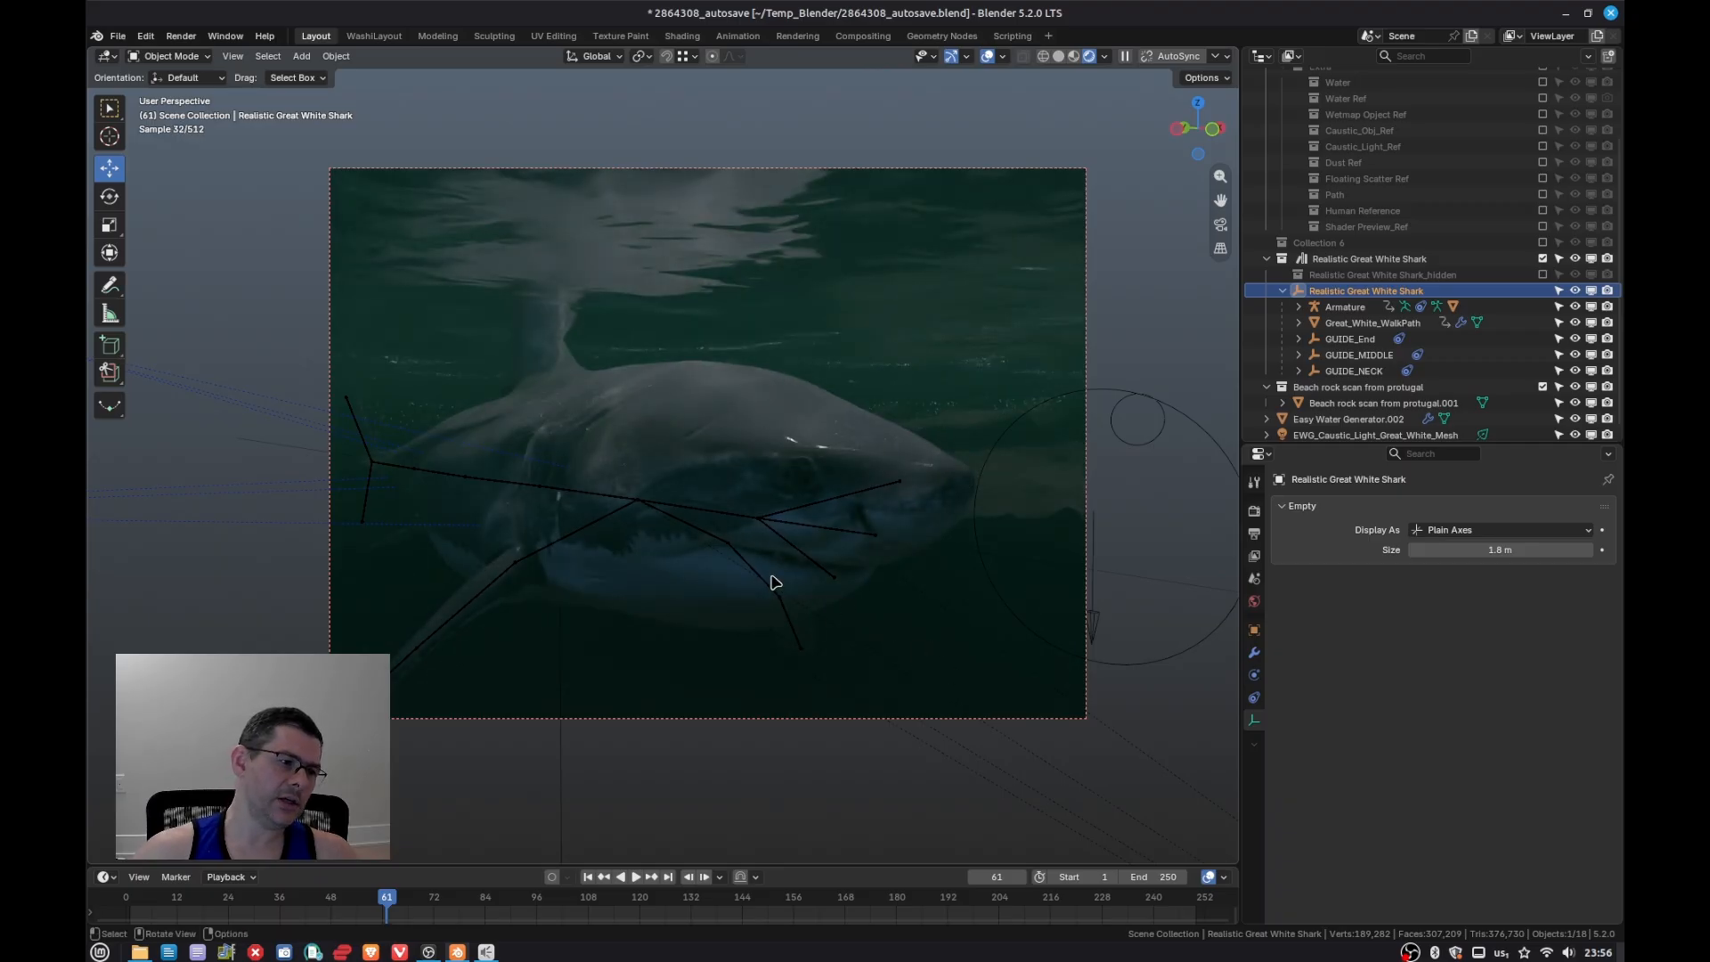
{"action": "middle_click_drag", "start_coordinate": [691, 538], "coordinate": [786, 481]}
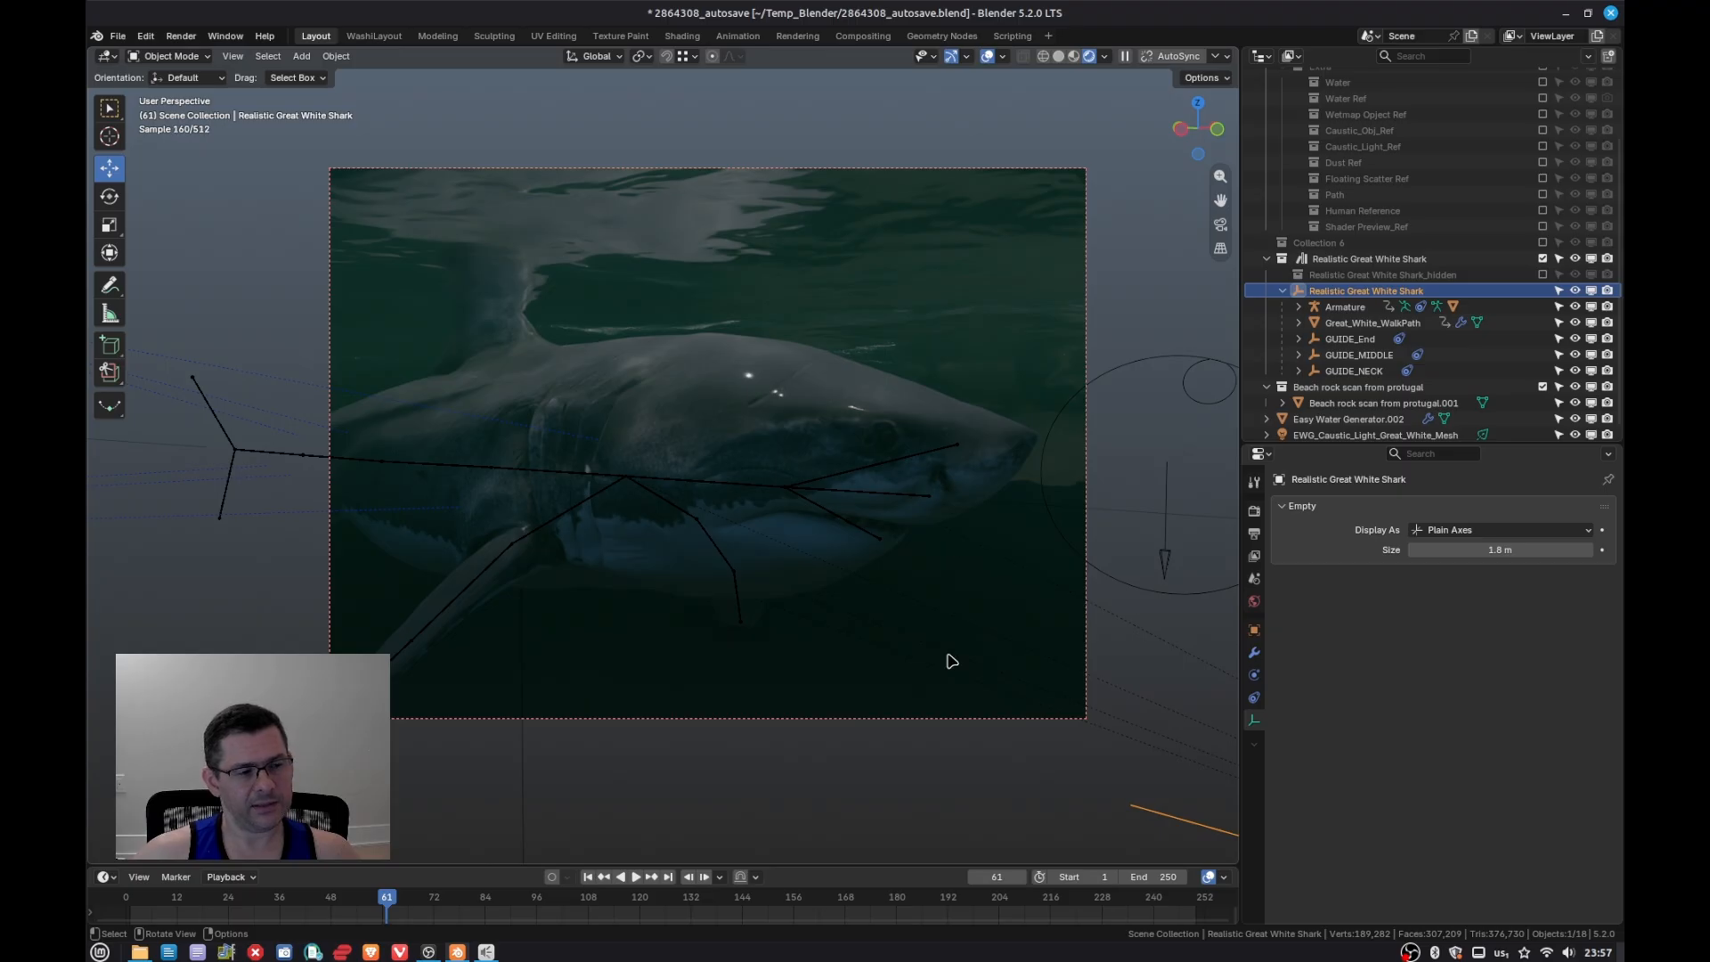
Step: Select the shark mesh and make Skin its active material
{"action": "left_click", "coordinate": [780, 386]}
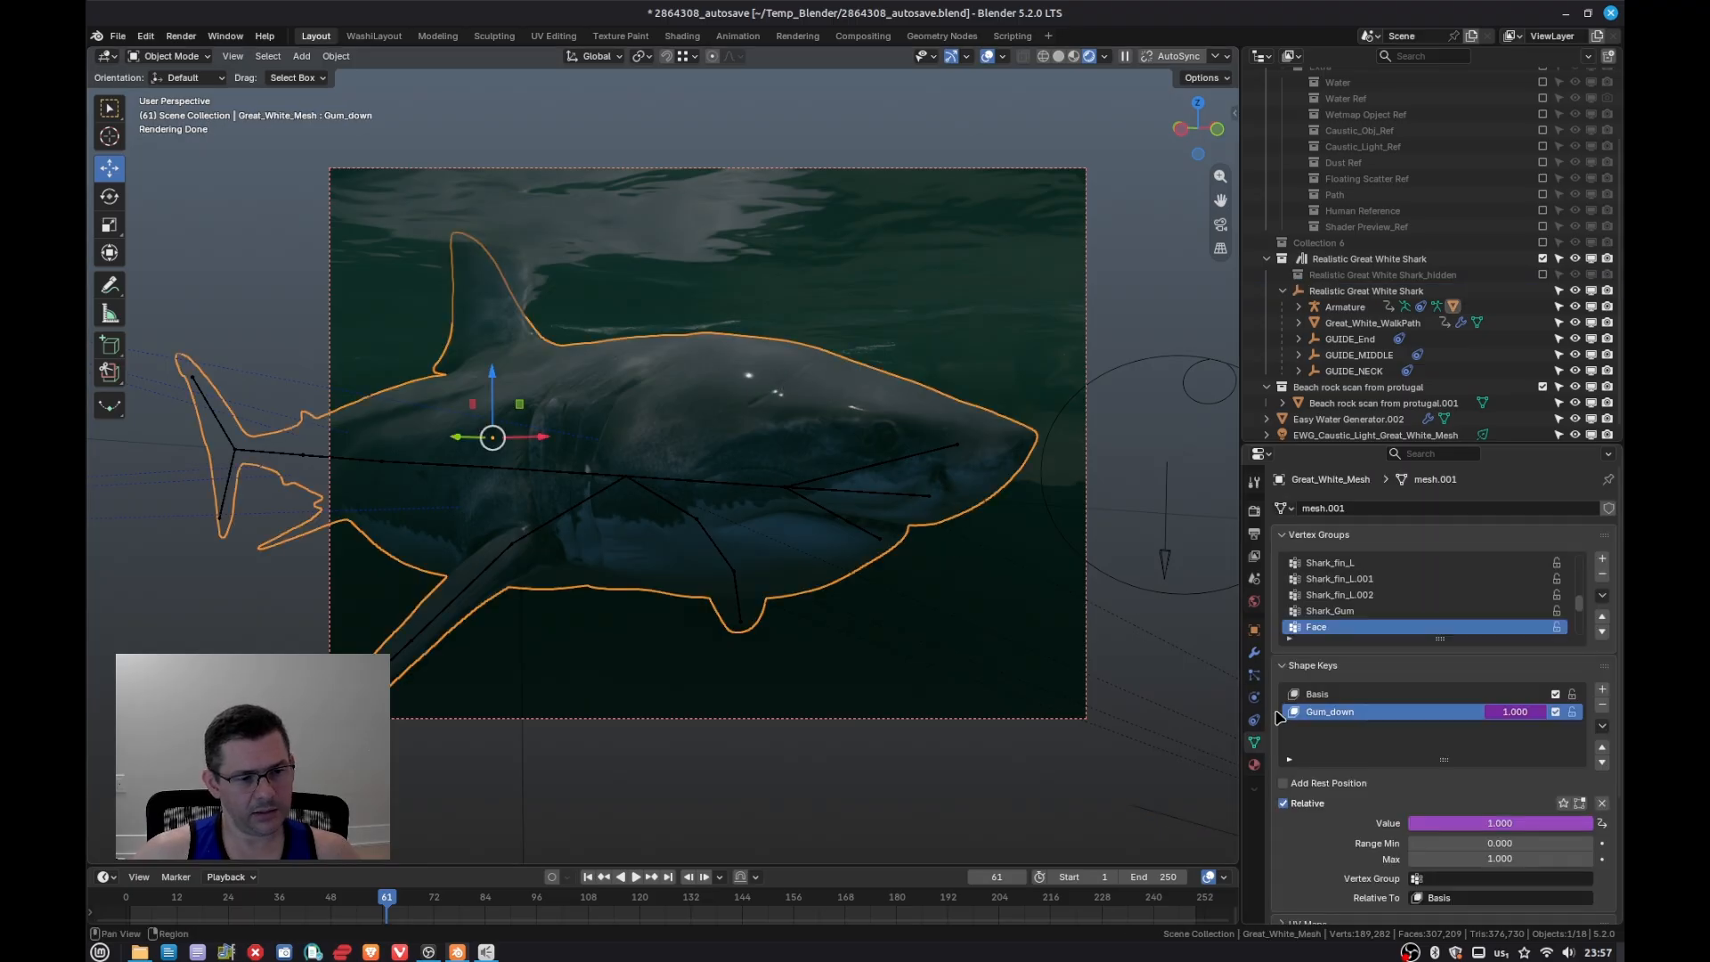
{"action": "left_click", "coordinate": [1254, 653]}
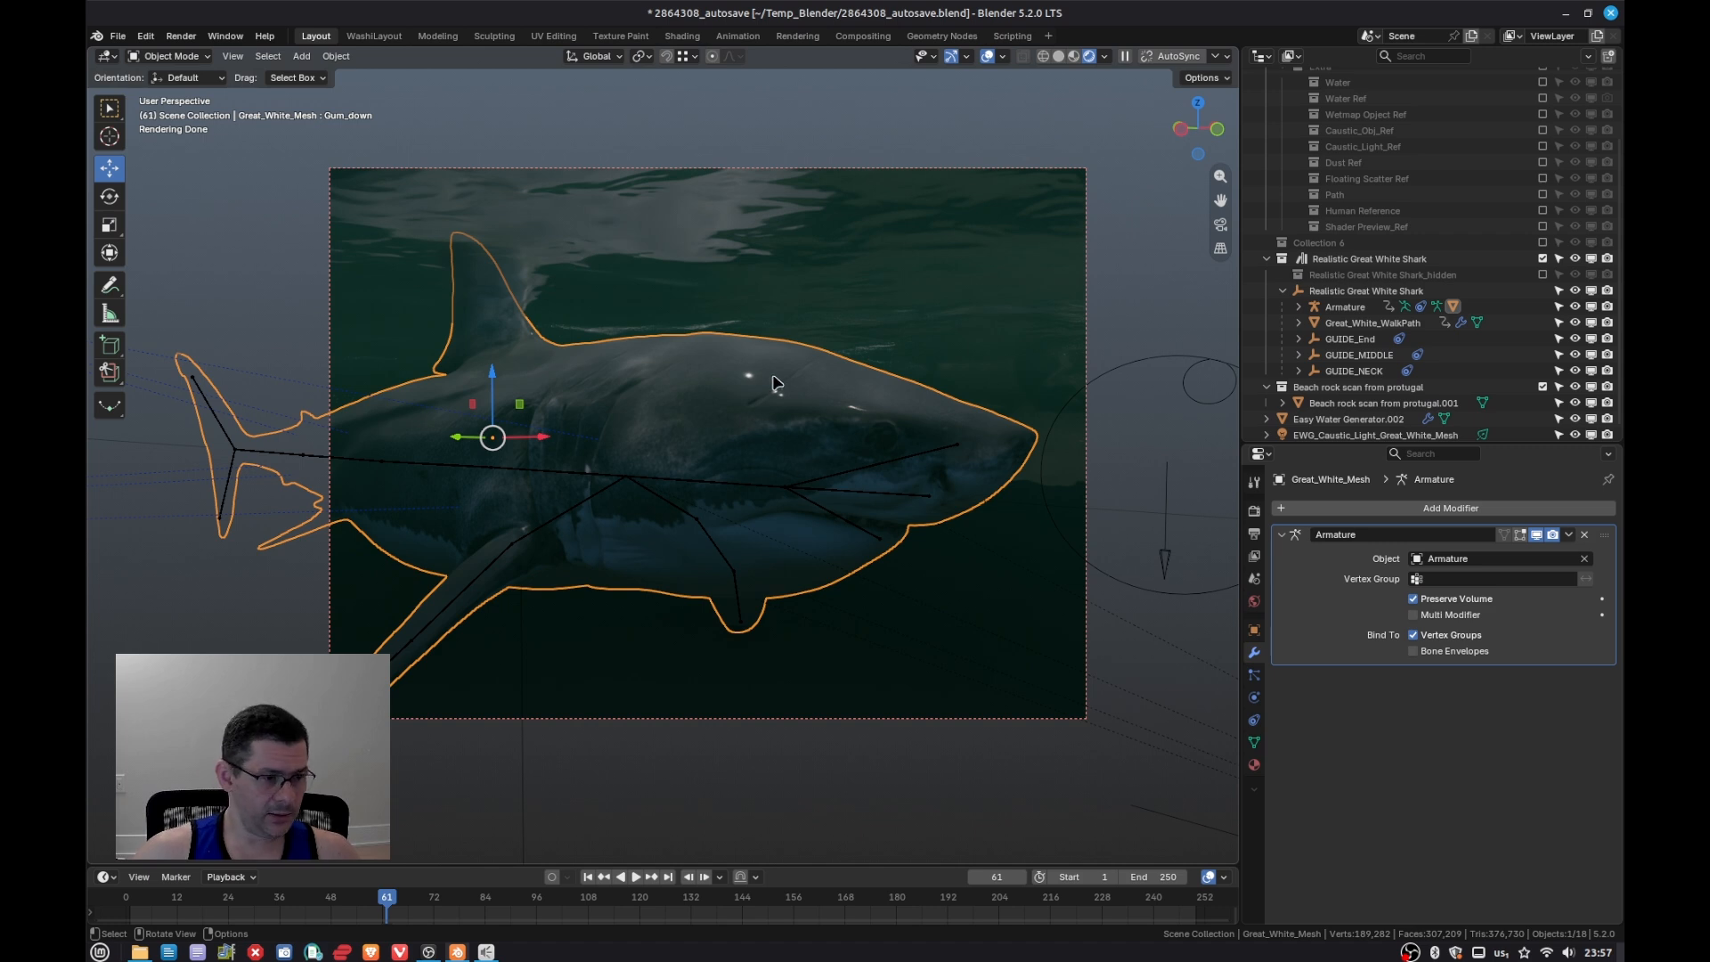
{"action": "left_click", "coordinate": [1254, 764]}
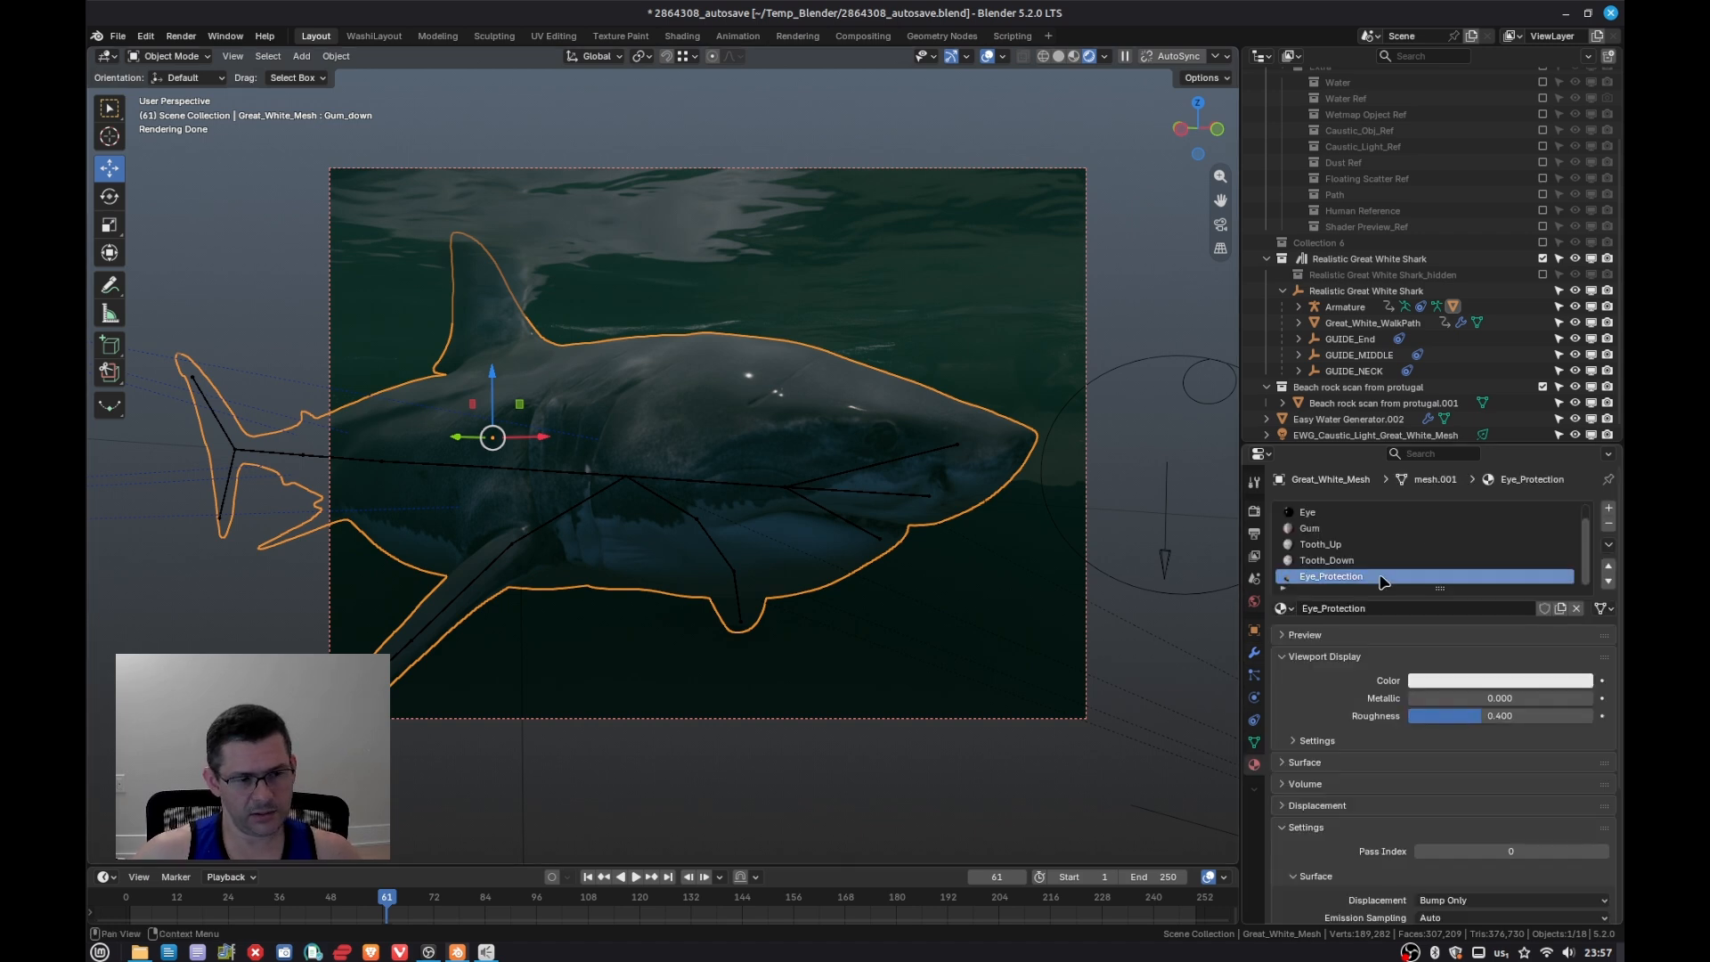
{"action": "scroll", "coordinate": [1334, 525], "scroll_direction": "up", "scroll_amount": 1}
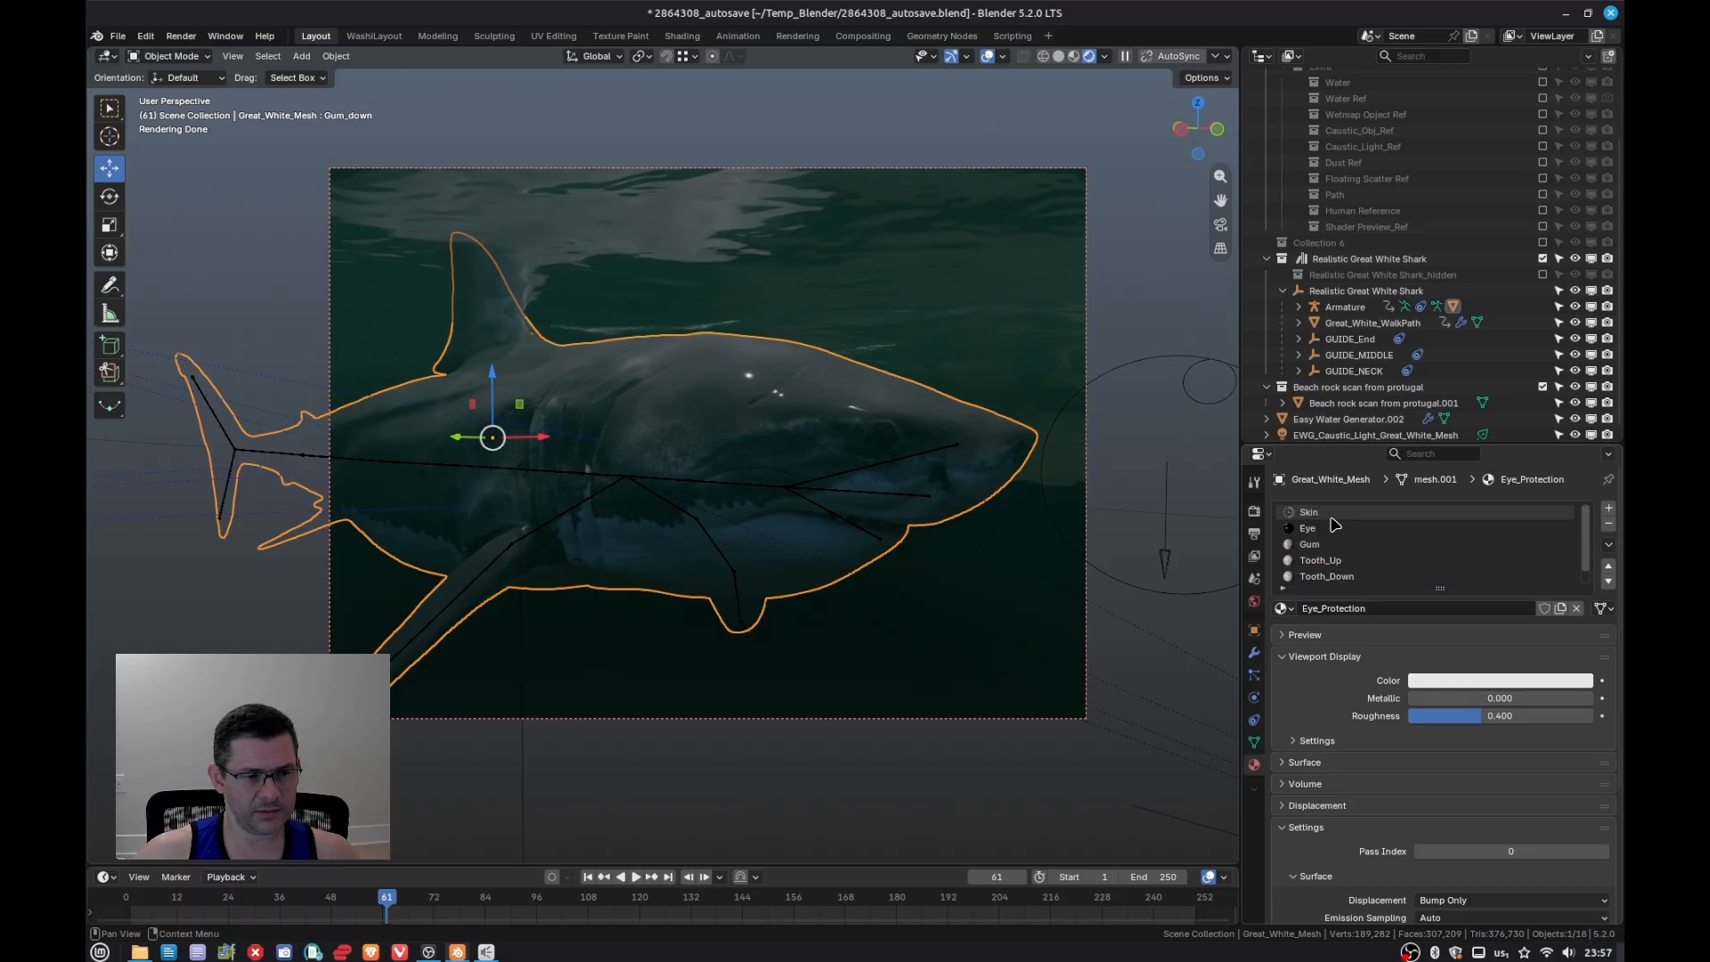
{"action": "left_click", "coordinate": [1326, 515]}
{"action": "left_click", "coordinate": [1255, 653]}
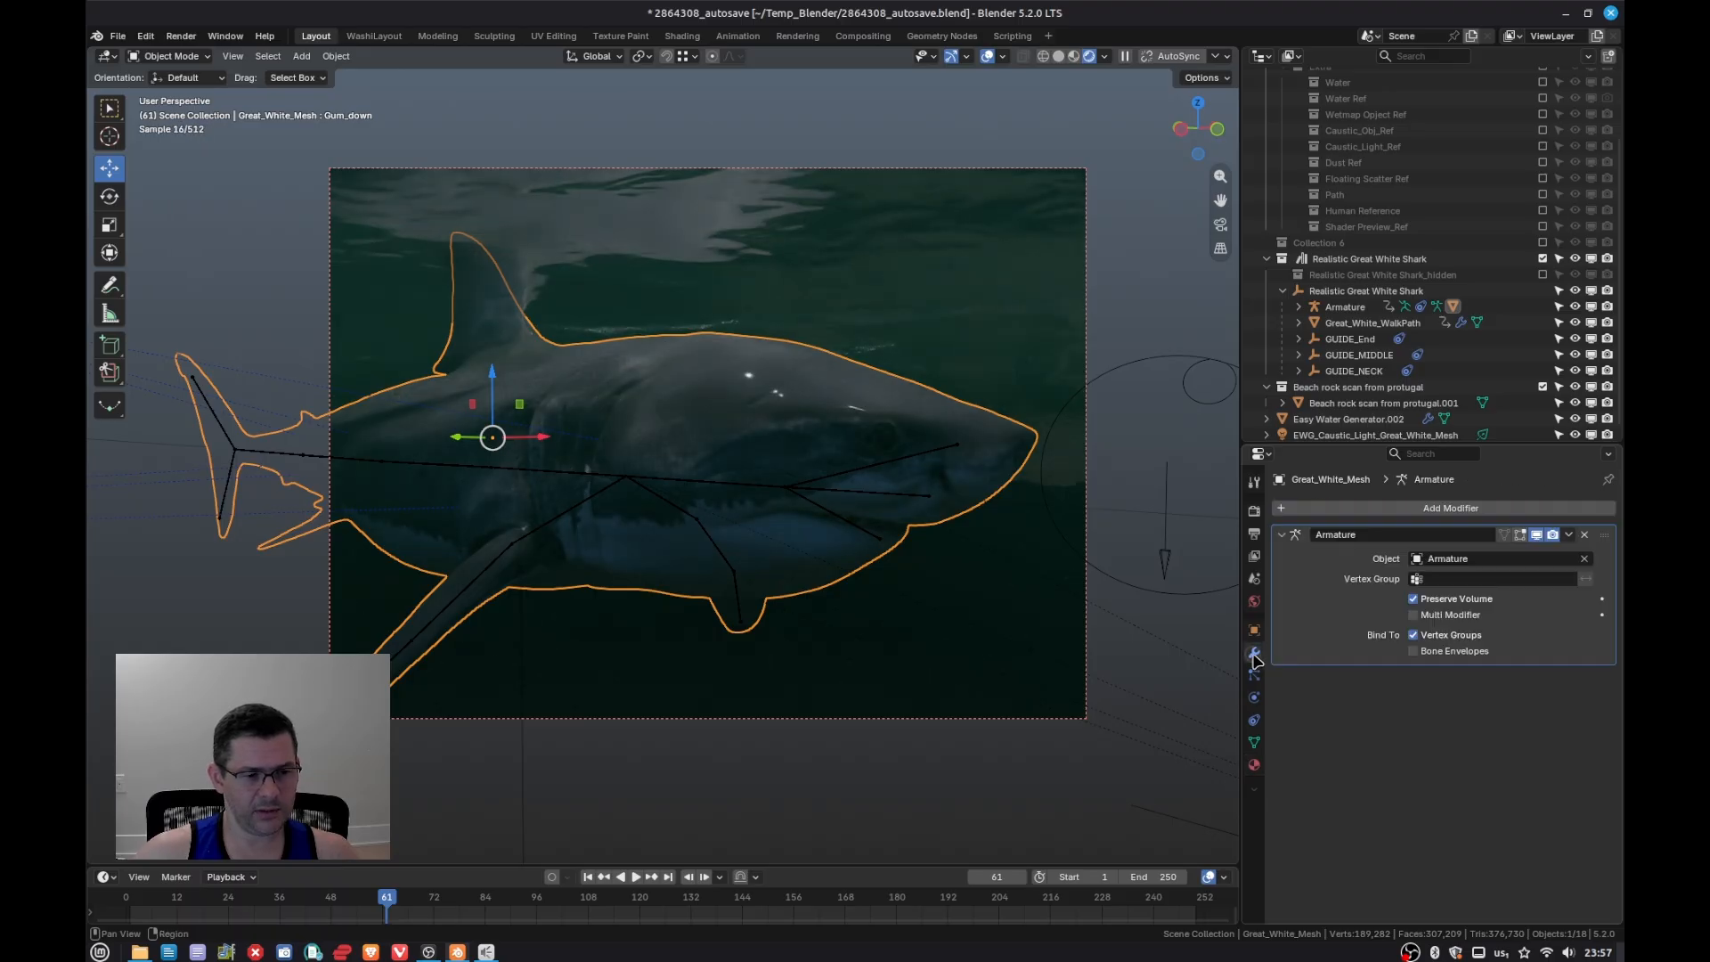
{"action": "left_click", "coordinate": [1255, 765]}
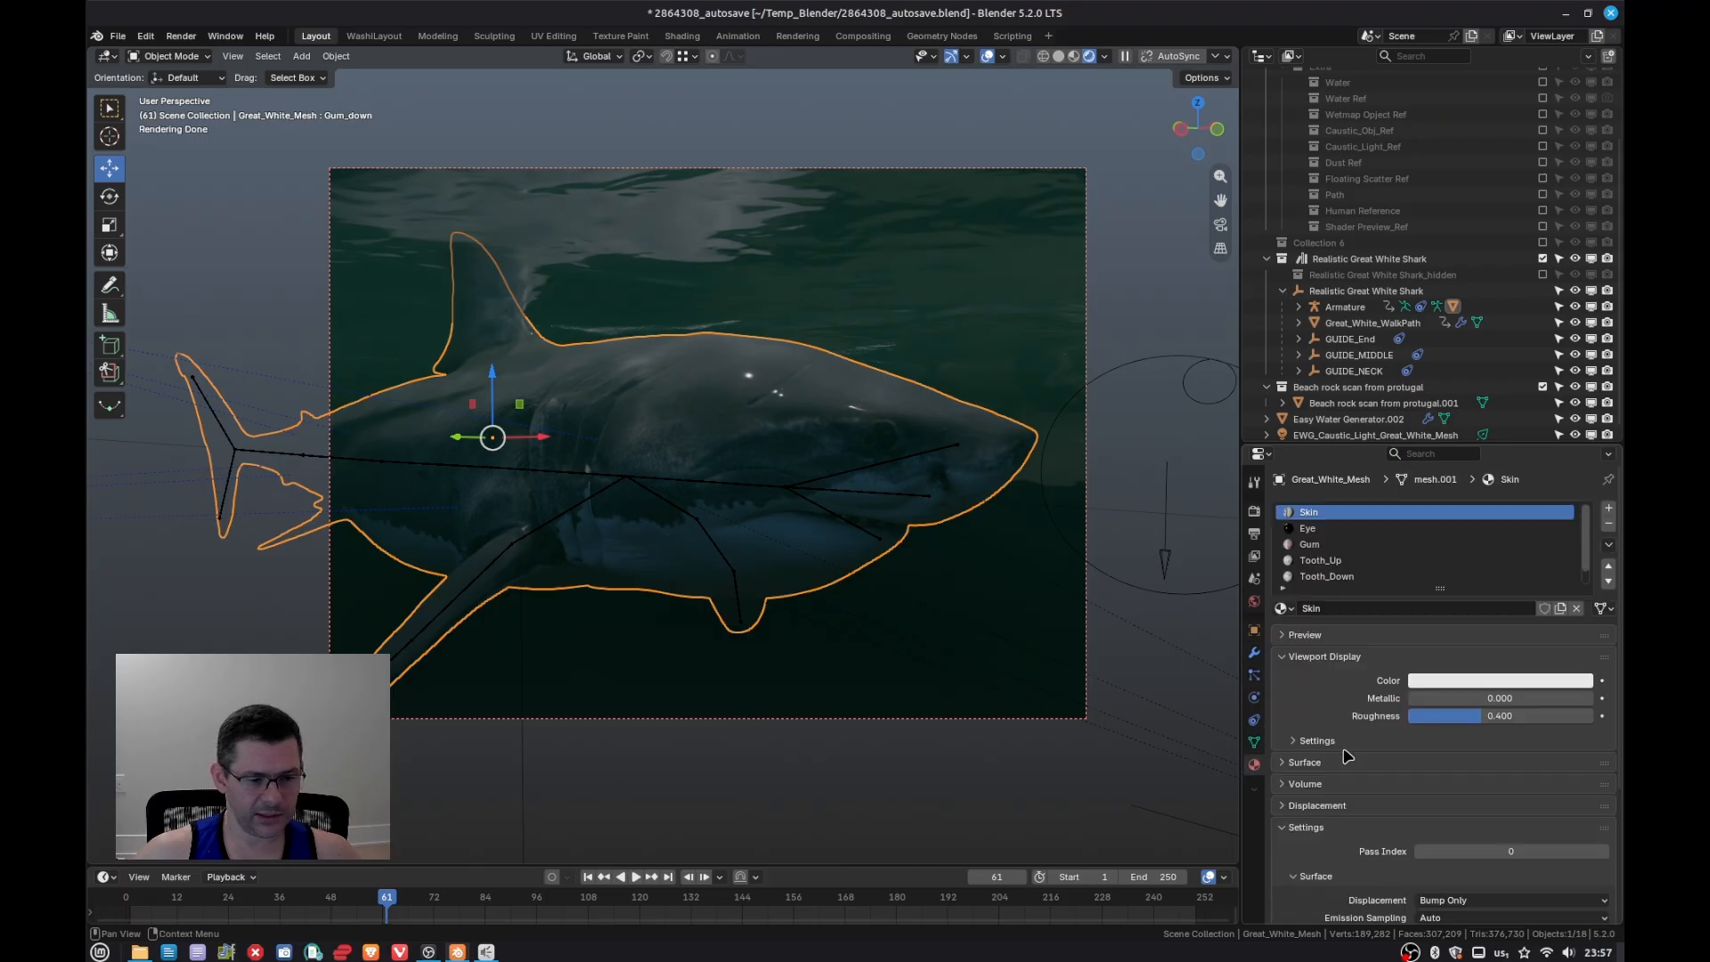
Step: Set the Coat weight in the Skin material's surface settings to 0
{"action": "scroll", "coordinate": [1347, 756], "scroll_direction": "down", "scroll_amount": 5}
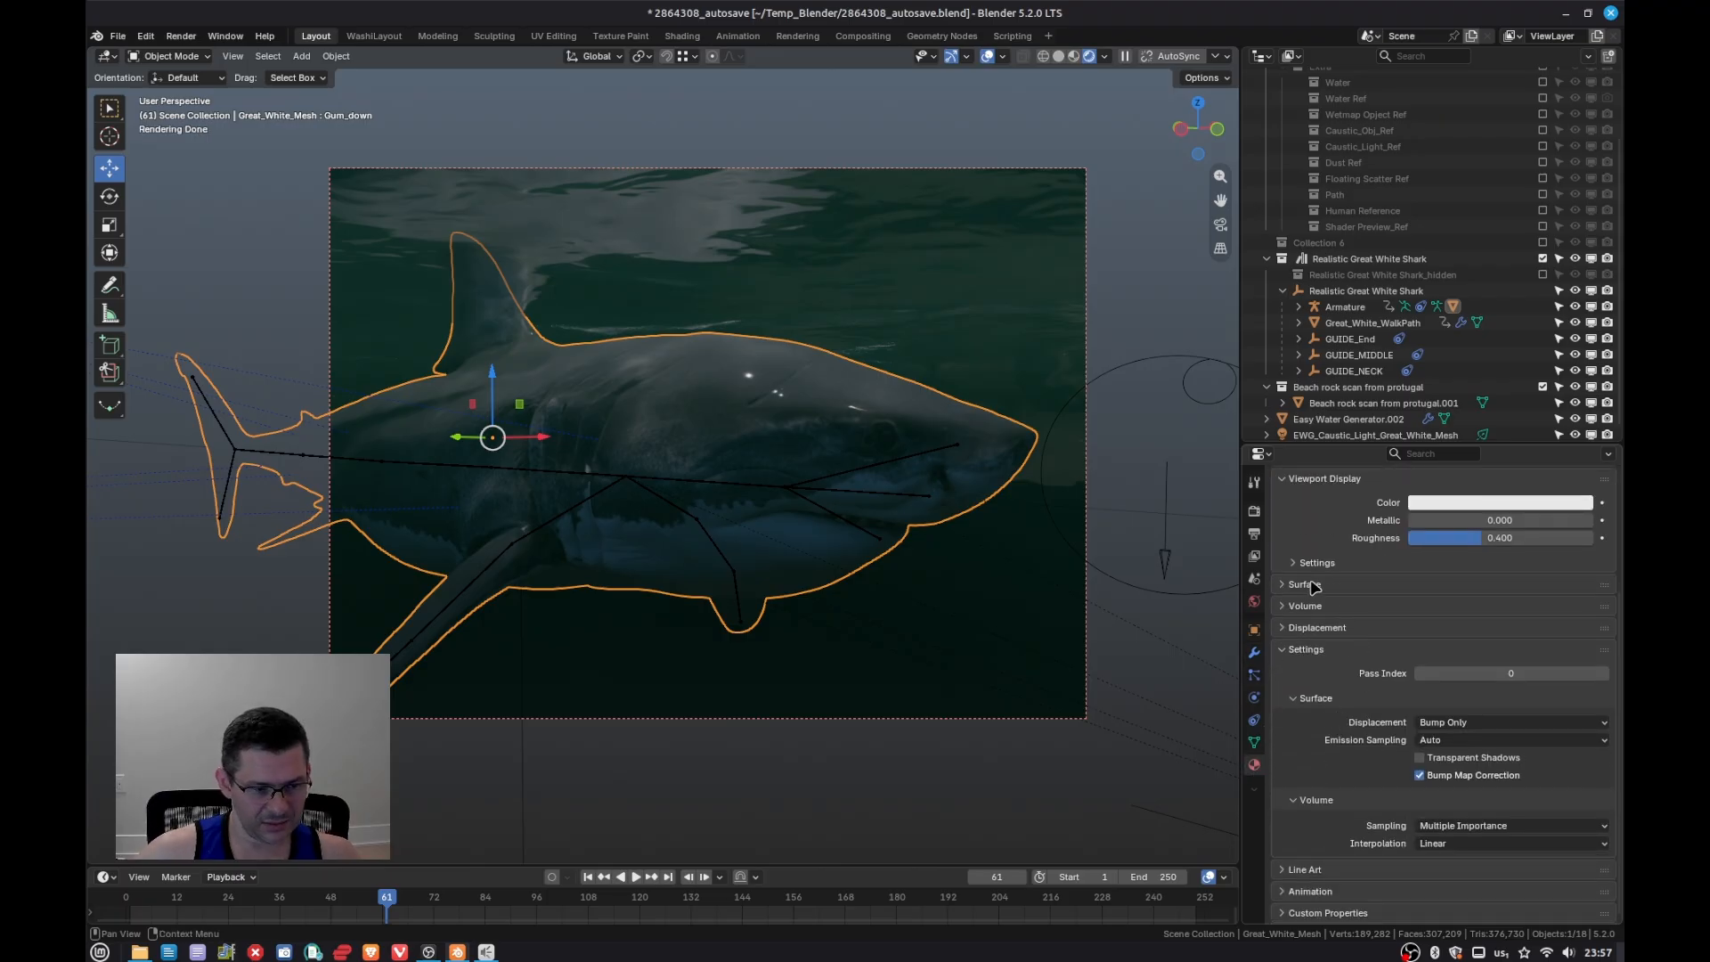
{"action": "left_click", "coordinate": [1303, 583]}
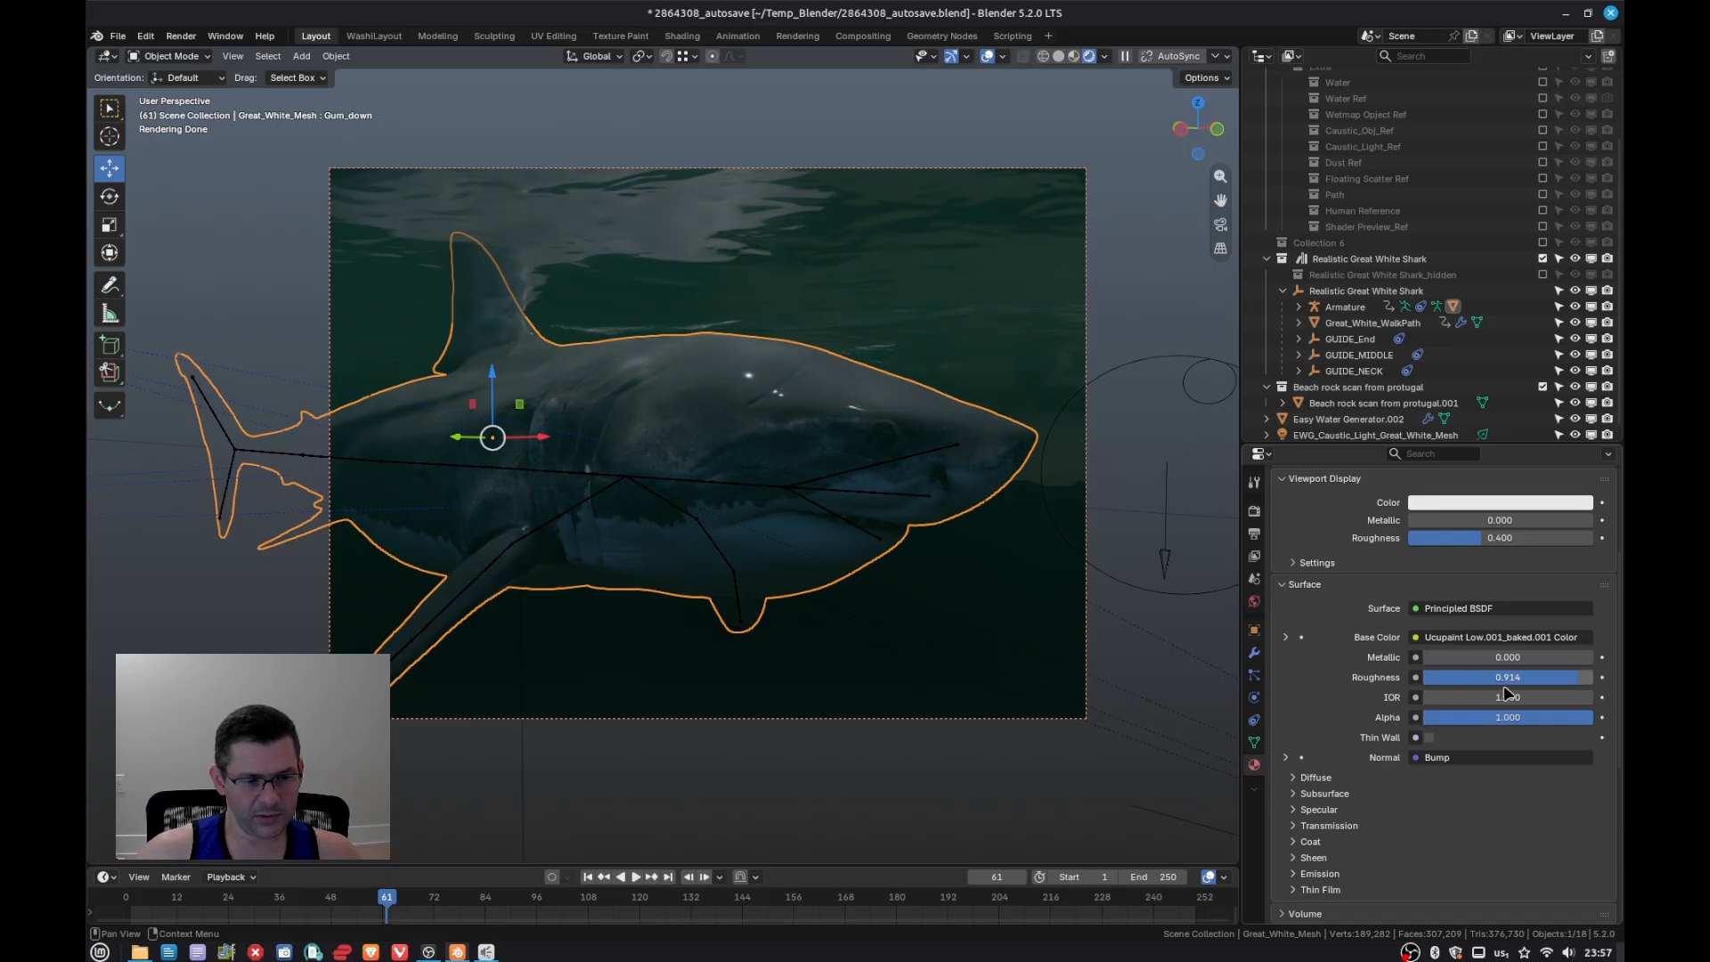
{"action": "left_click", "coordinate": [1296, 841]}
{"action": "scroll", "coordinate": [1295, 802], "scroll_direction": "down", "scroll_amount": 4}
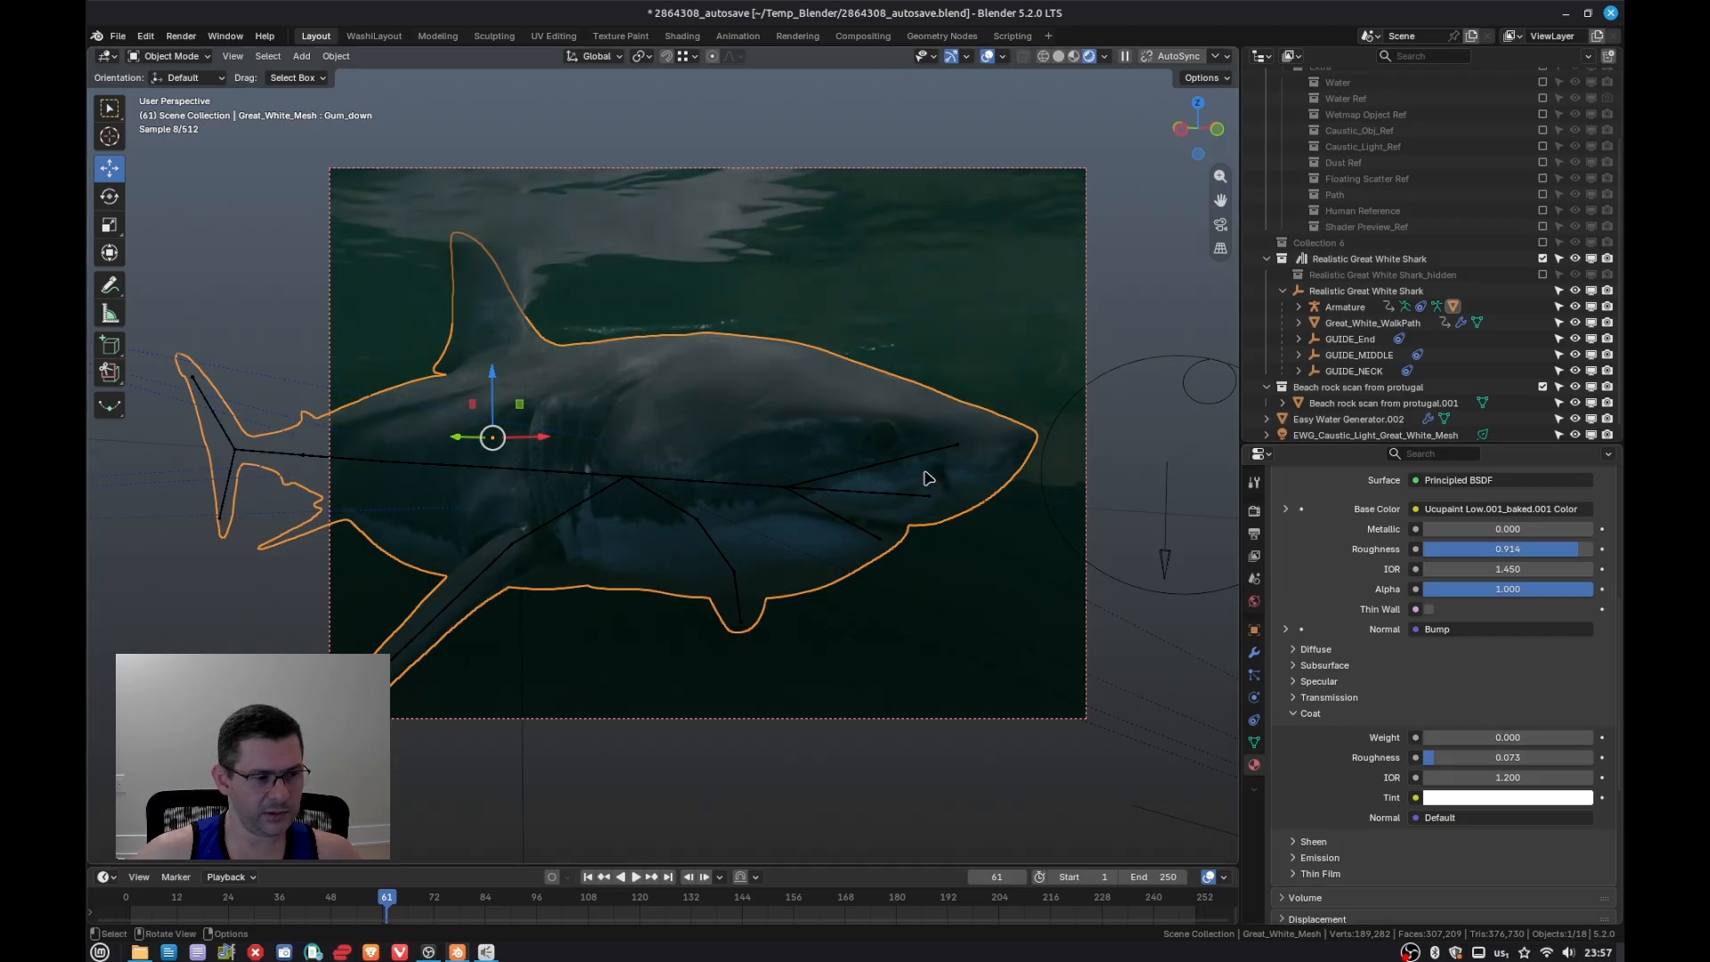
{"action": "middle_click_drag", "start_coordinate": [806, 421], "coordinate": [783, 512]}
Step: Increase the caustic light's exposure to about 6.72 and check the caustics on the shark's side
{"action": "scroll", "coordinate": [1420, 411], "scroll_direction": "down", "scroll_amount": 1}
{"action": "left_click", "coordinate": [1376, 425]}
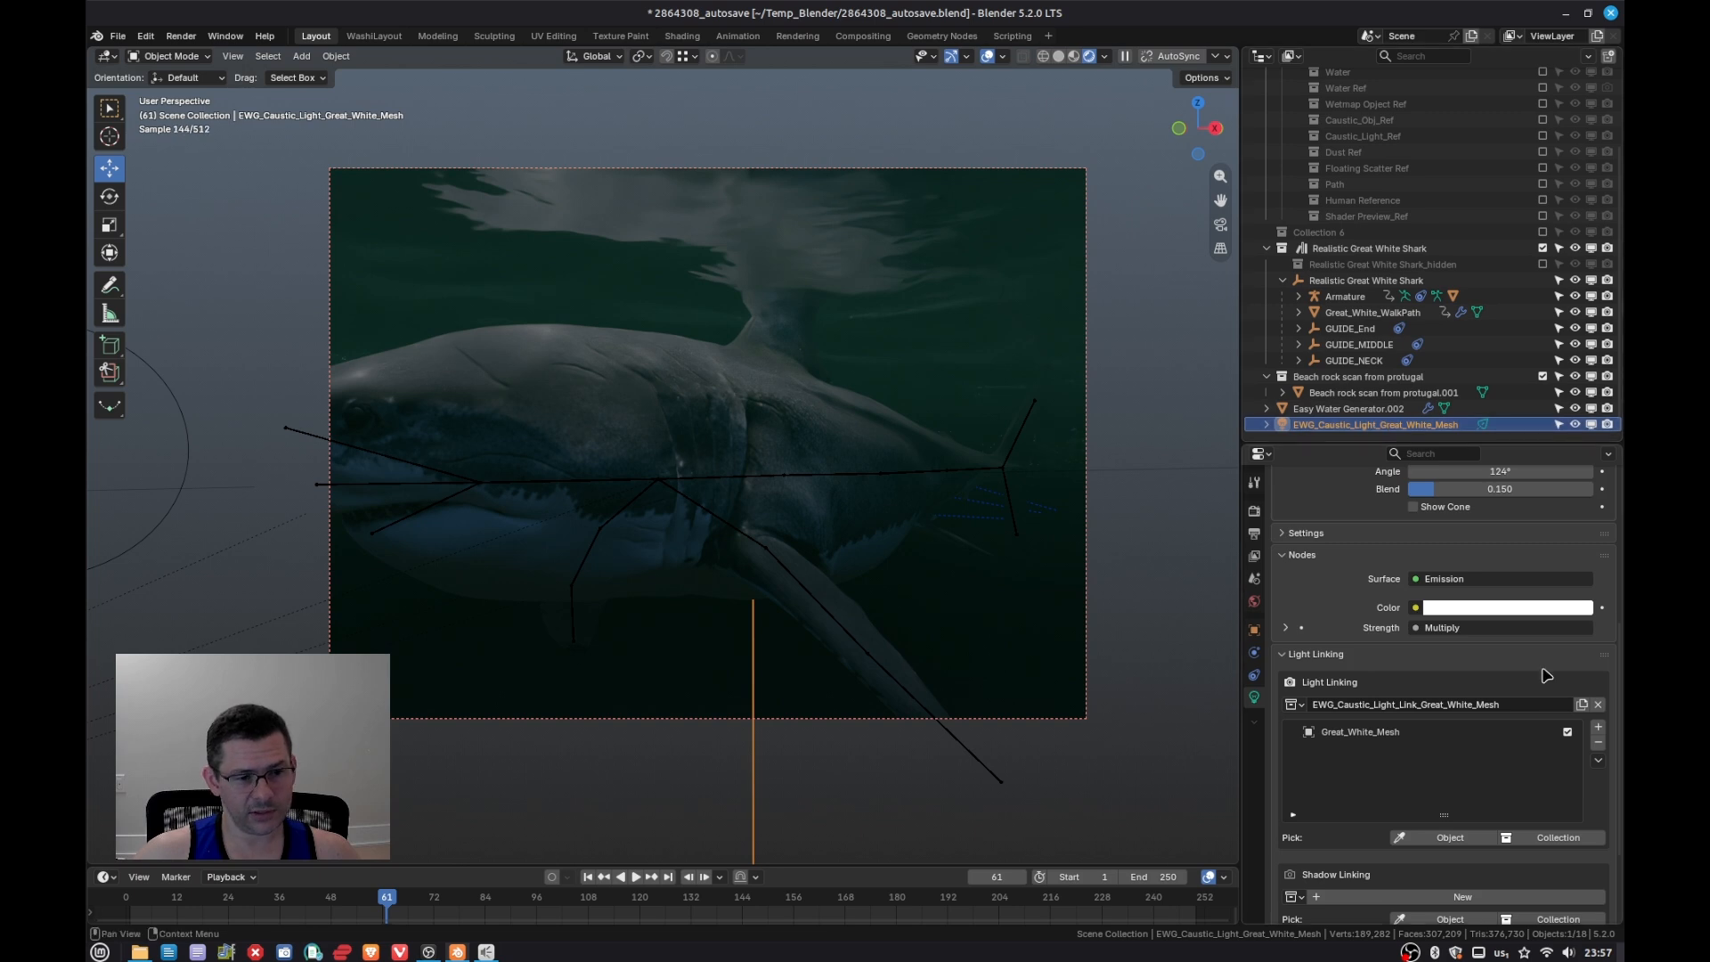
{"action": "scroll", "coordinate": [1283, 675], "scroll_direction": "up", "scroll_amount": 8}
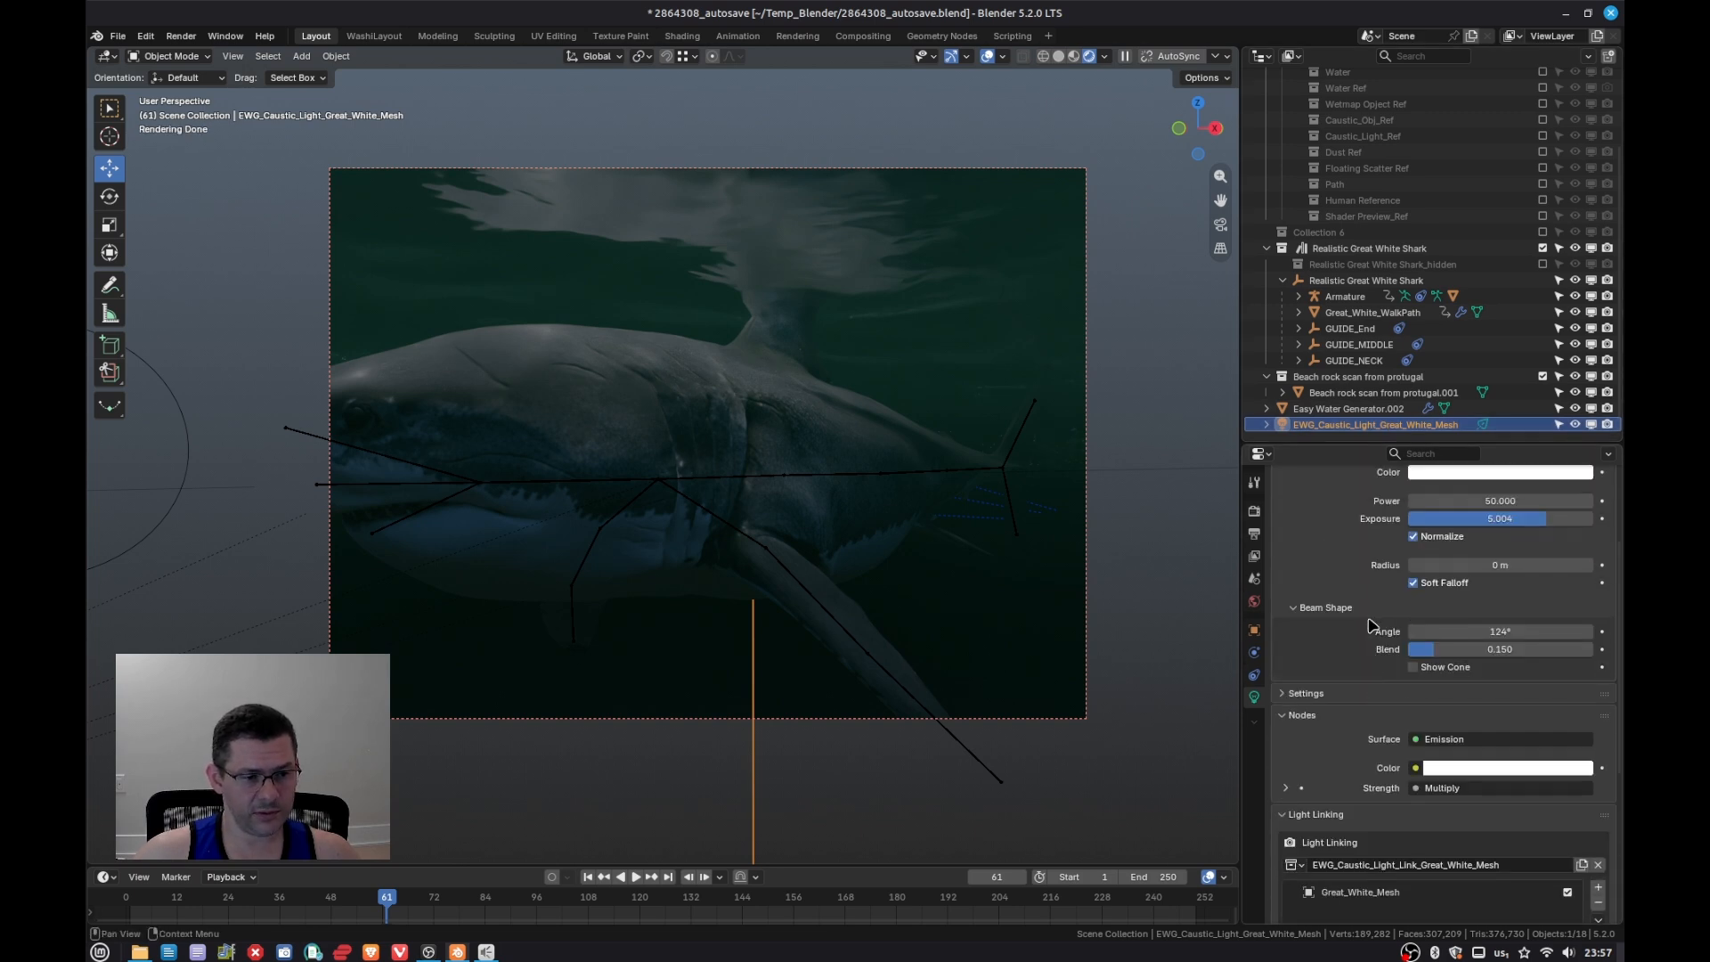
{"action": "left_click_drag", "start_coordinate": [1554, 673], "coordinate": [1564, 672]}
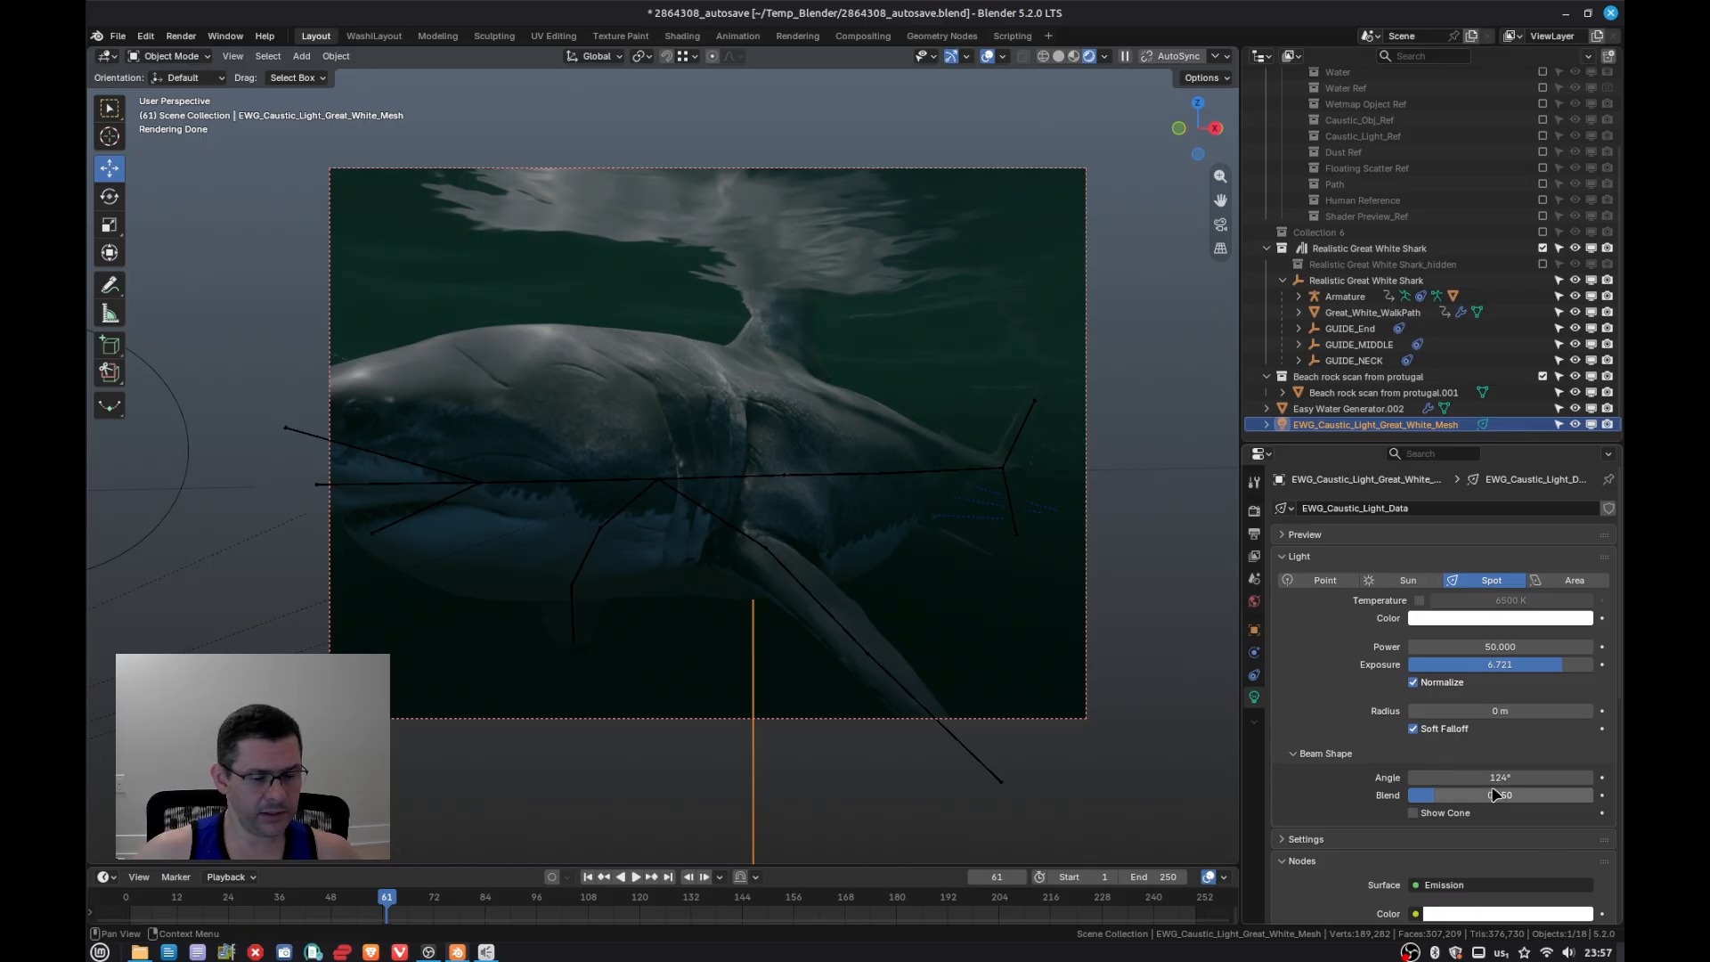
{"action": "middle_click_drag", "start_coordinate": [678, 437], "coordinate": [735, 407]}
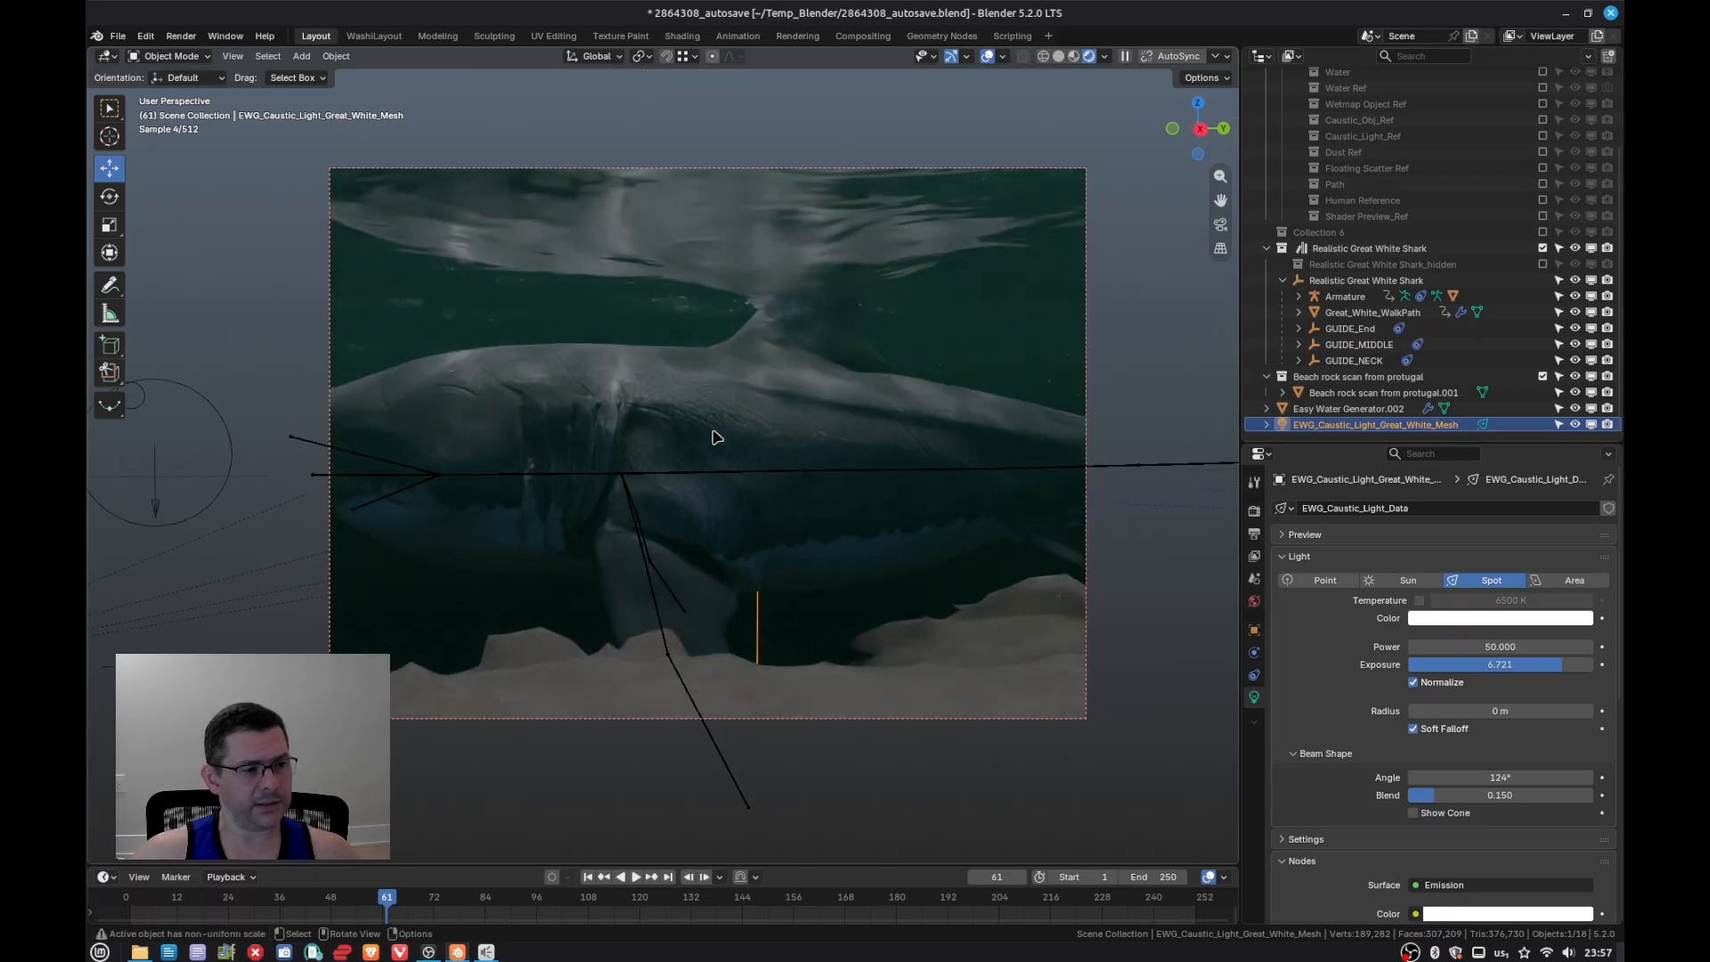
Step: Switch the viewport to solid shading and delete the Realistic Great White Shark collection with its whole hierarchy
{"action": "key", "text": "z"}
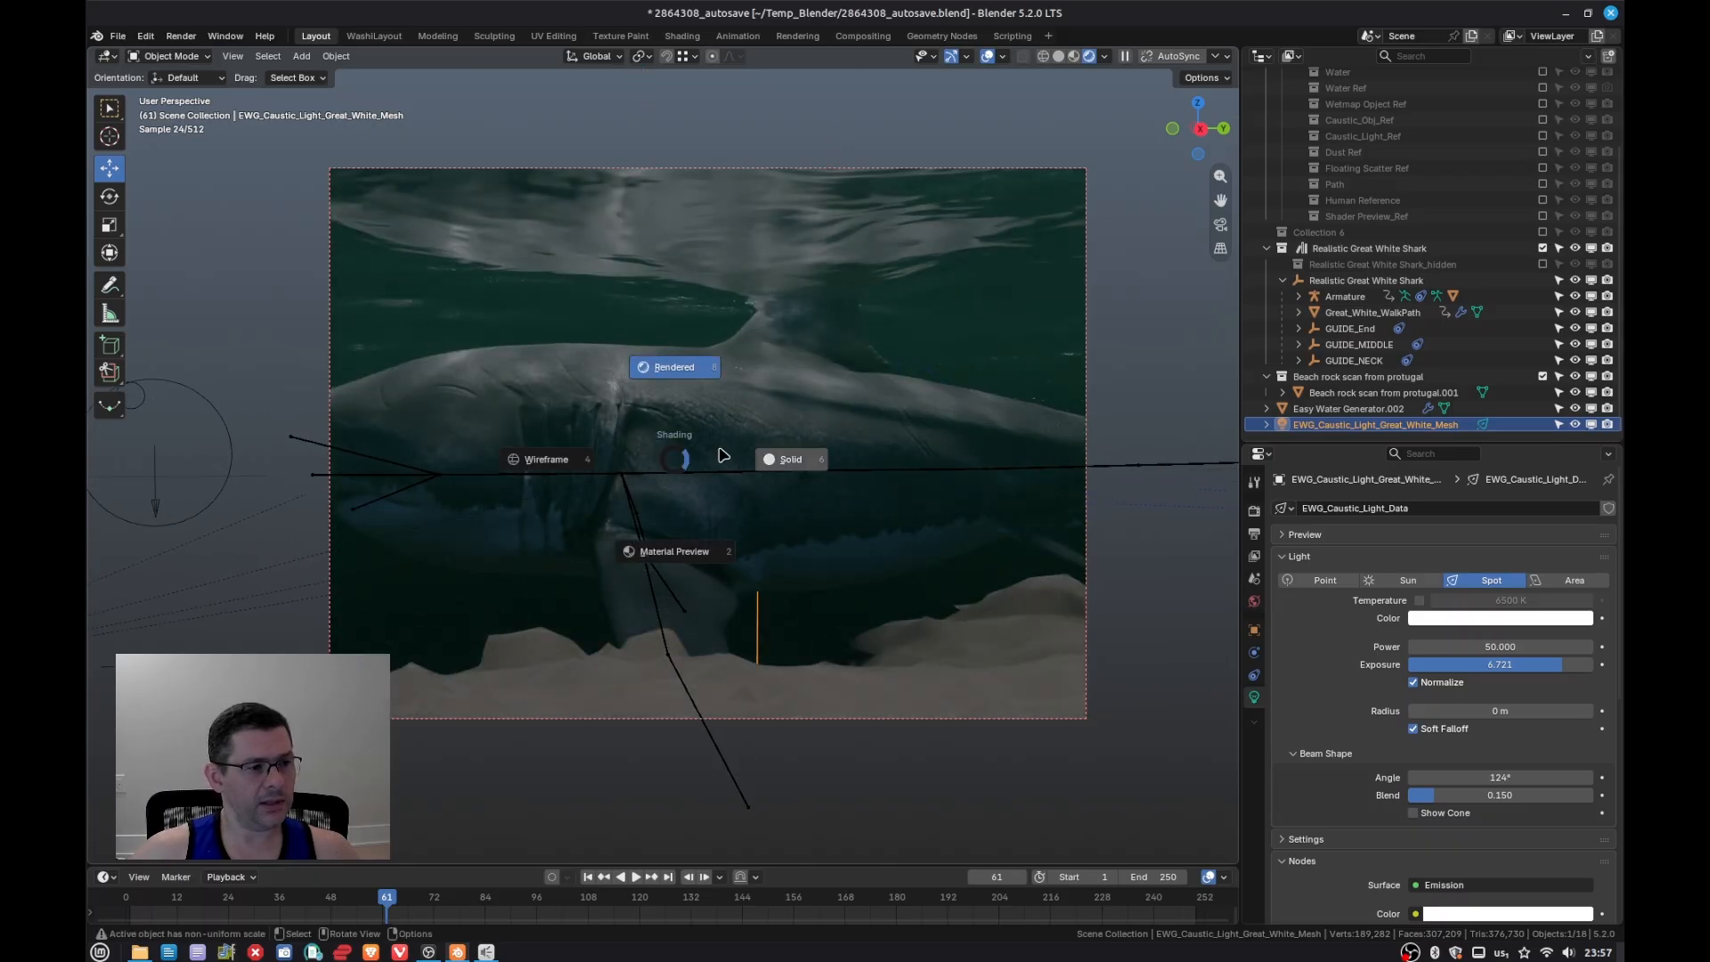
{"action": "left_click", "coordinate": [724, 456]}
{"action": "mouse_move", "coordinate": [716, 442]}
{"action": "middle_mouse_down"}
{"action": "mouse_move", "coordinate": [815, 510]}
{"action": "mouse_move", "coordinate": [943, 504]}
{"action": "middle_mouse_up"}
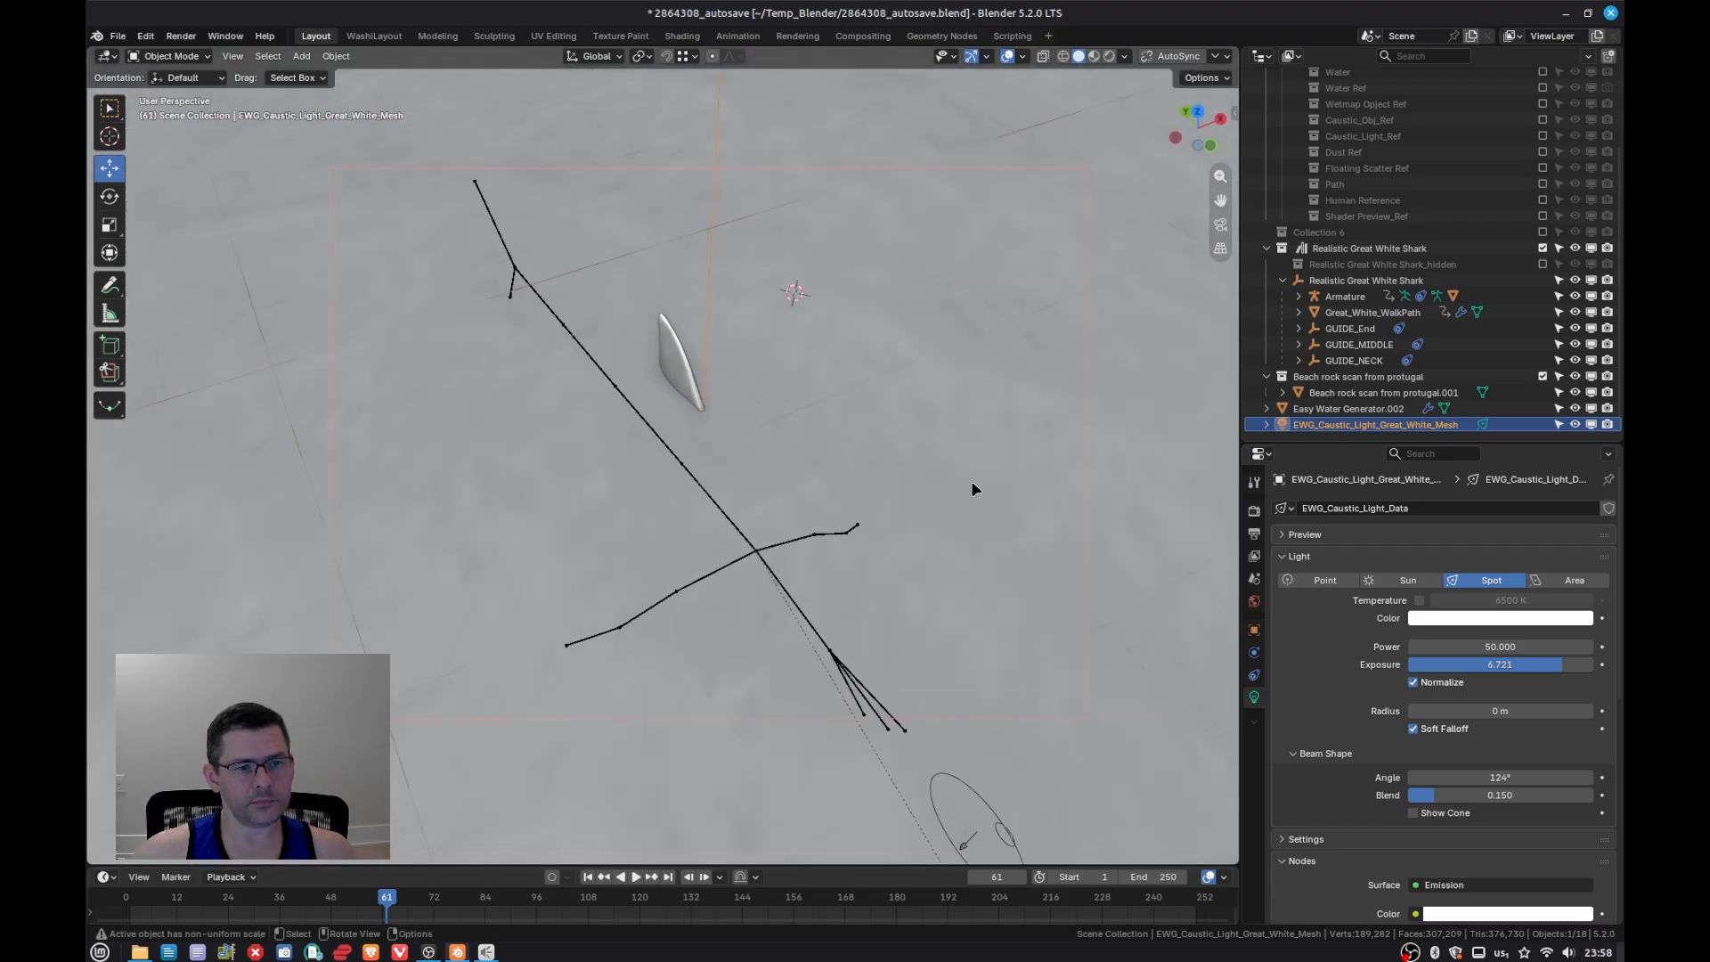
{"action": "scroll", "coordinate": [739, 441], "scroll_direction": "down", "scroll_amount": 7}
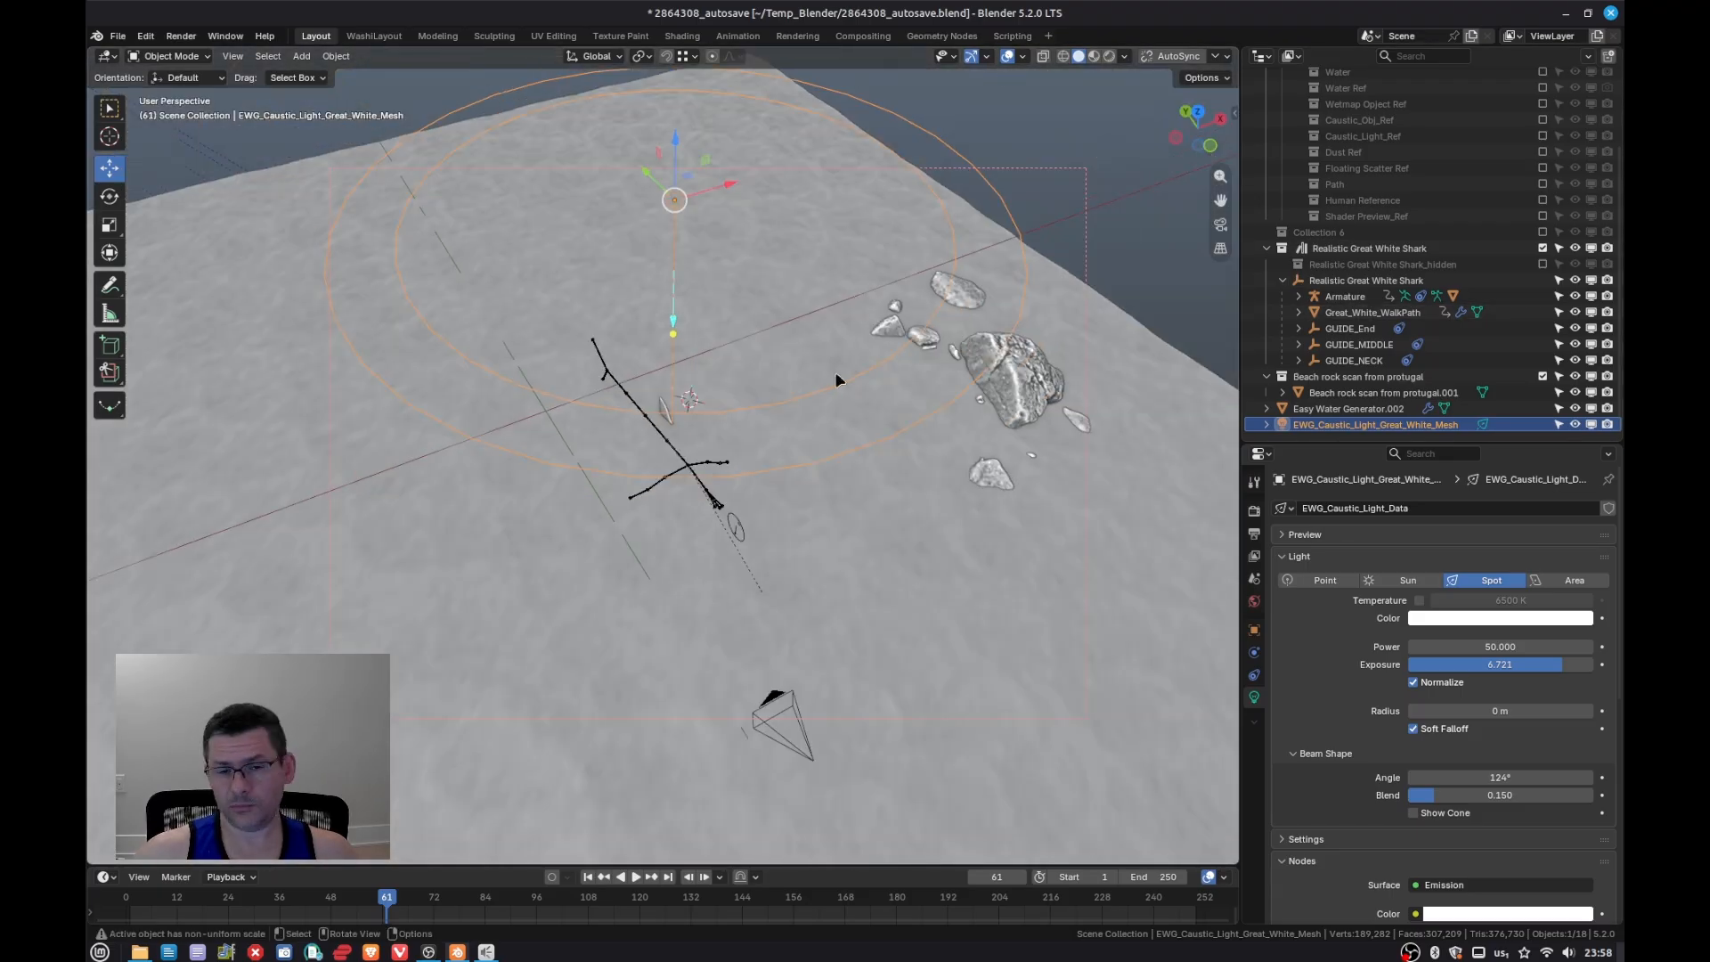
{"action": "scroll", "coordinate": [803, 458], "scroll_direction": "up", "scroll_amount": 4, "text": "ctrl"}
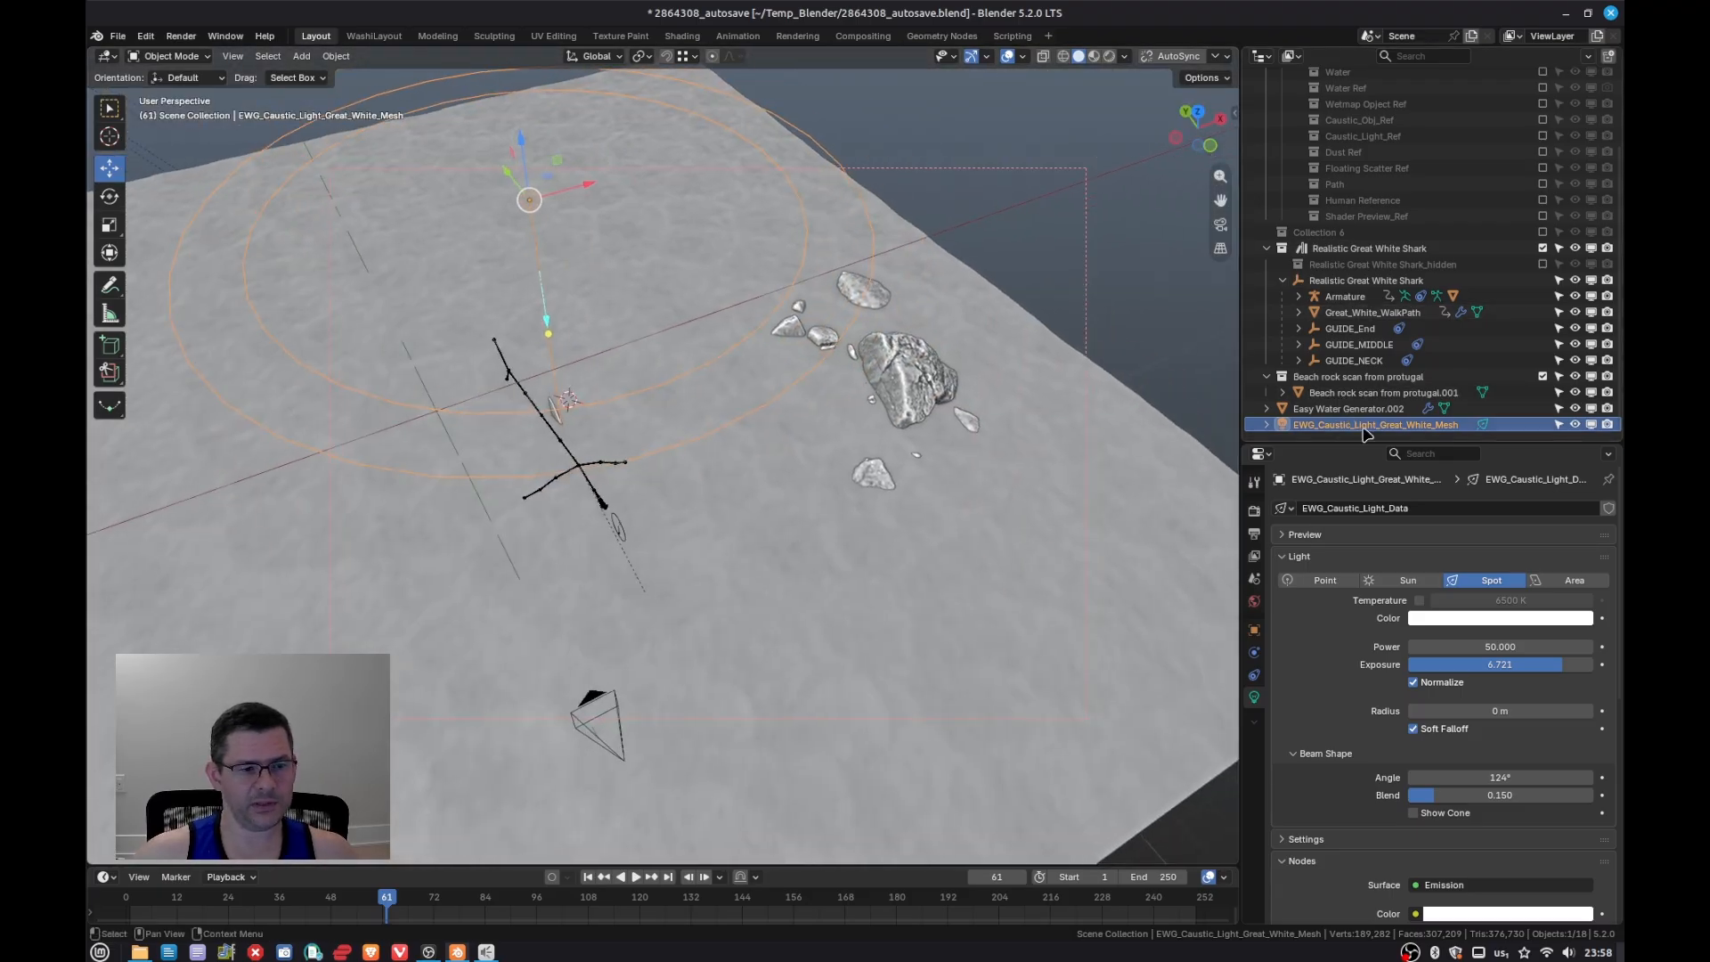
{"action": "left_click", "coordinate": [1378, 250]}
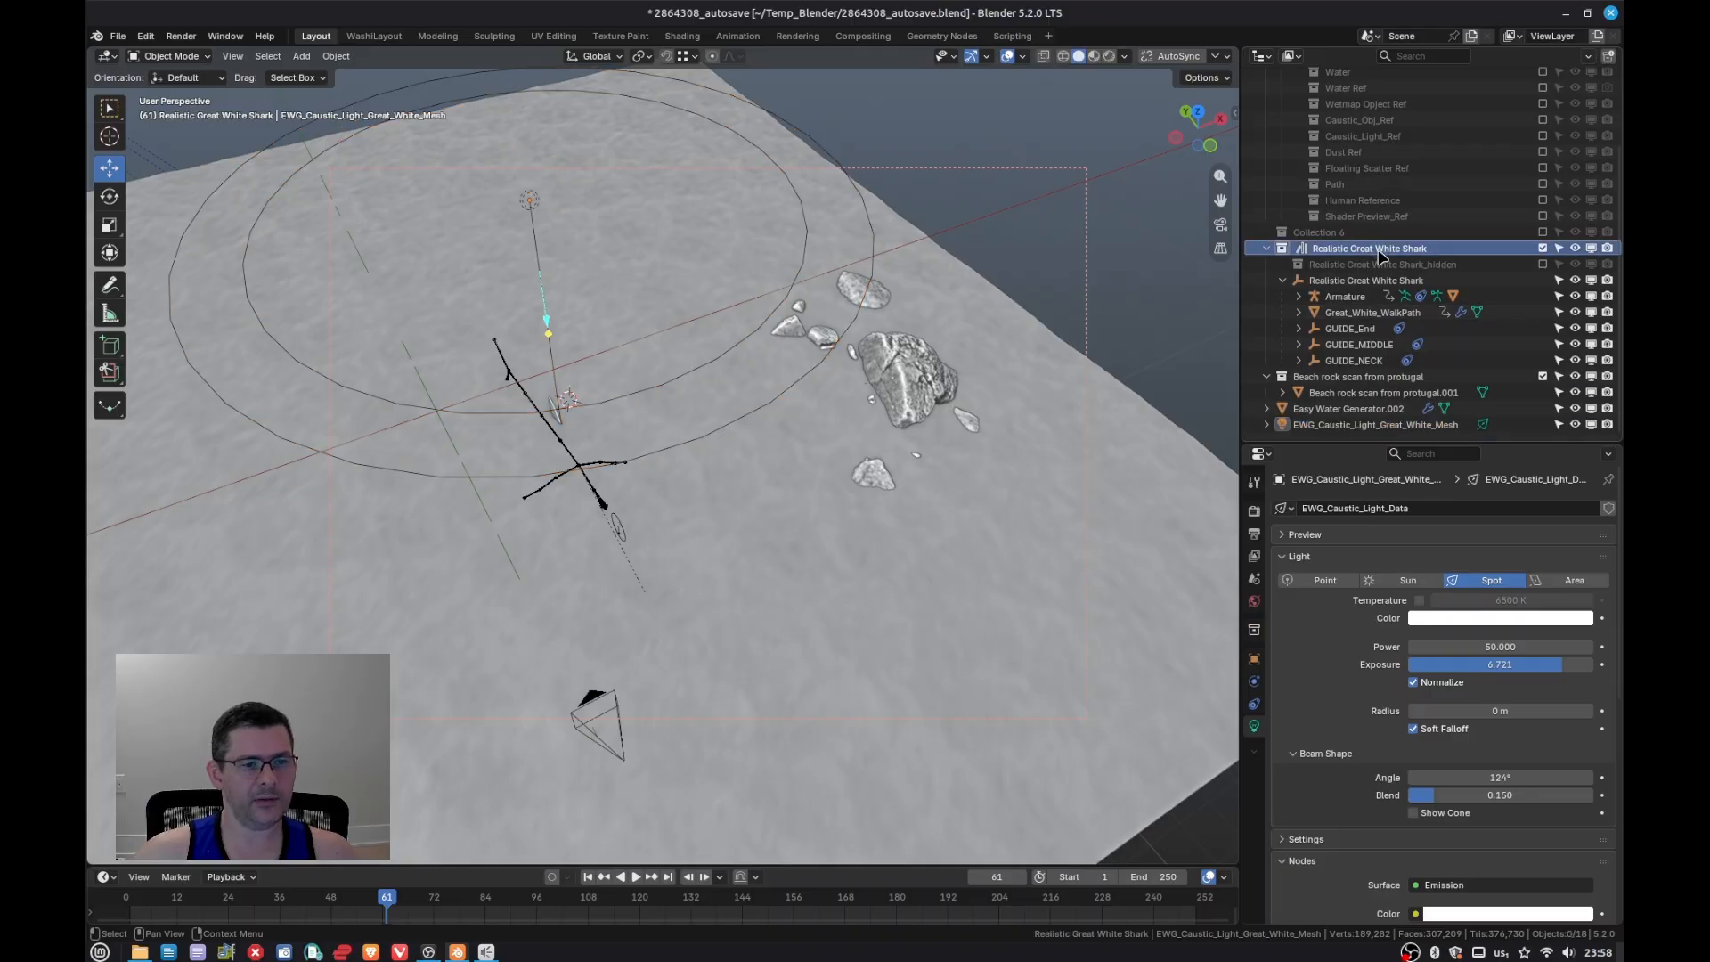
{"action": "right_click", "coordinate": [1378, 252]}
{"action": "left_click", "coordinate": [1254, 352]}
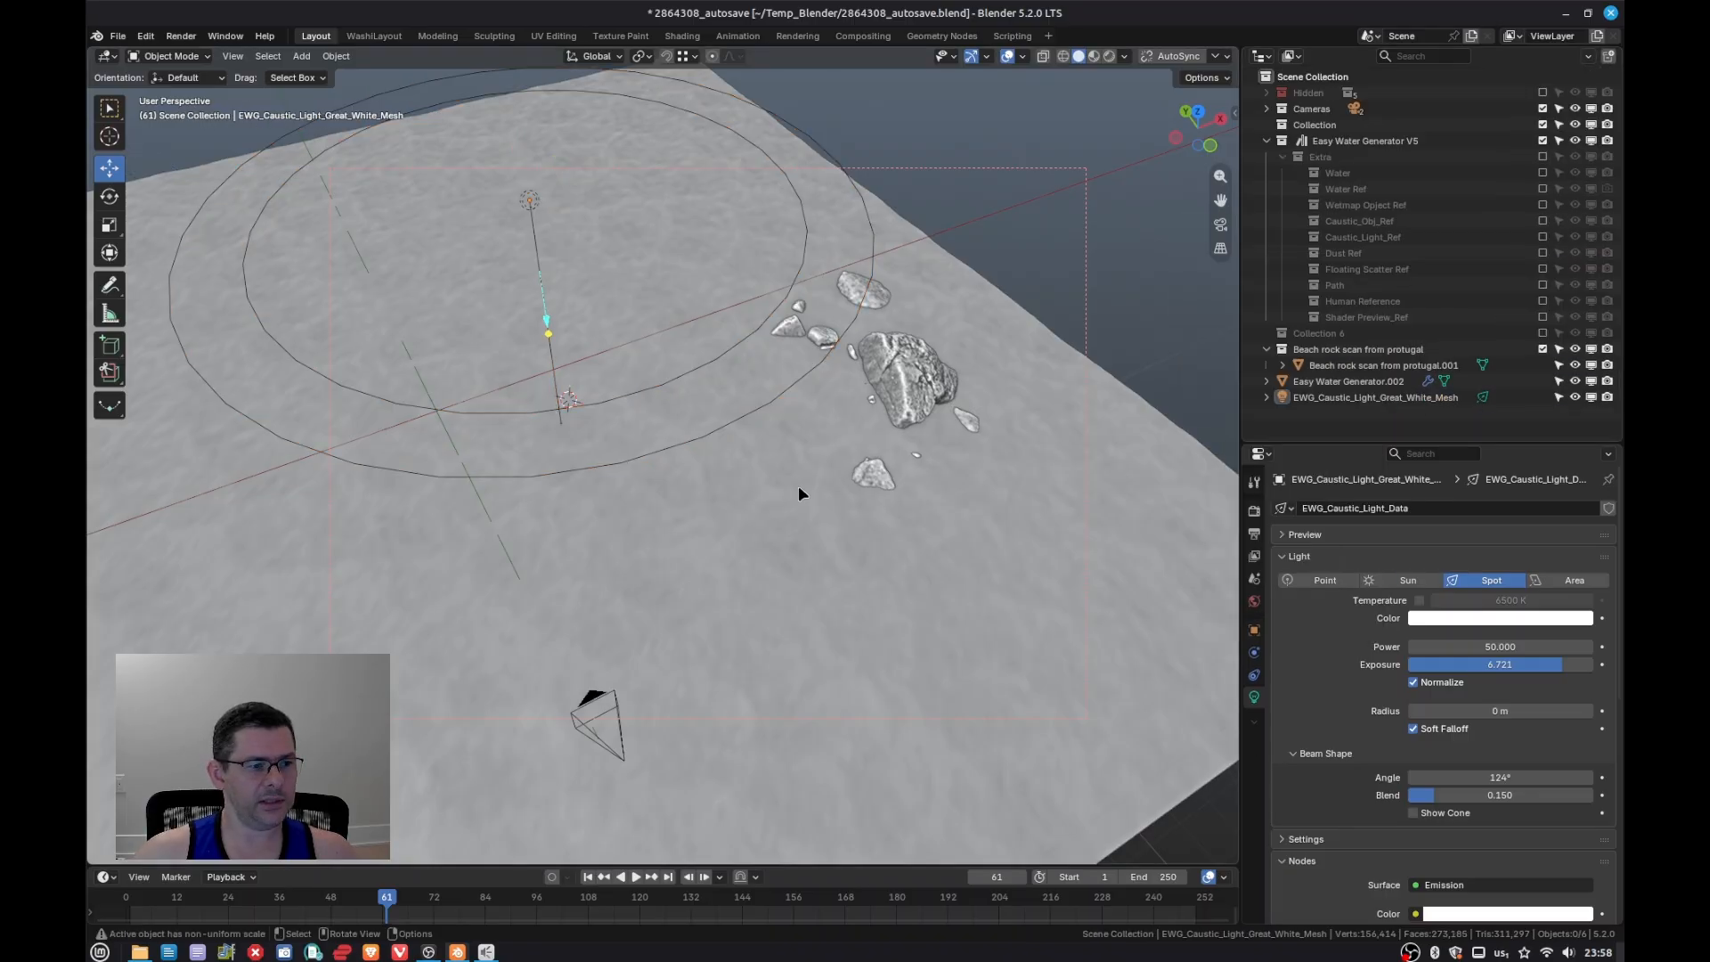
Step: Delete the leftover caustic spot light and return the viewport to rendered shading
{"action": "middle_click_drag", "start_coordinate": [744, 490], "coordinate": [757, 413]}
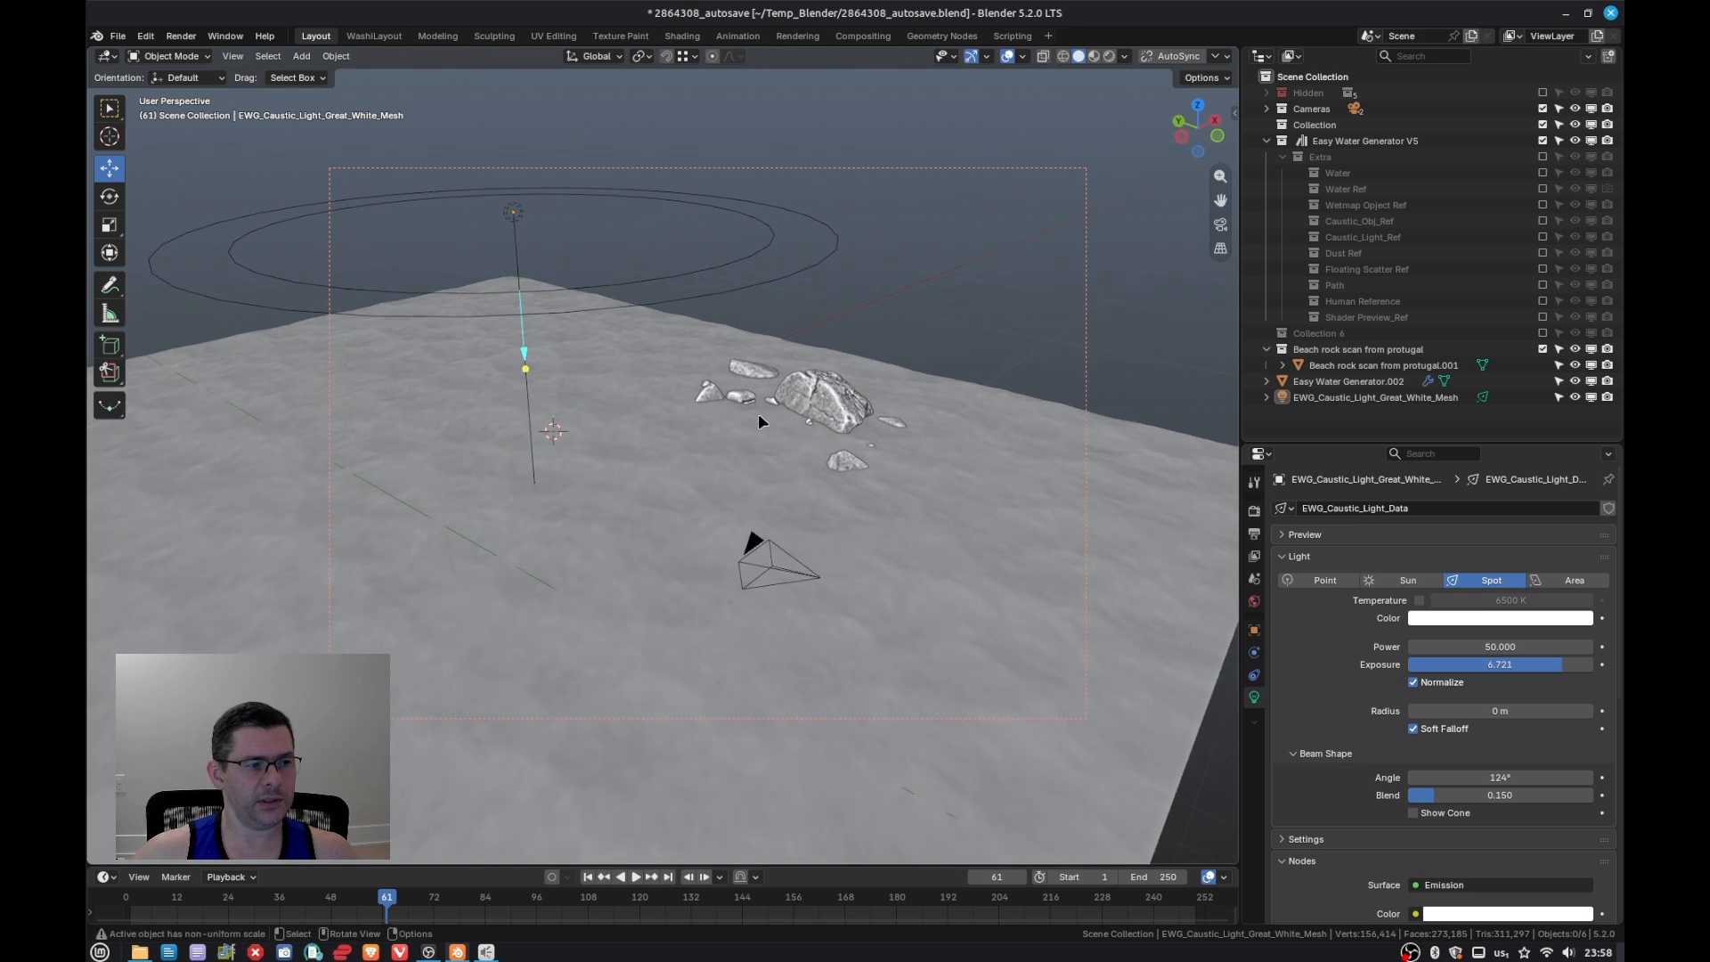
{"action": "left_click", "coordinate": [786, 227]}
{"action": "key", "text": "Delete"}
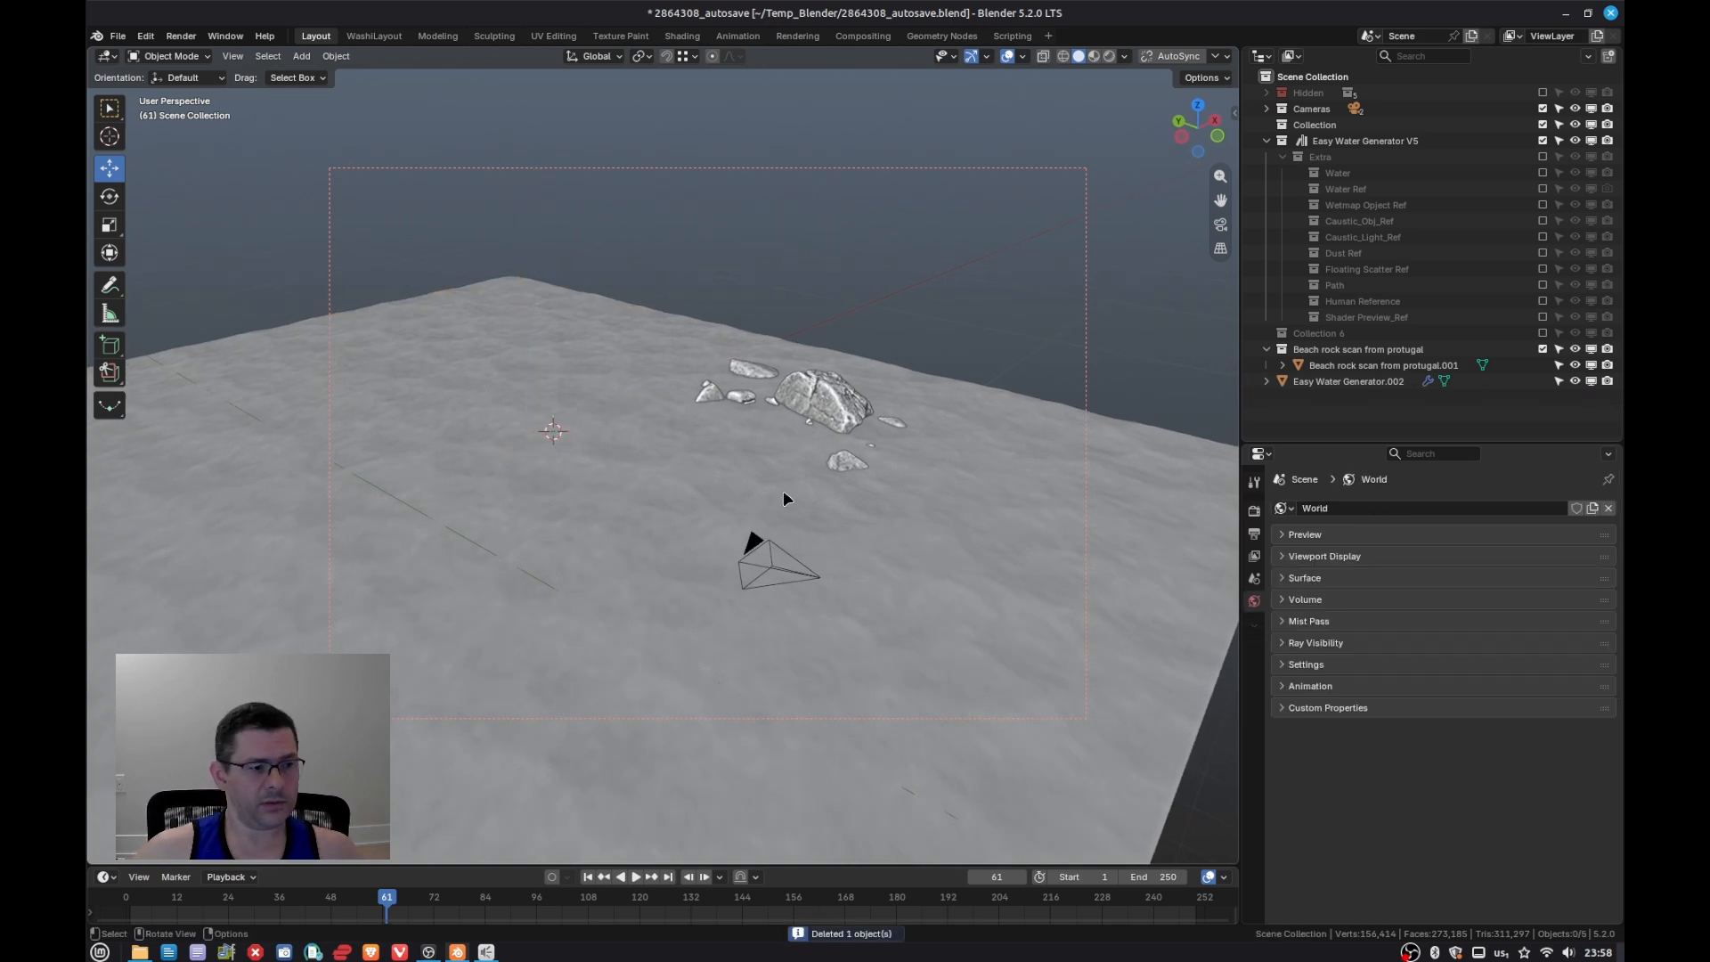
{"action": "key", "text": "z"}
{"action": "left_click", "coordinate": [802, 427]}
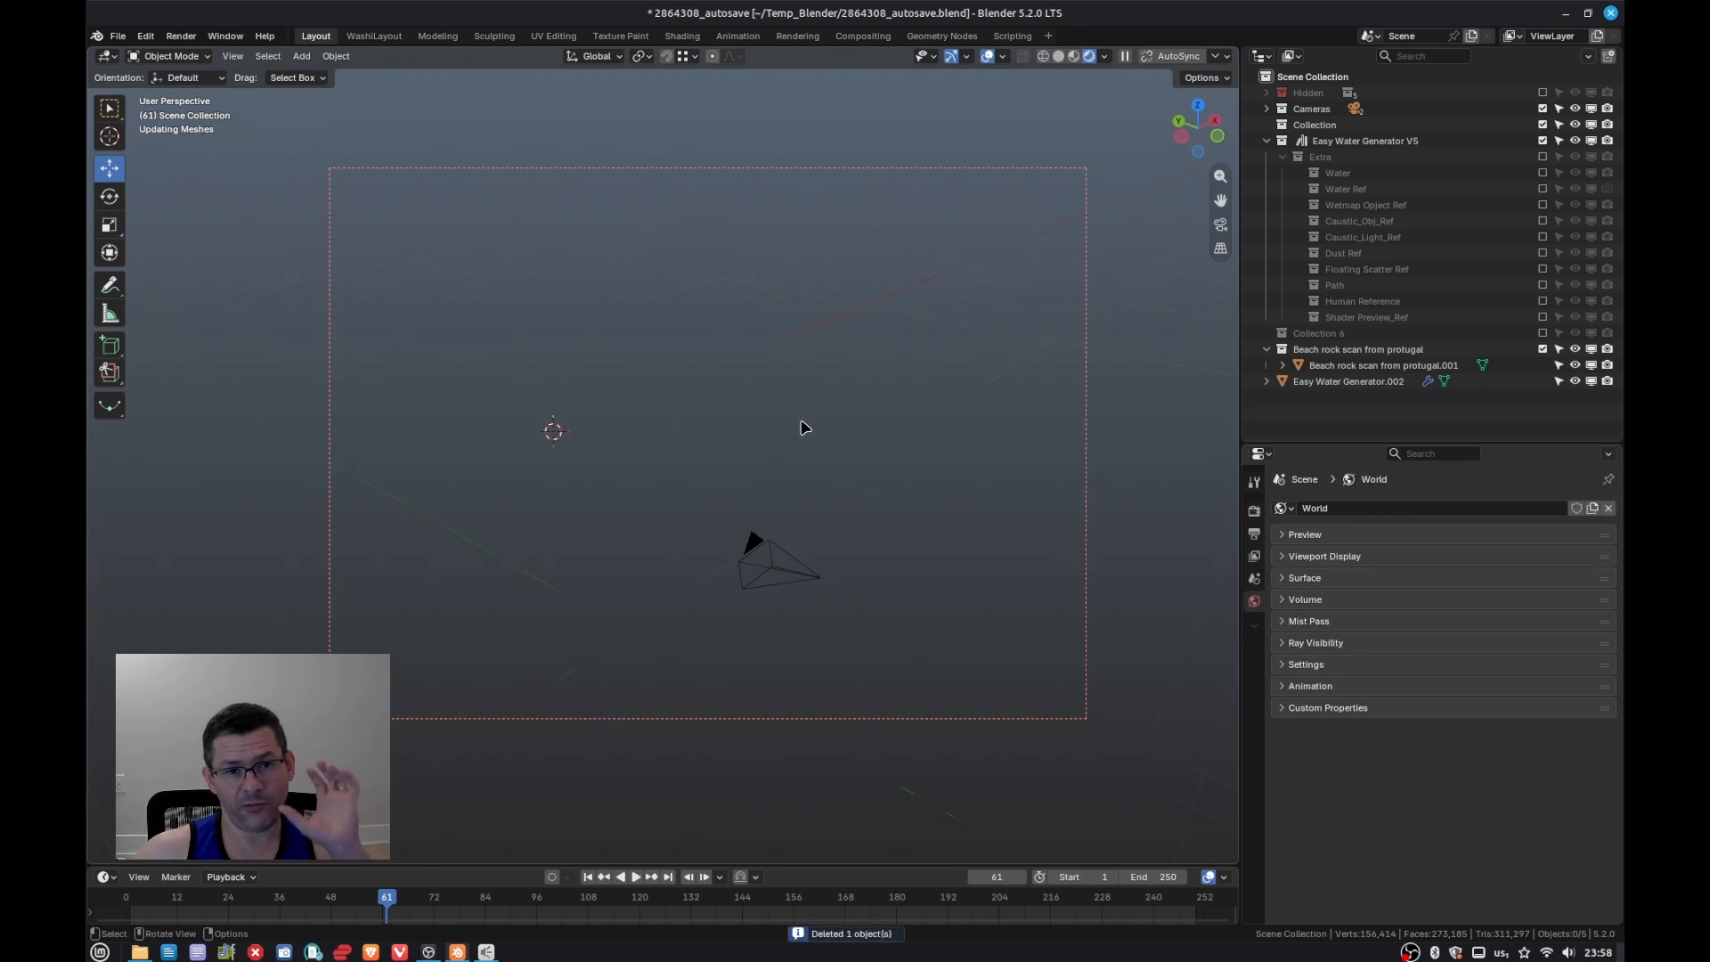
Step: Select the beach rock scan and add the Easy Water Generator V5 caustic texture to it
{"action": "middle_click_drag", "start_coordinate": [921, 409], "coordinate": [808, 413]}
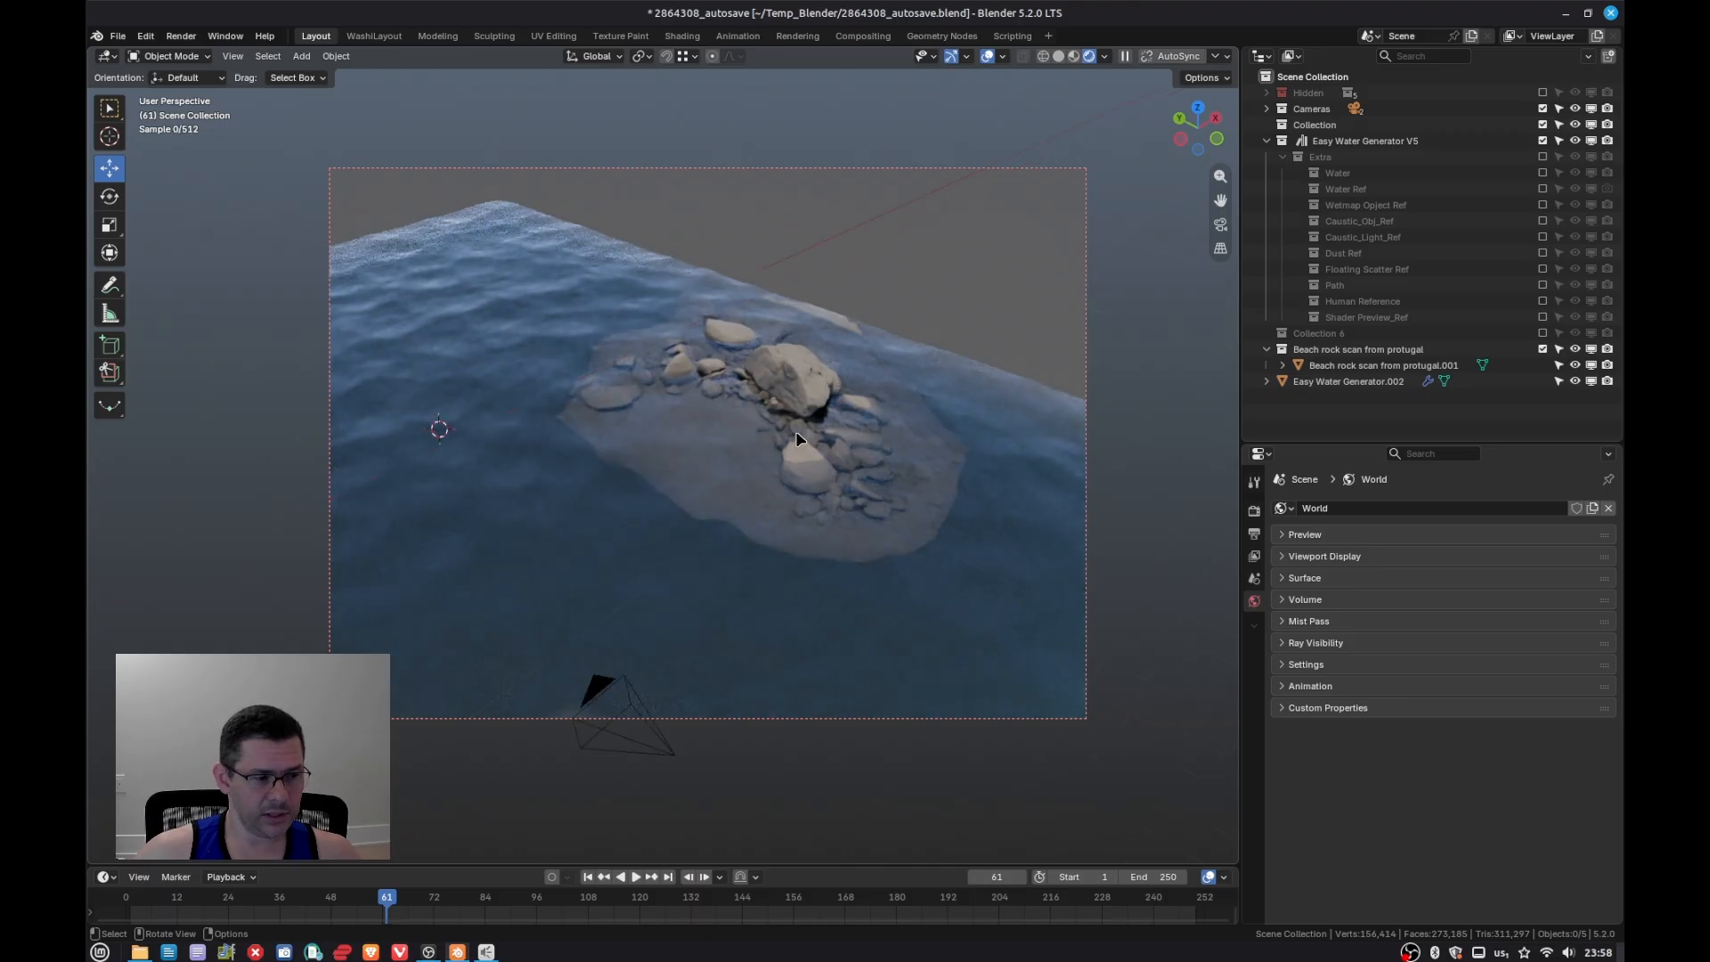
{"action": "scroll", "coordinate": [809, 412], "scroll_direction": "up", "scroll_amount": 4}
{"action": "left_click", "coordinate": [805, 356]}
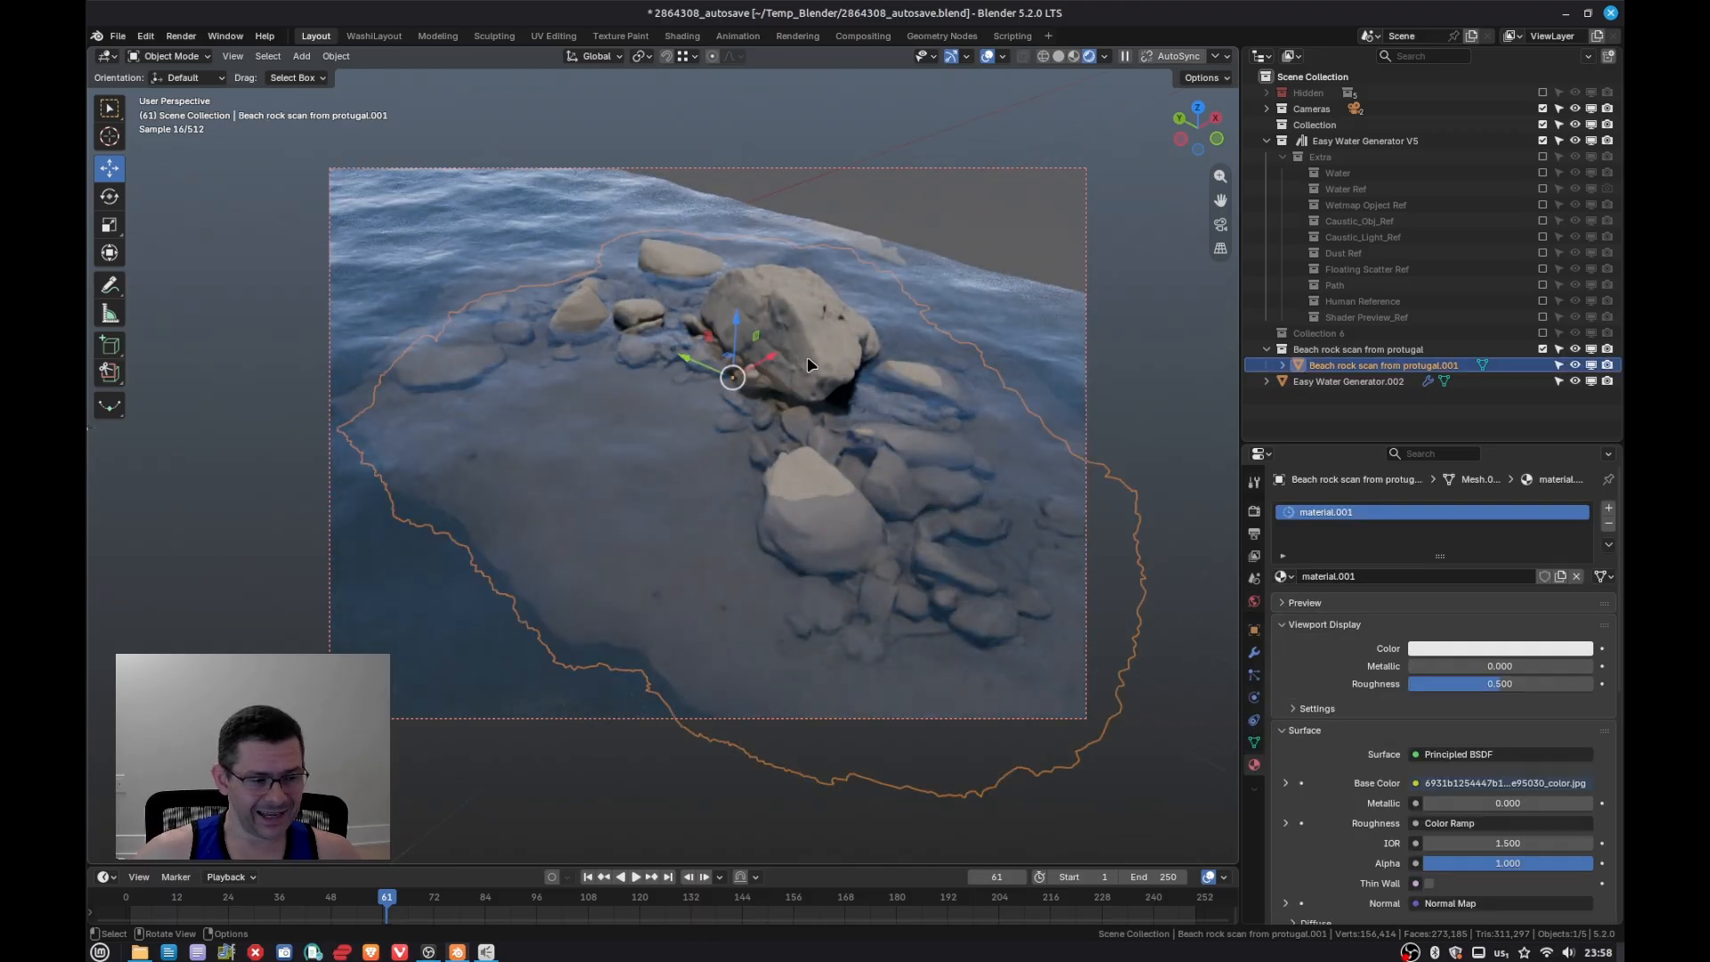
{"action": "middle_click_drag", "start_coordinate": [749, 553], "coordinate": [696, 374]}
{"action": "right_click", "coordinate": [695, 378]}
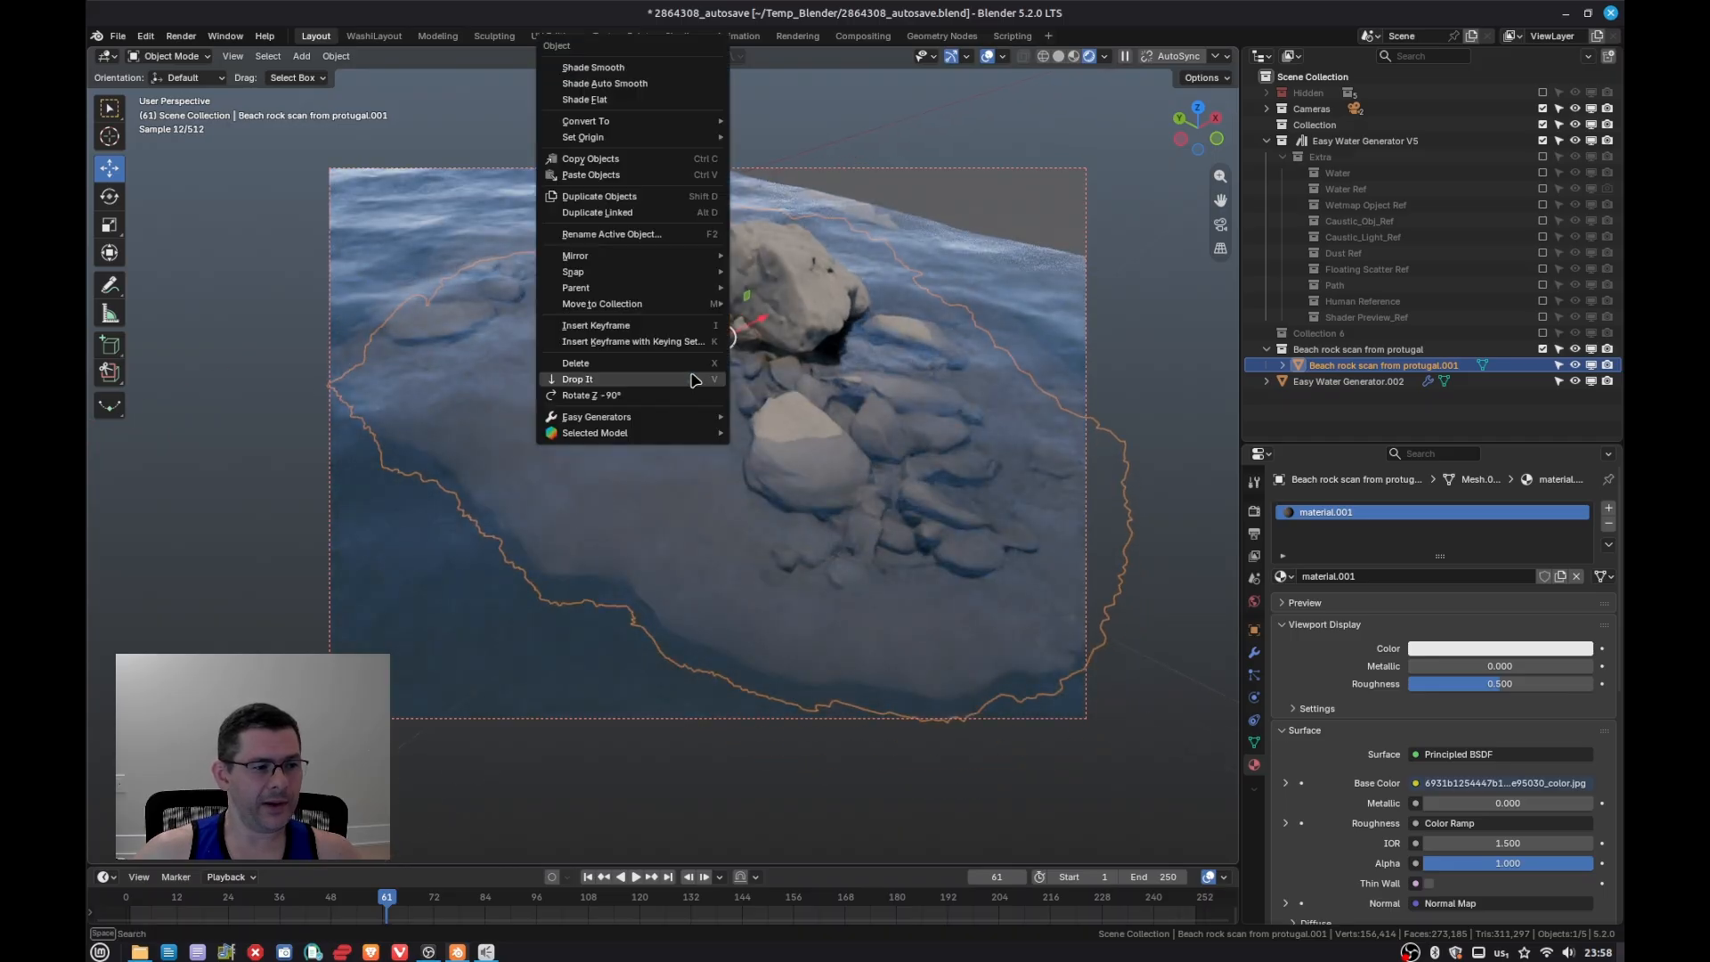
{"action": "mouse_move", "coordinate": [693, 420]}
{"action": "mouse_move", "coordinate": [796, 418]}
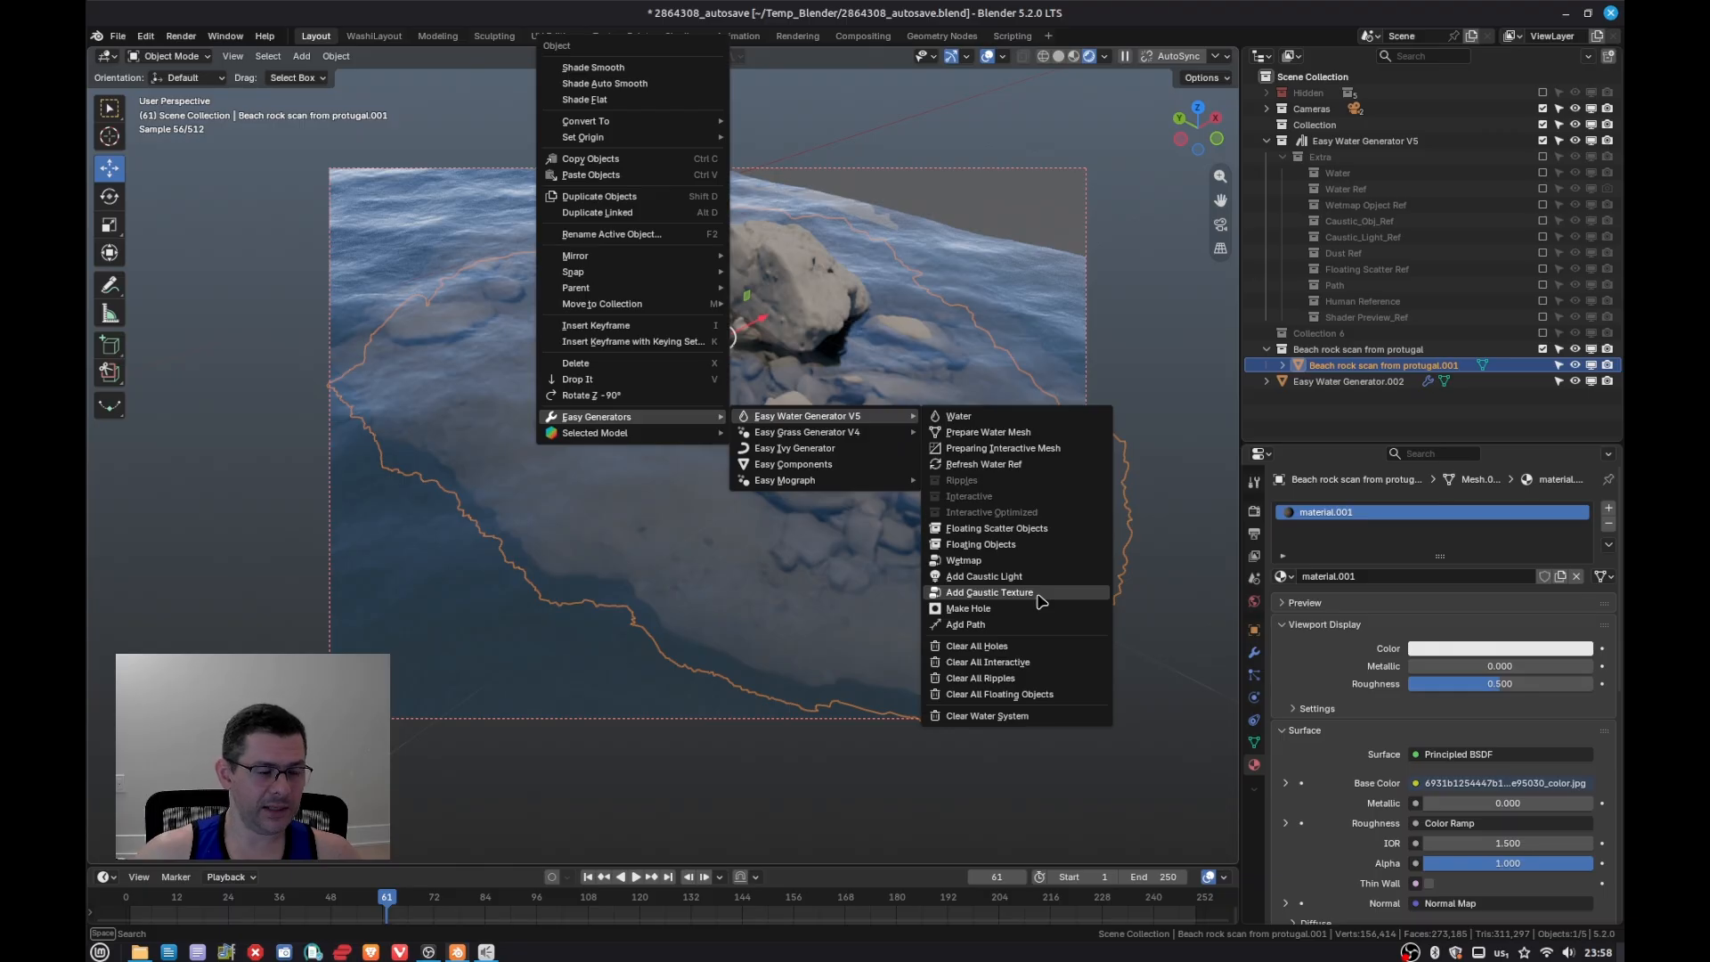
{"action": "left_click", "coordinate": [989, 592]}
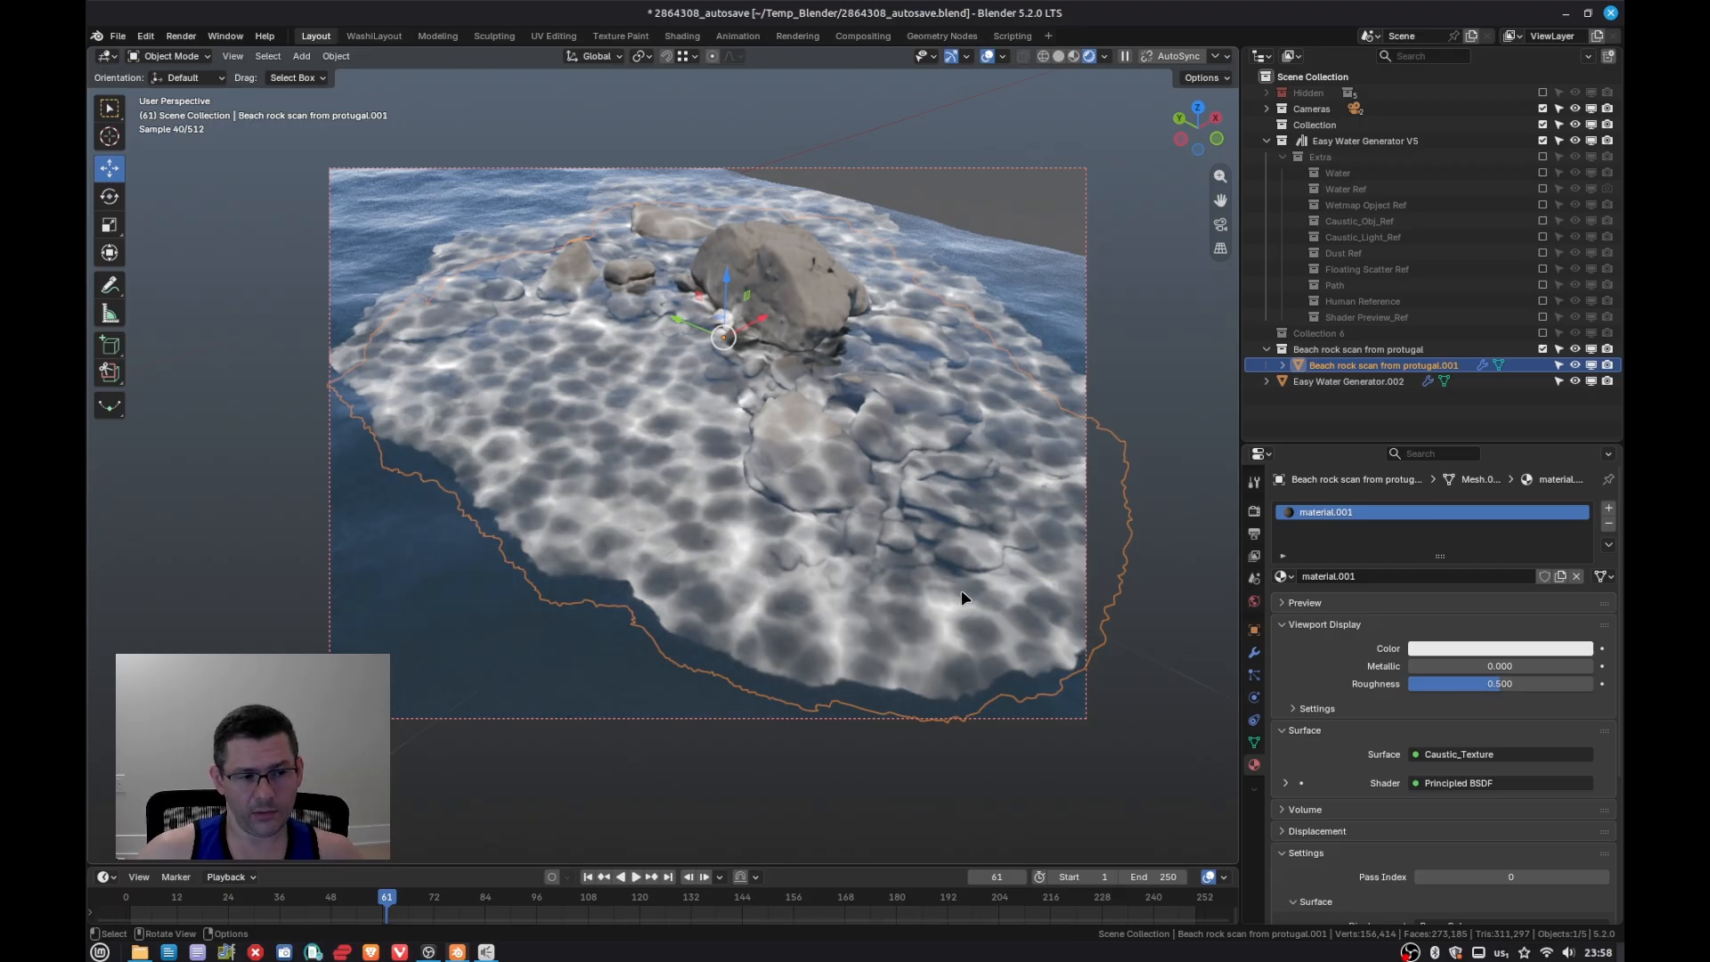
Step: Play the animation briefly to preview the moving caustic texture on the rocks
{"action": "middle_click_drag", "start_coordinate": [965, 599], "coordinate": [824, 539]}
{"action": "key", "text": "space"}
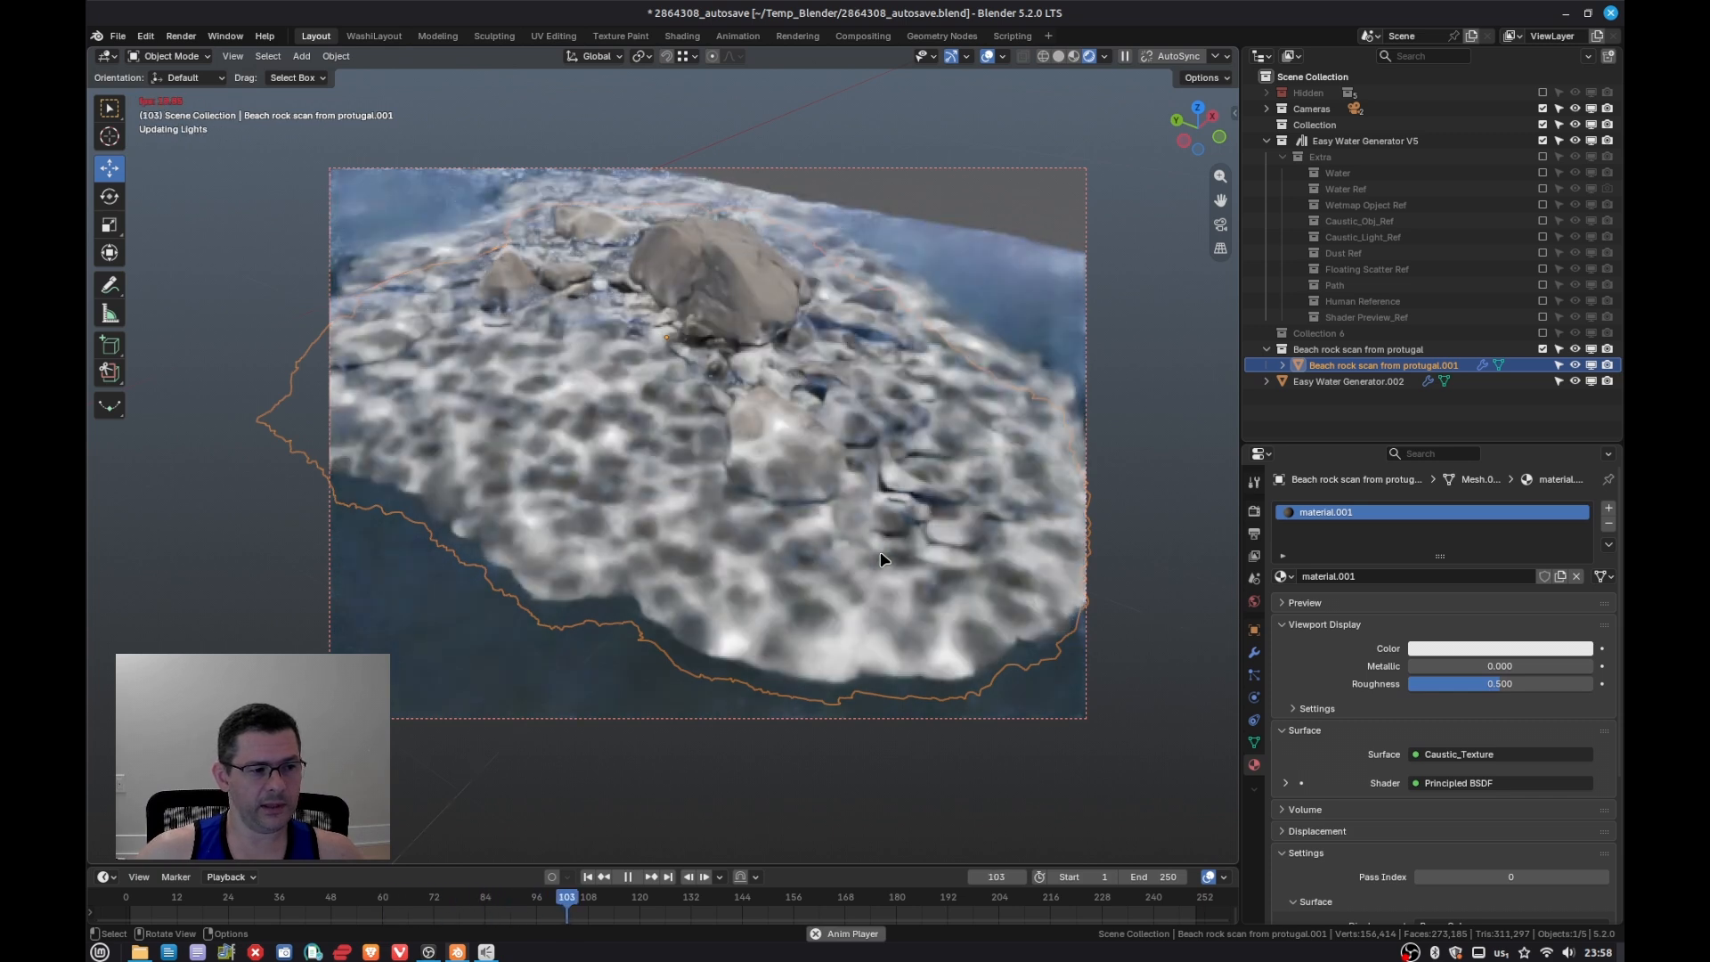
{"action": "key", "text": "space"}
Step: Lower Caustic Move on Z to -1.140 in the rock scan's Caustics Control modifier
{"action": "middle_click_drag", "start_coordinate": [880, 560], "coordinate": [1198, 626]}
{"action": "left_click", "coordinate": [1254, 652]}
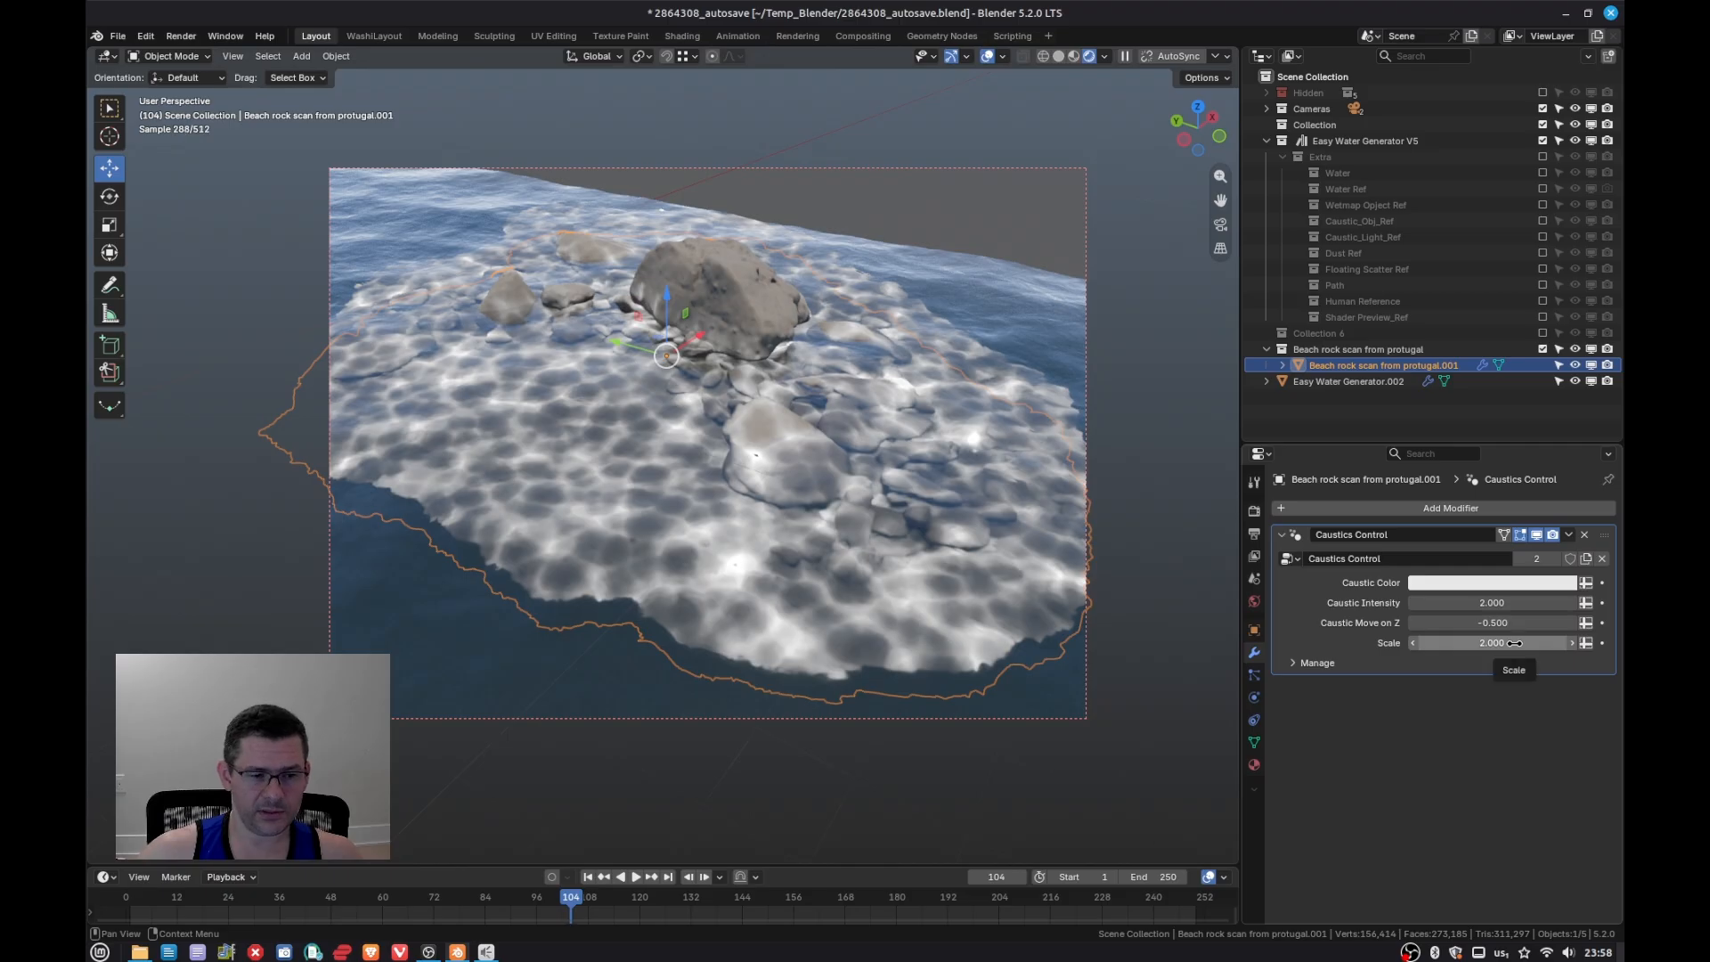
{"action": "middle_click_drag", "start_coordinate": [741, 463], "coordinate": [847, 455]}
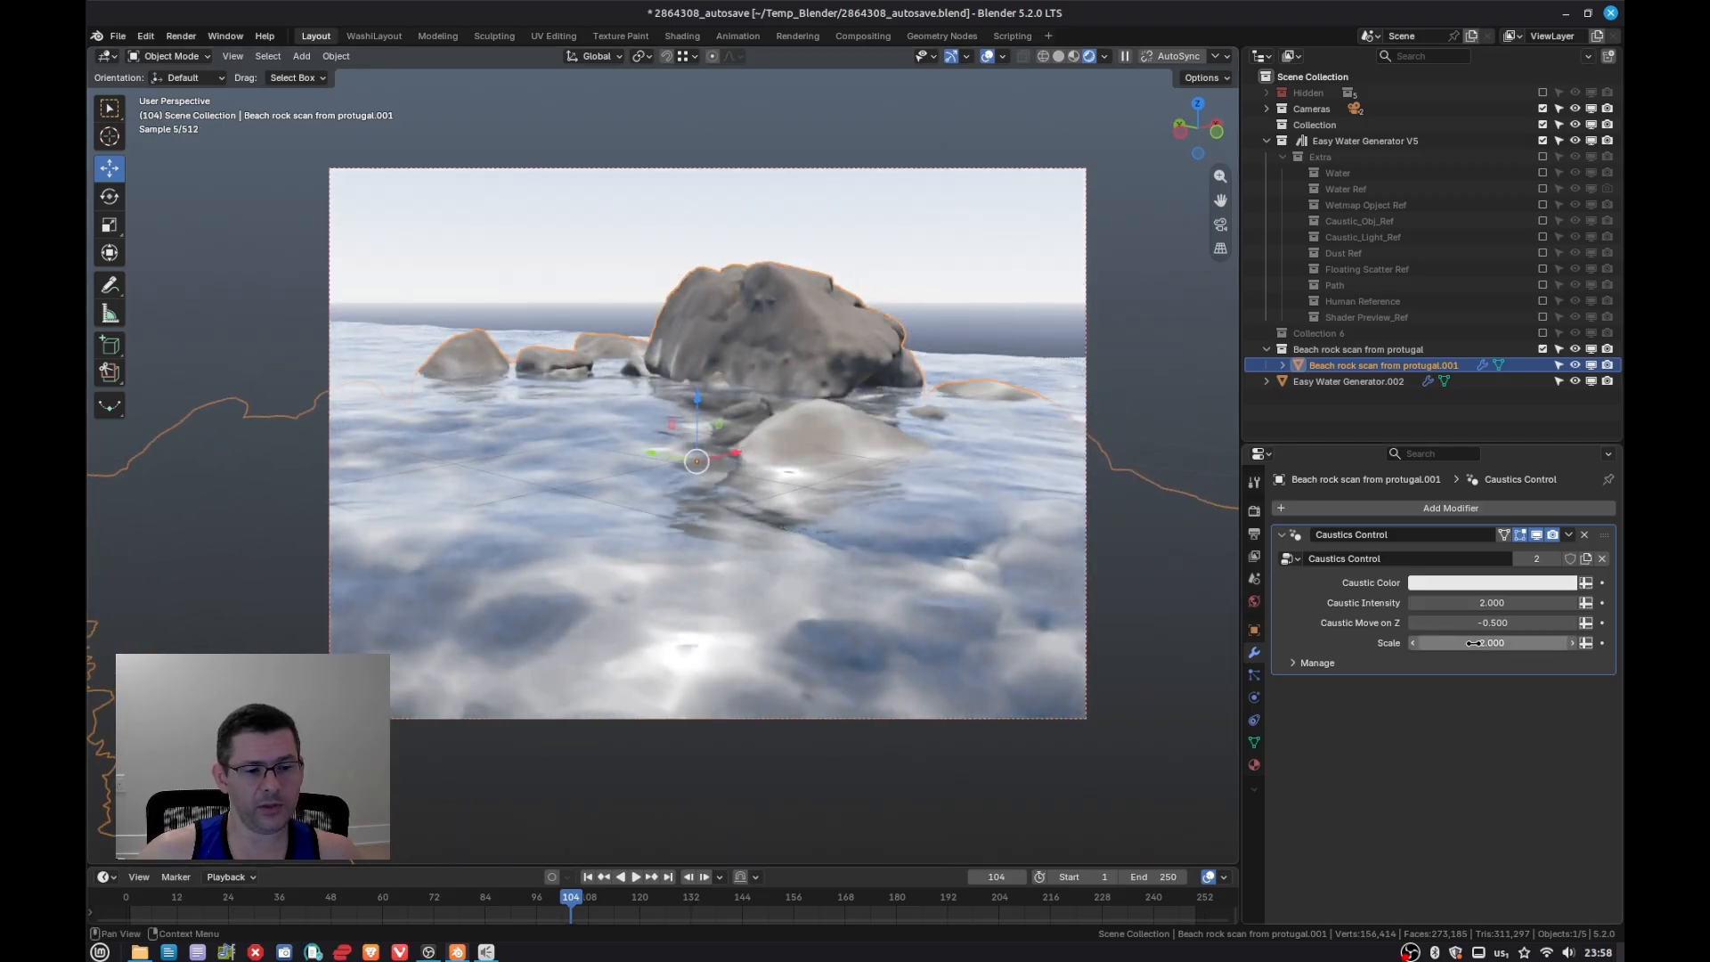
{"action": "left_click_drag", "start_coordinate": [1505, 623], "coordinate": [1441, 622]}
{"action": "middle_click_drag", "start_coordinate": [798, 529], "coordinate": [940, 567]}
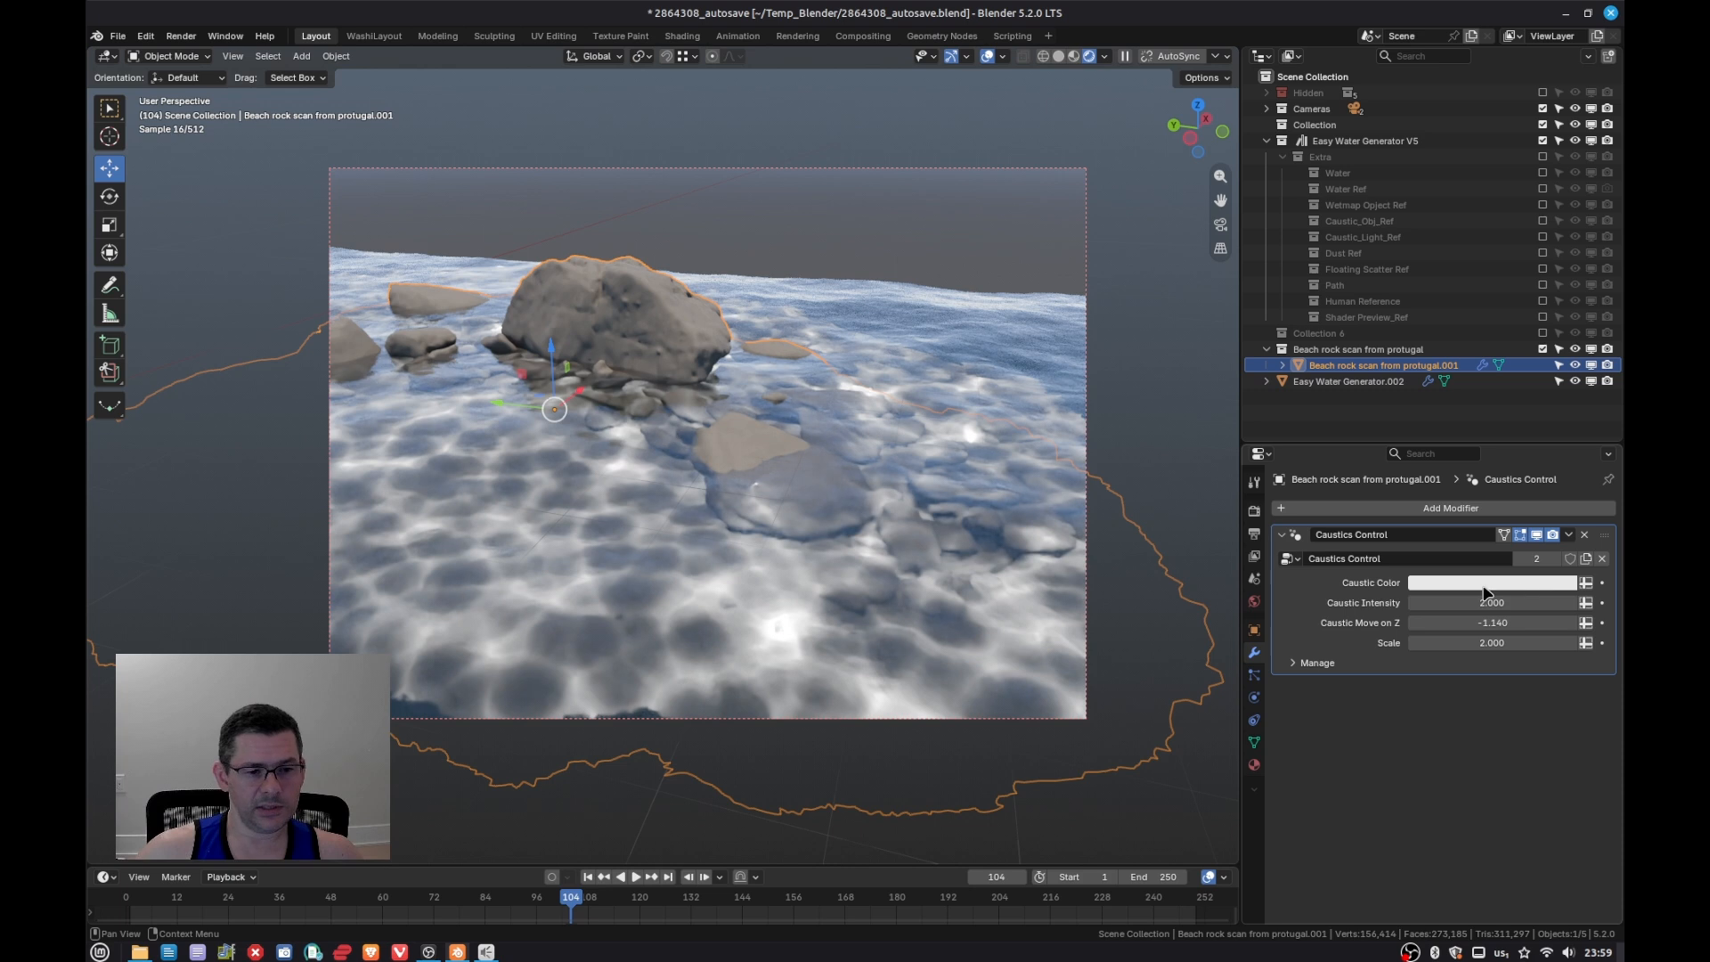
Step: Reduce the rock scan's Caustic Intensity to 1.290 and check the caustics from above the water
{"action": "left_click_drag", "start_coordinate": [1490, 603], "coordinate": [1443, 603]}
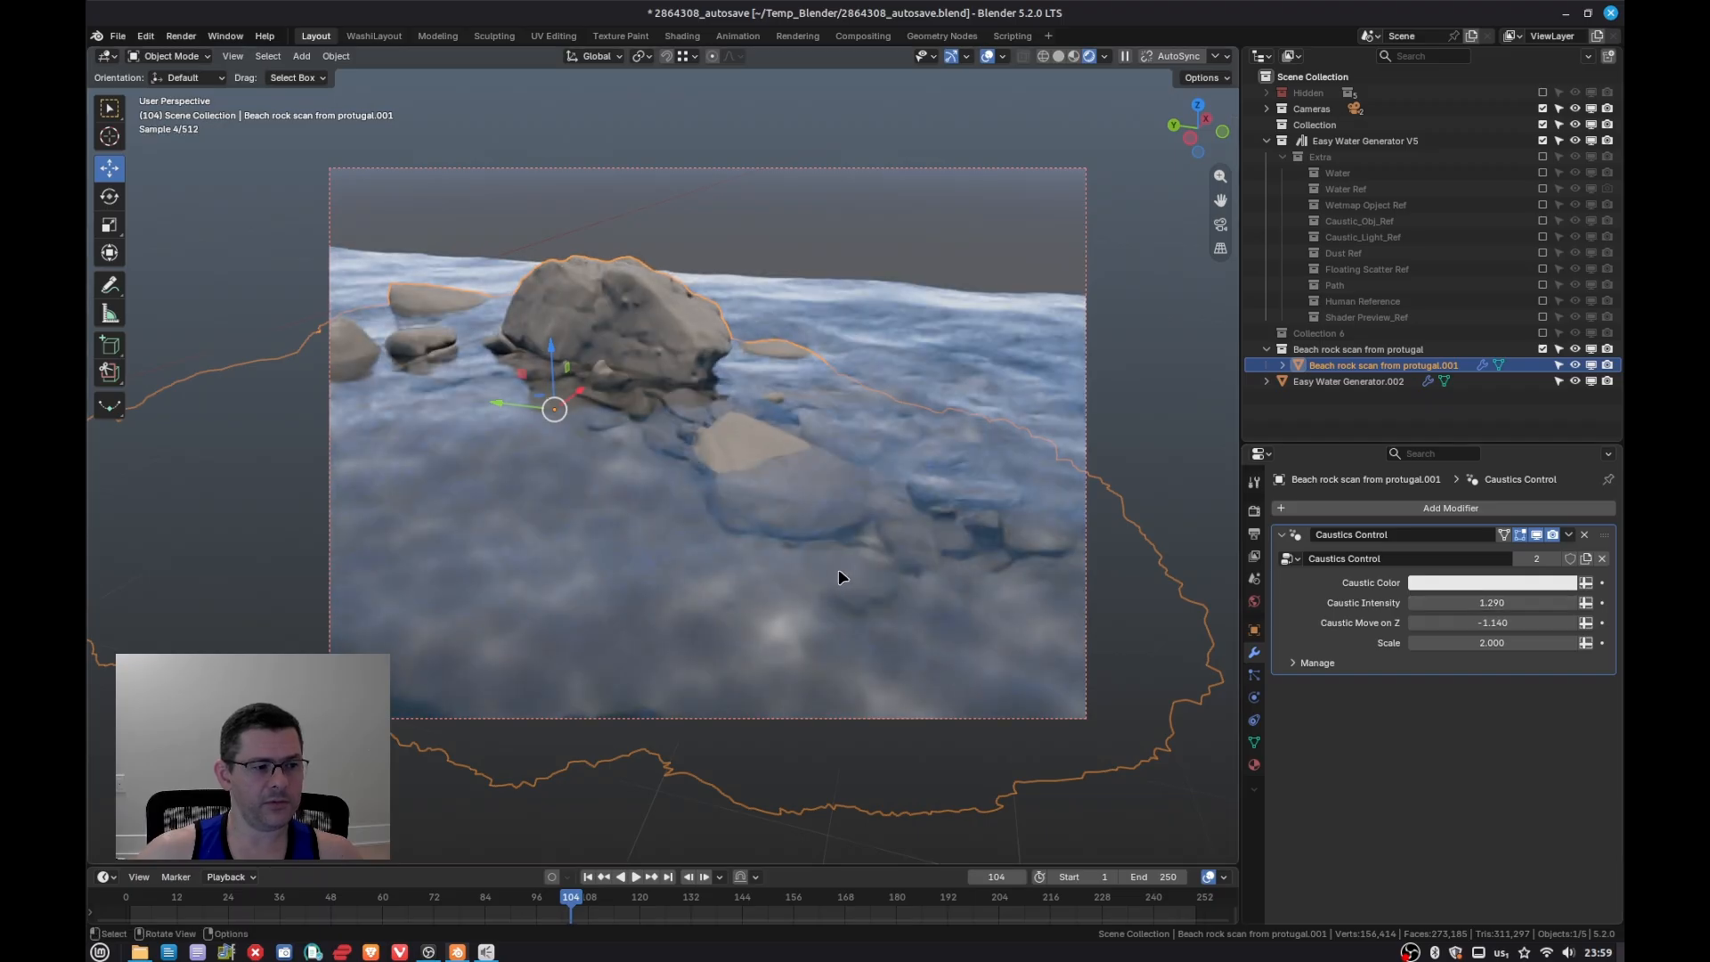
{"action": "middle_click_drag", "start_coordinate": [837, 441], "coordinate": [671, 514]}
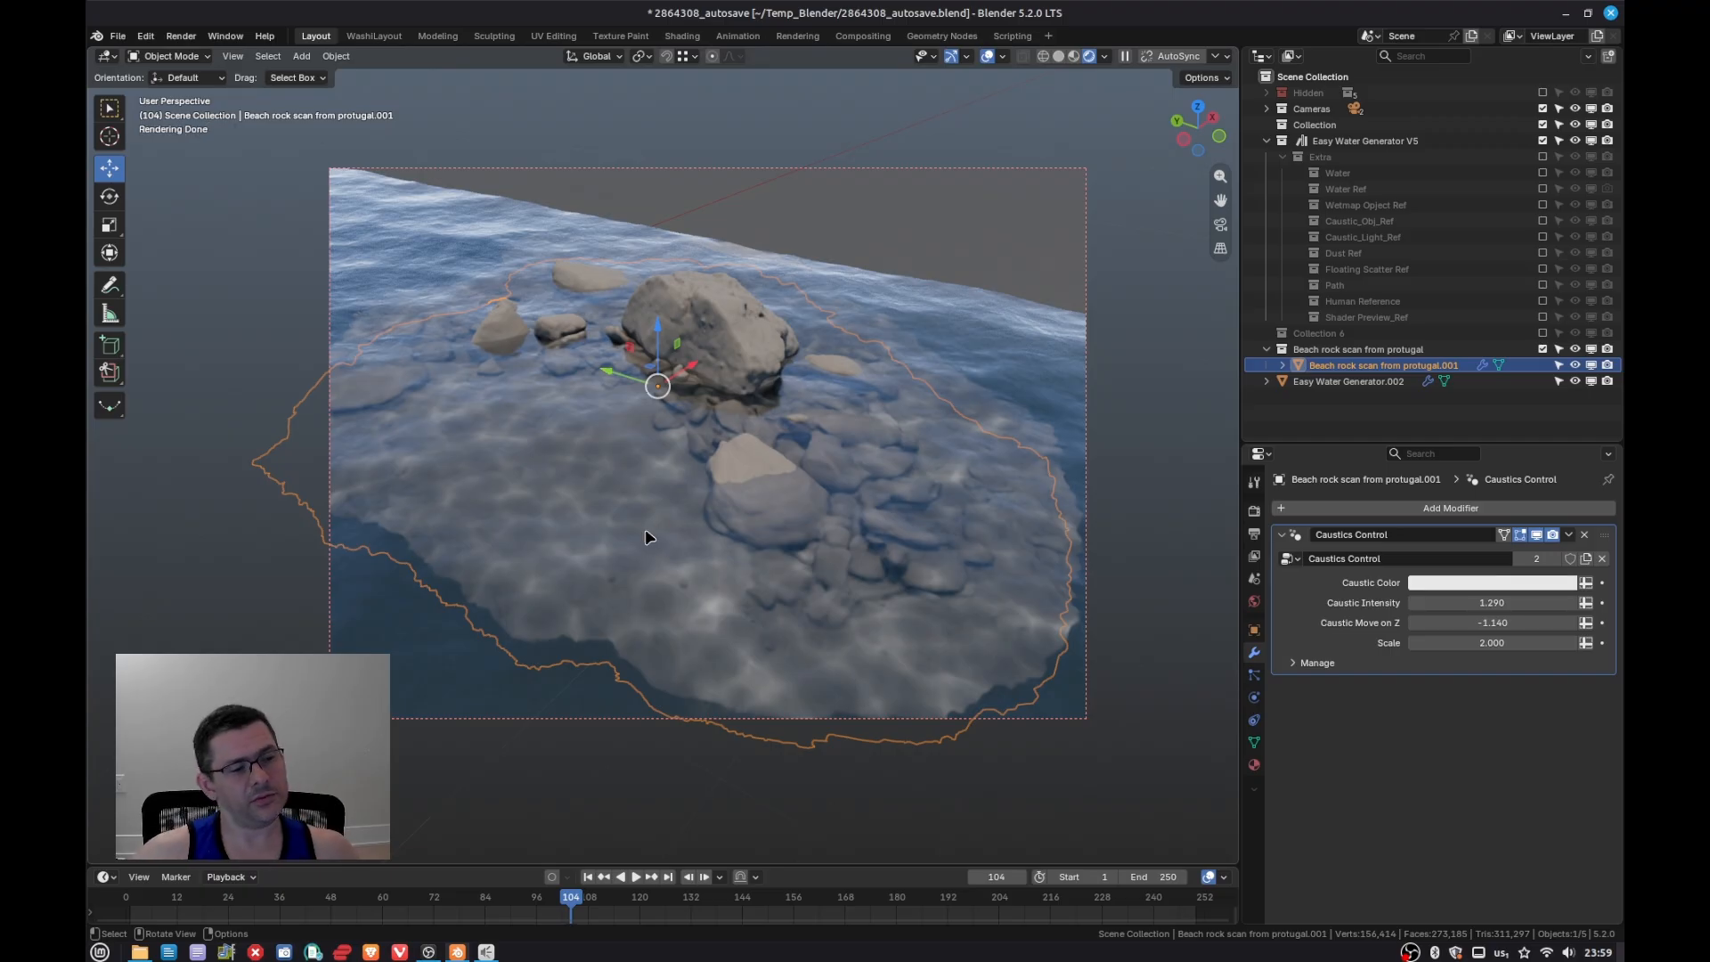
{"action": "middle_click_drag", "start_coordinate": [645, 528], "coordinate": [725, 559], "text": "shift"}
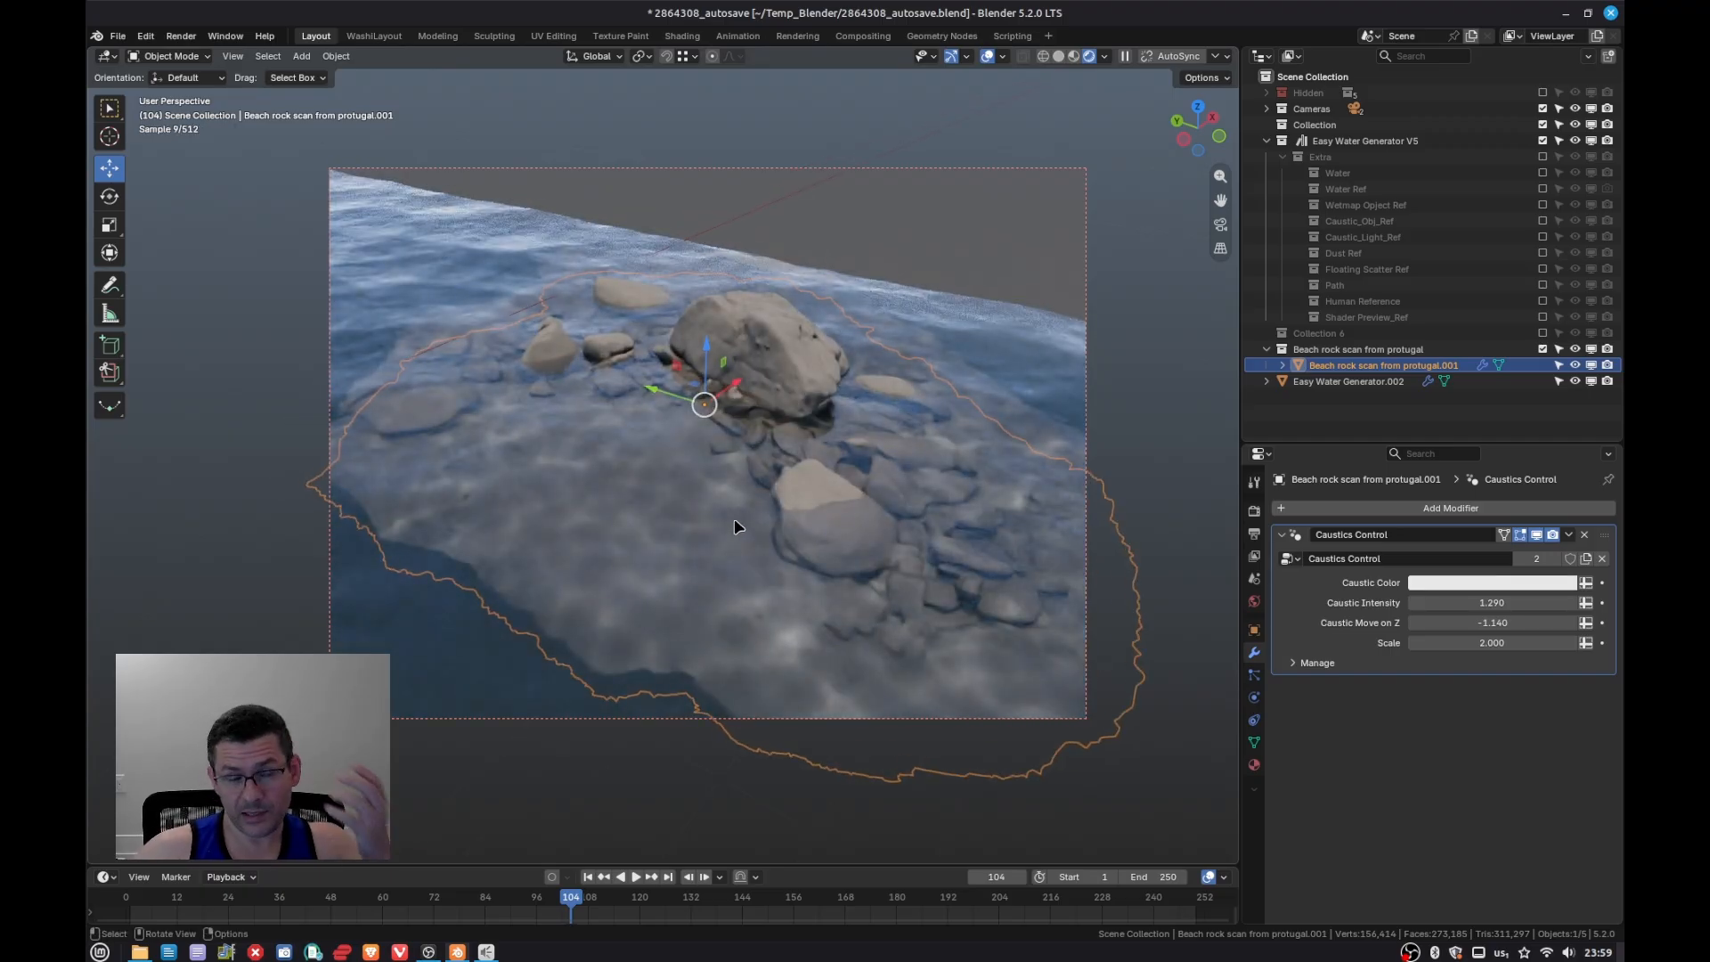
Step: Add an Easy Water Generator V5 wetmap to the beach rock scan and view the waterline up close
{"action": "right_click", "coordinate": [797, 358]}
{"action": "mouse_move", "coordinate": [788, 424]}
{"action": "mouse_move", "coordinate": [903, 421]}
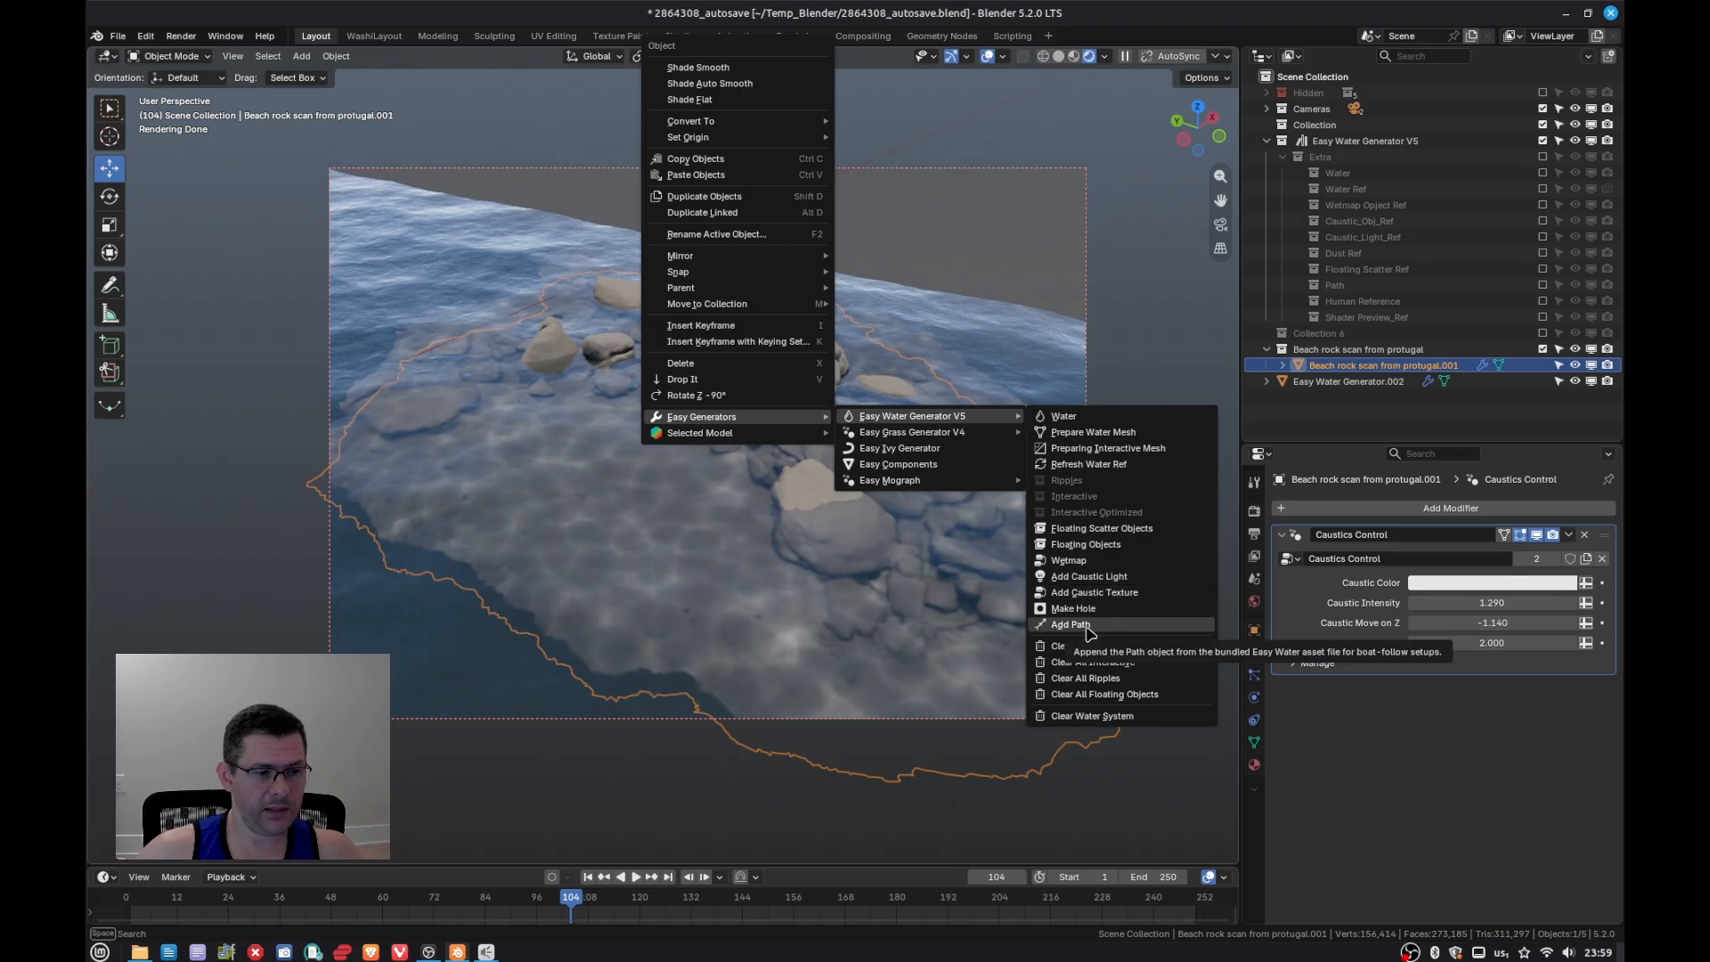
{"action": "left_click", "coordinate": [1087, 566]}
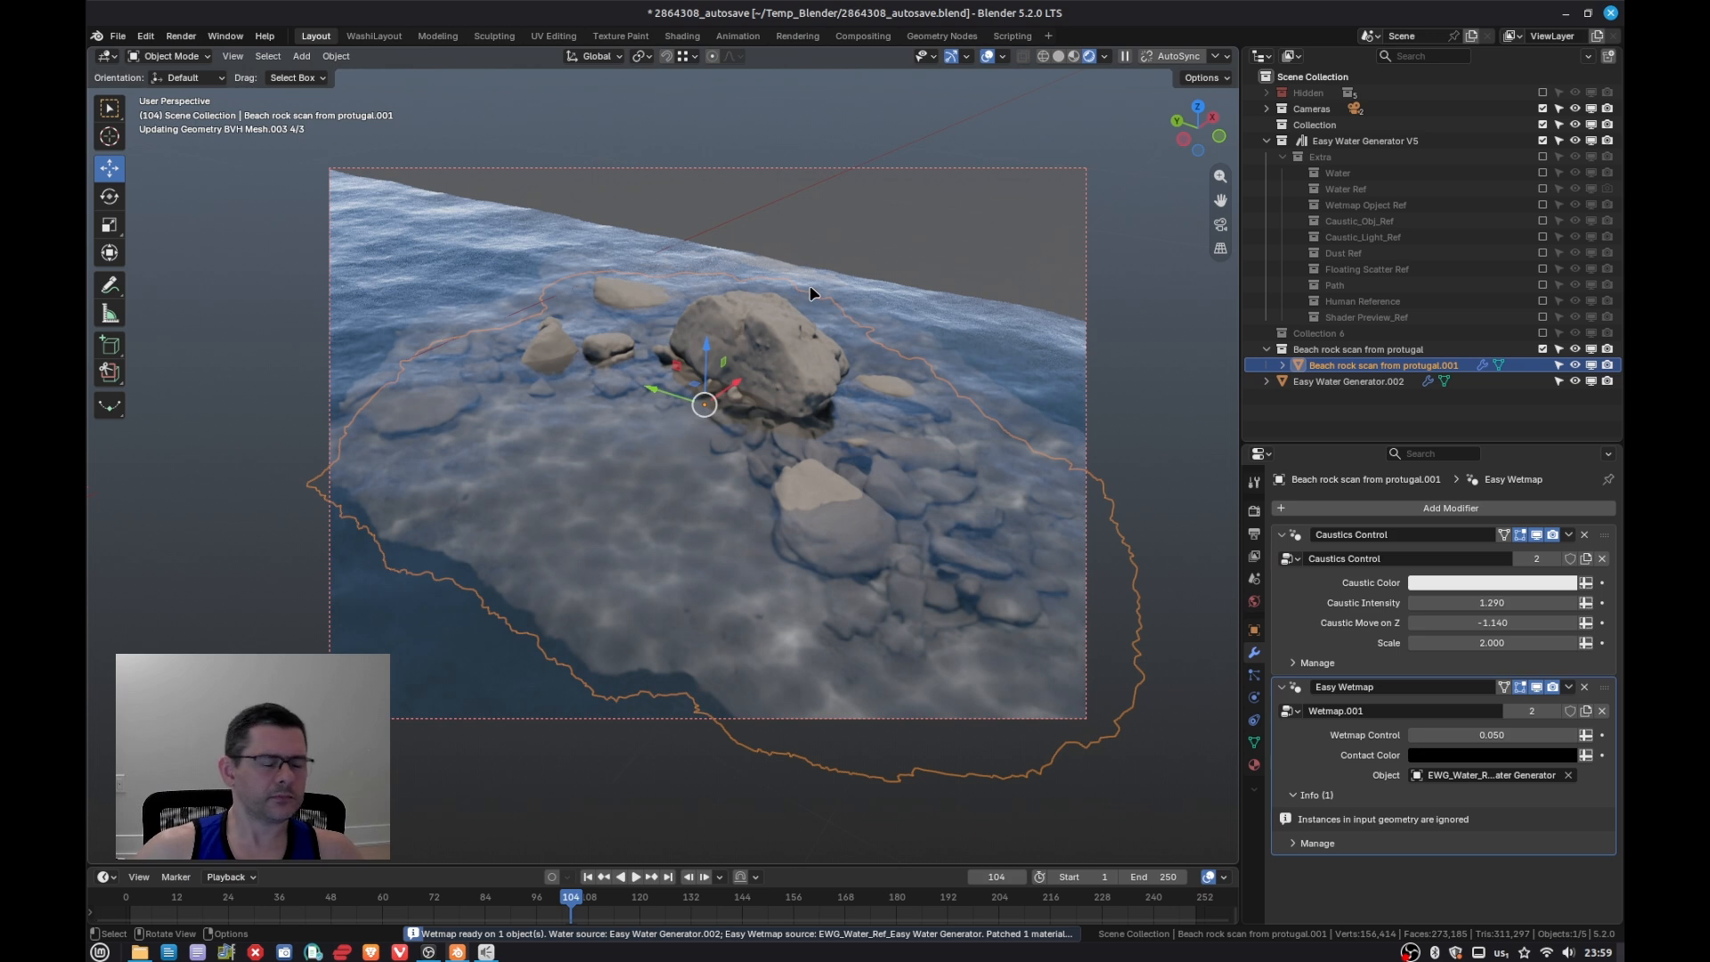
{"action": "middle_click_drag", "start_coordinate": [789, 504], "coordinate": [887, 453]}
{"action": "scroll", "coordinate": [821, 482], "scroll_direction": "up", "scroll_amount": 5}
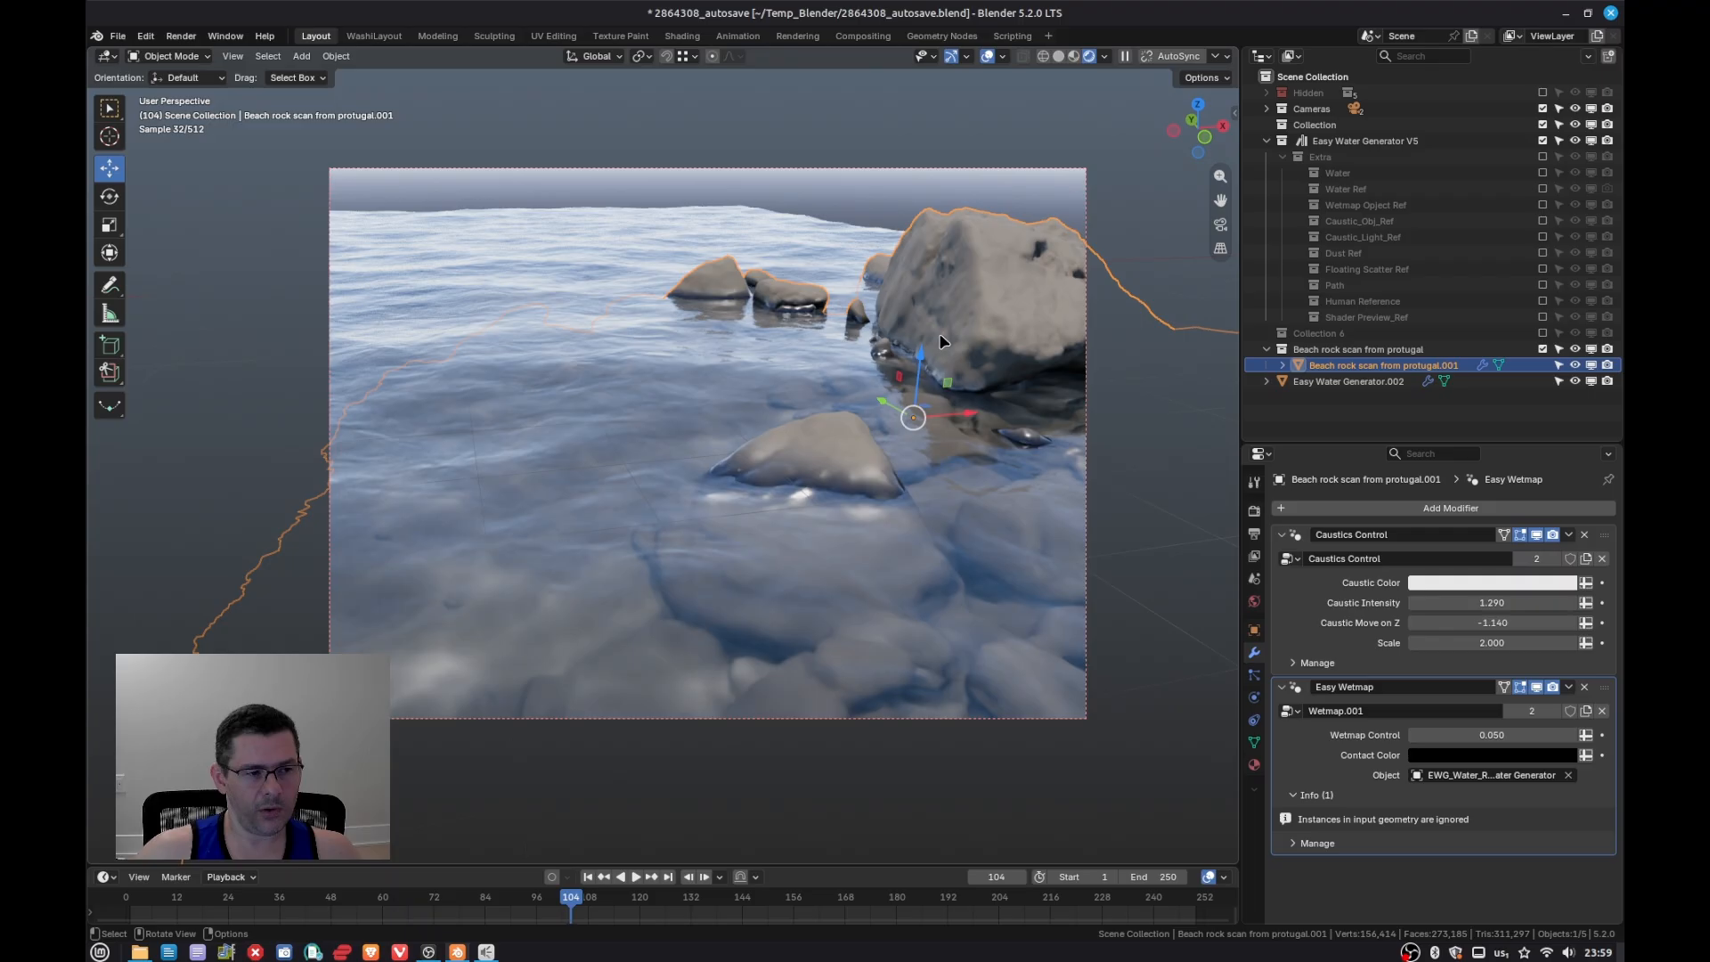
Step: Change the Easy Wetmap's Contact Color from black to a muted olive yellow with a value of about 0.424
{"action": "left_click", "coordinate": [1510, 755]}
{"action": "left_click_drag", "start_coordinate": [1565, 563], "coordinate": [1565, 548]}
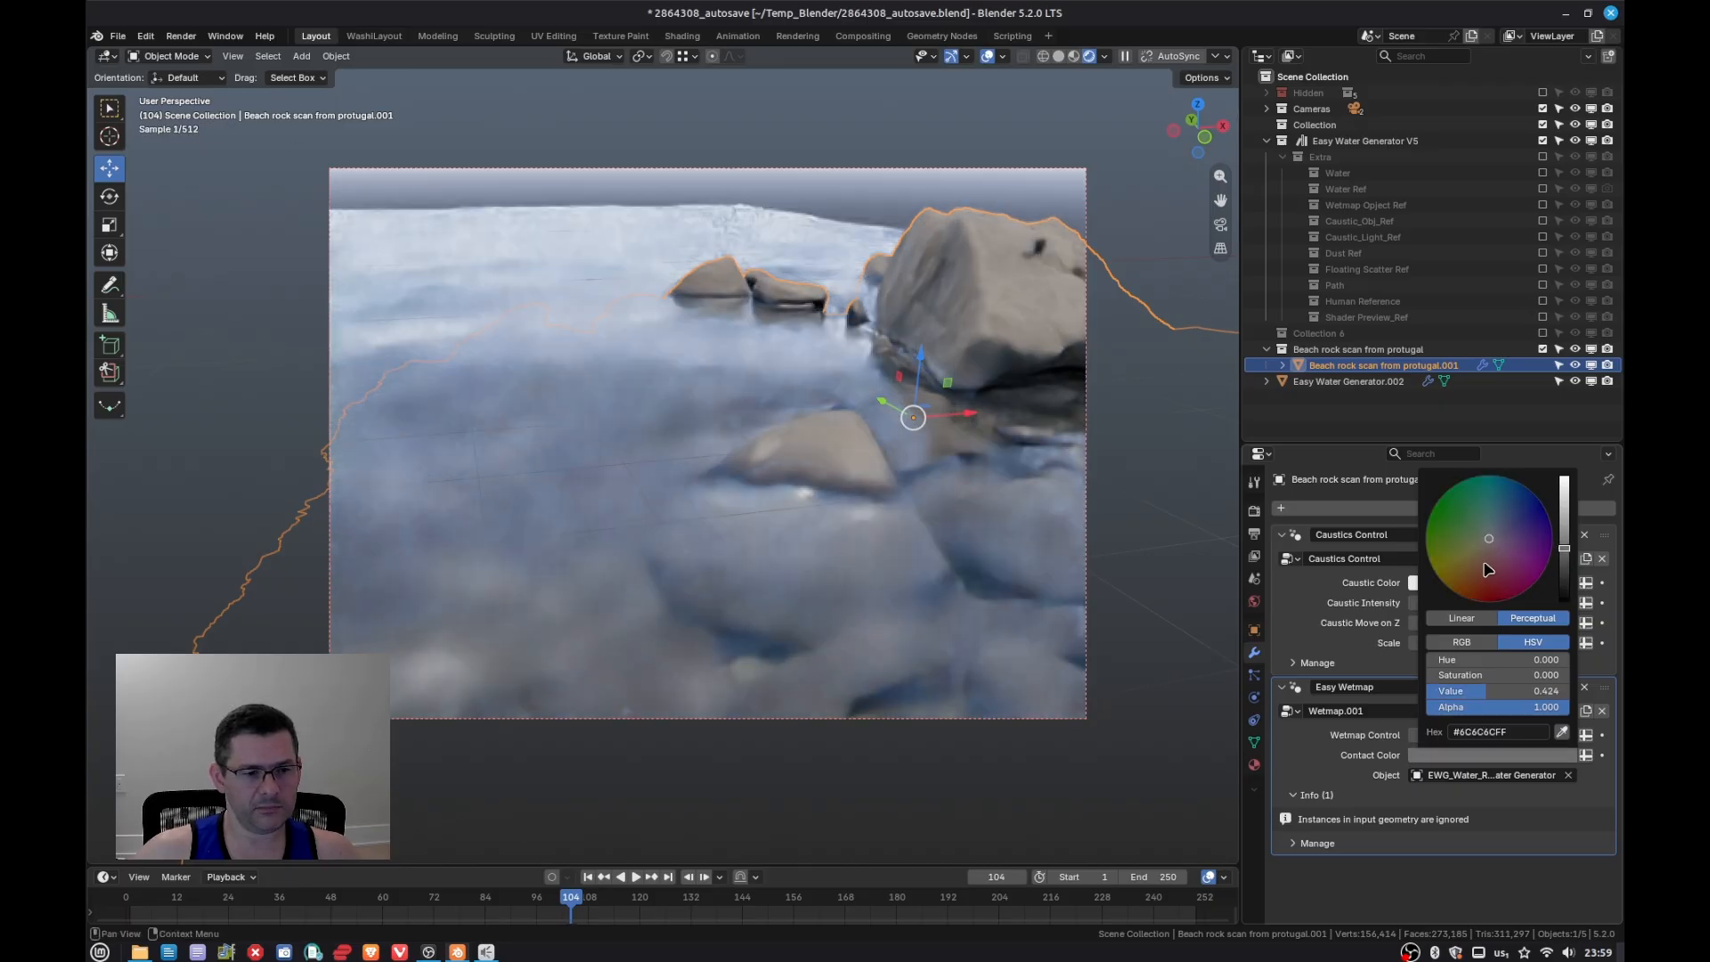
{"action": "left_click", "coordinate": [1464, 566]}
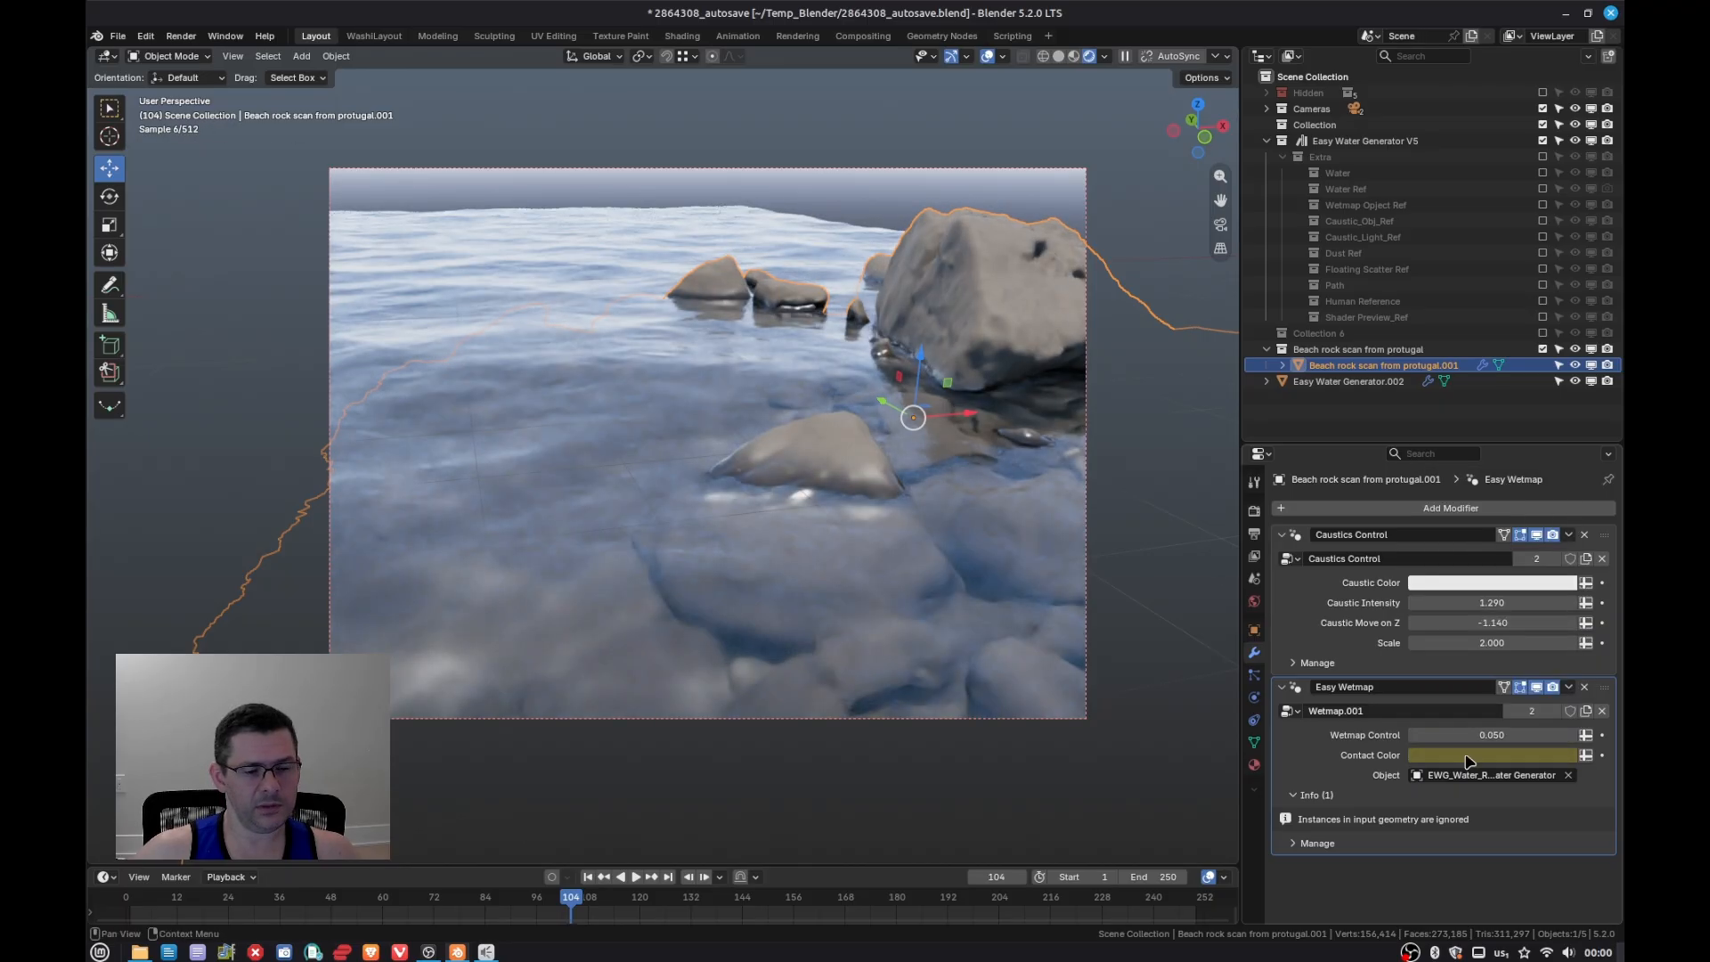
Step: Raise the Wetmap Control to 0.084, deselect the rock scan and inspect the wet edges around the rocks
{"action": "mouse_move", "coordinate": [1496, 734]}
{"action": "left_mouse_down"}
{"action": "mouse_move", "coordinate": [1545, 735]}
{"action": "mouse_move", "coordinate": [1503, 735]}
{"action": "left_mouse_up"}
{"action": "key", "text": "Escape"}
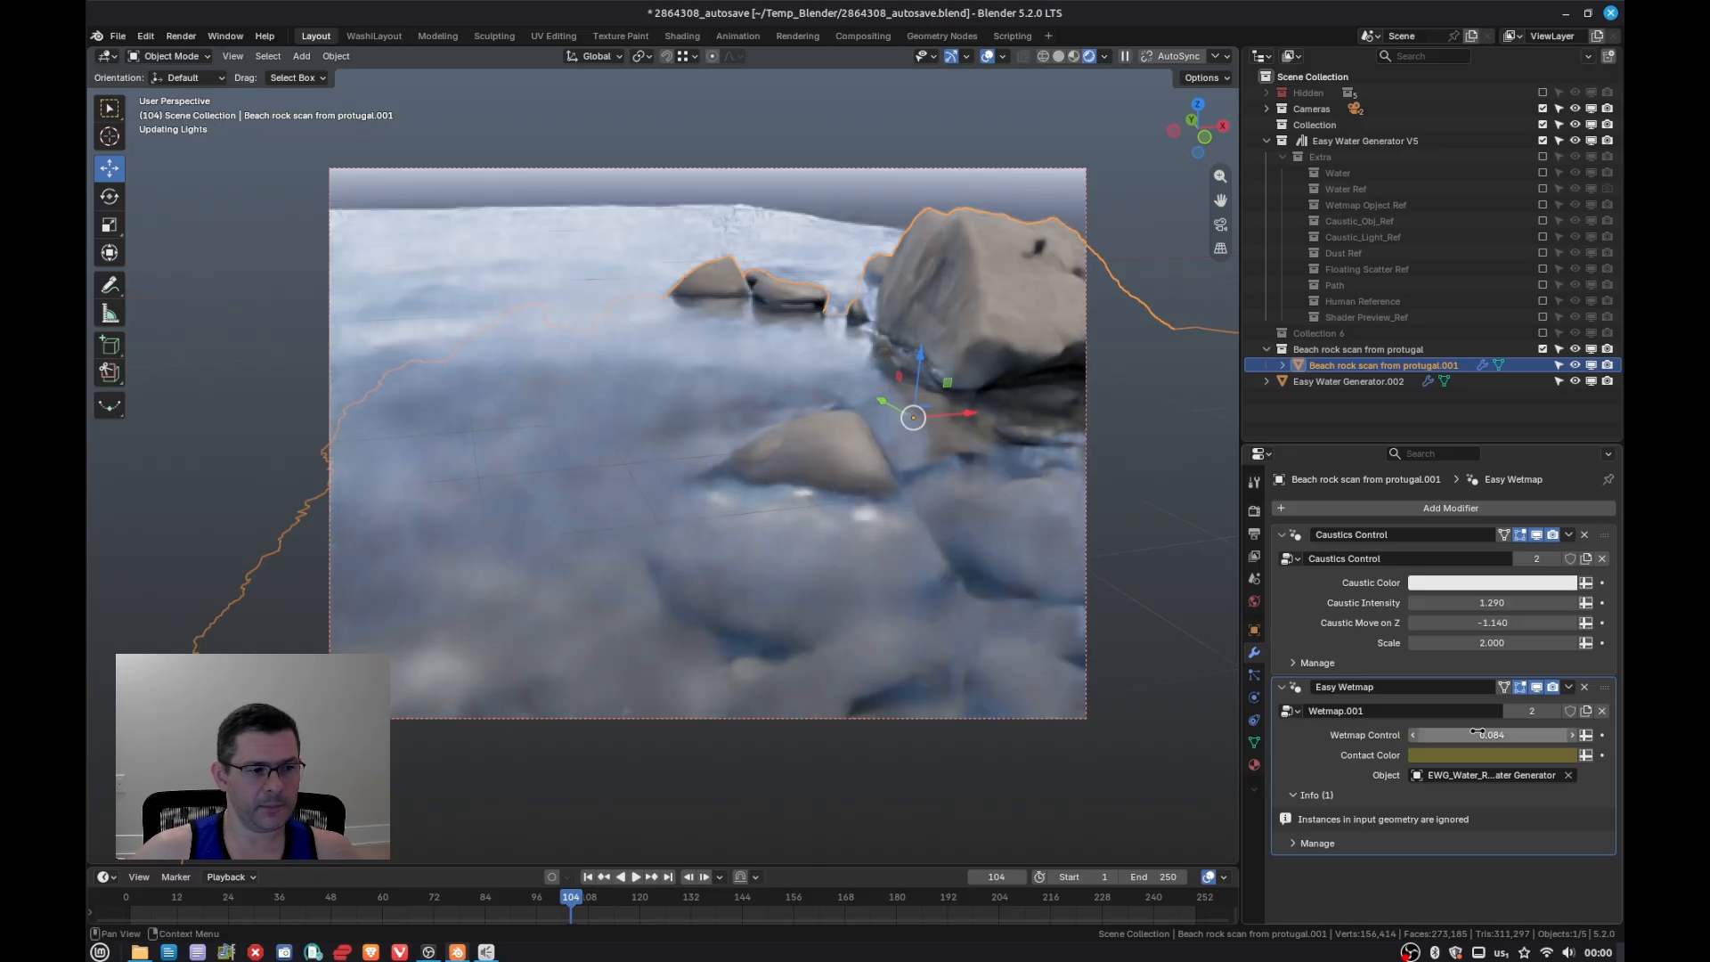
{"action": "middle_click_drag", "start_coordinate": [931, 489], "coordinate": [980, 303]}
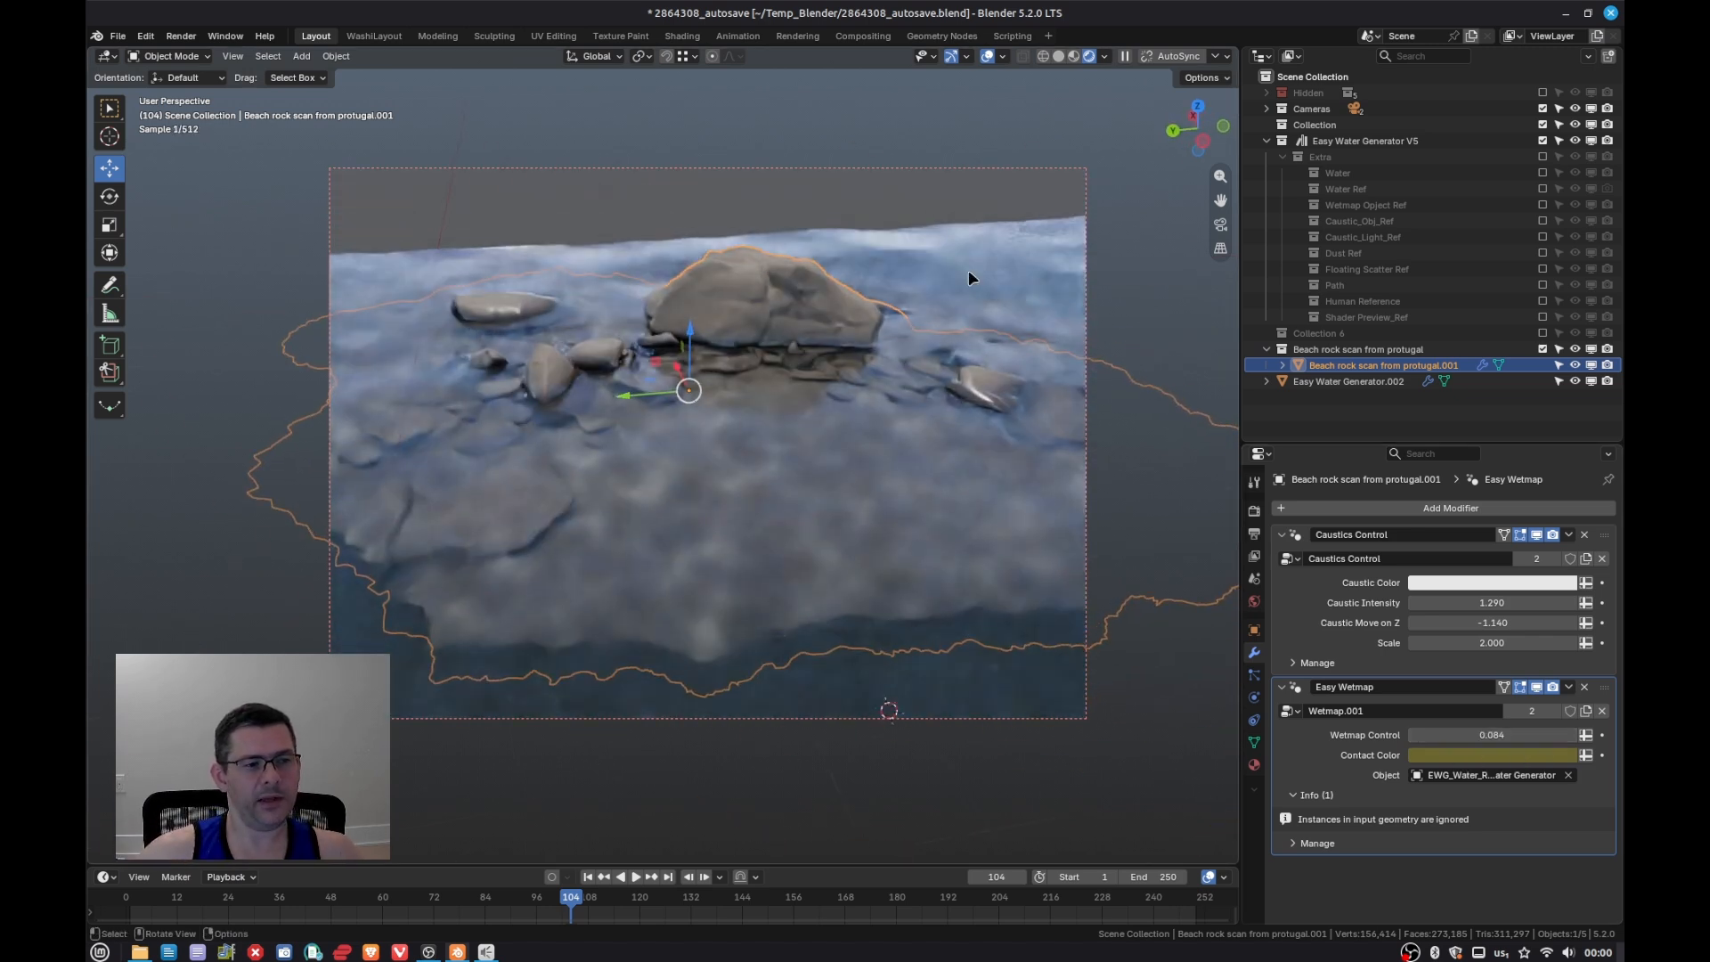
{"action": "left_click", "coordinate": [951, 208]}
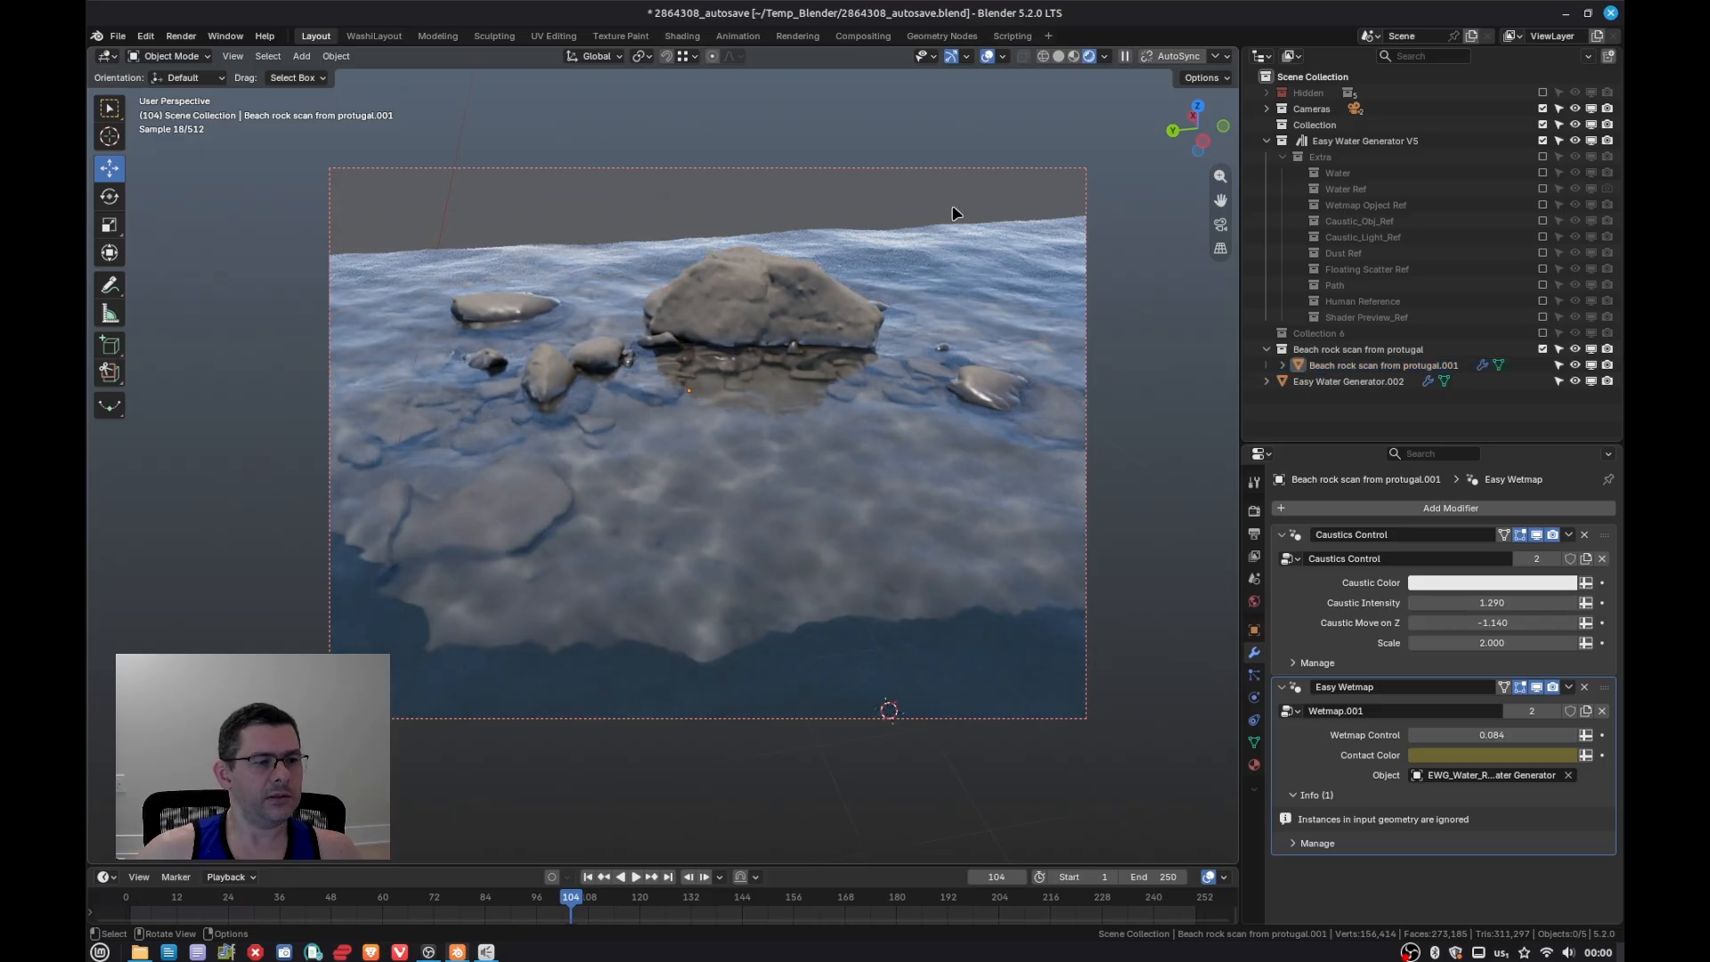
{"action": "middle_click_drag", "start_coordinate": [583, 386], "coordinate": [637, 360]}
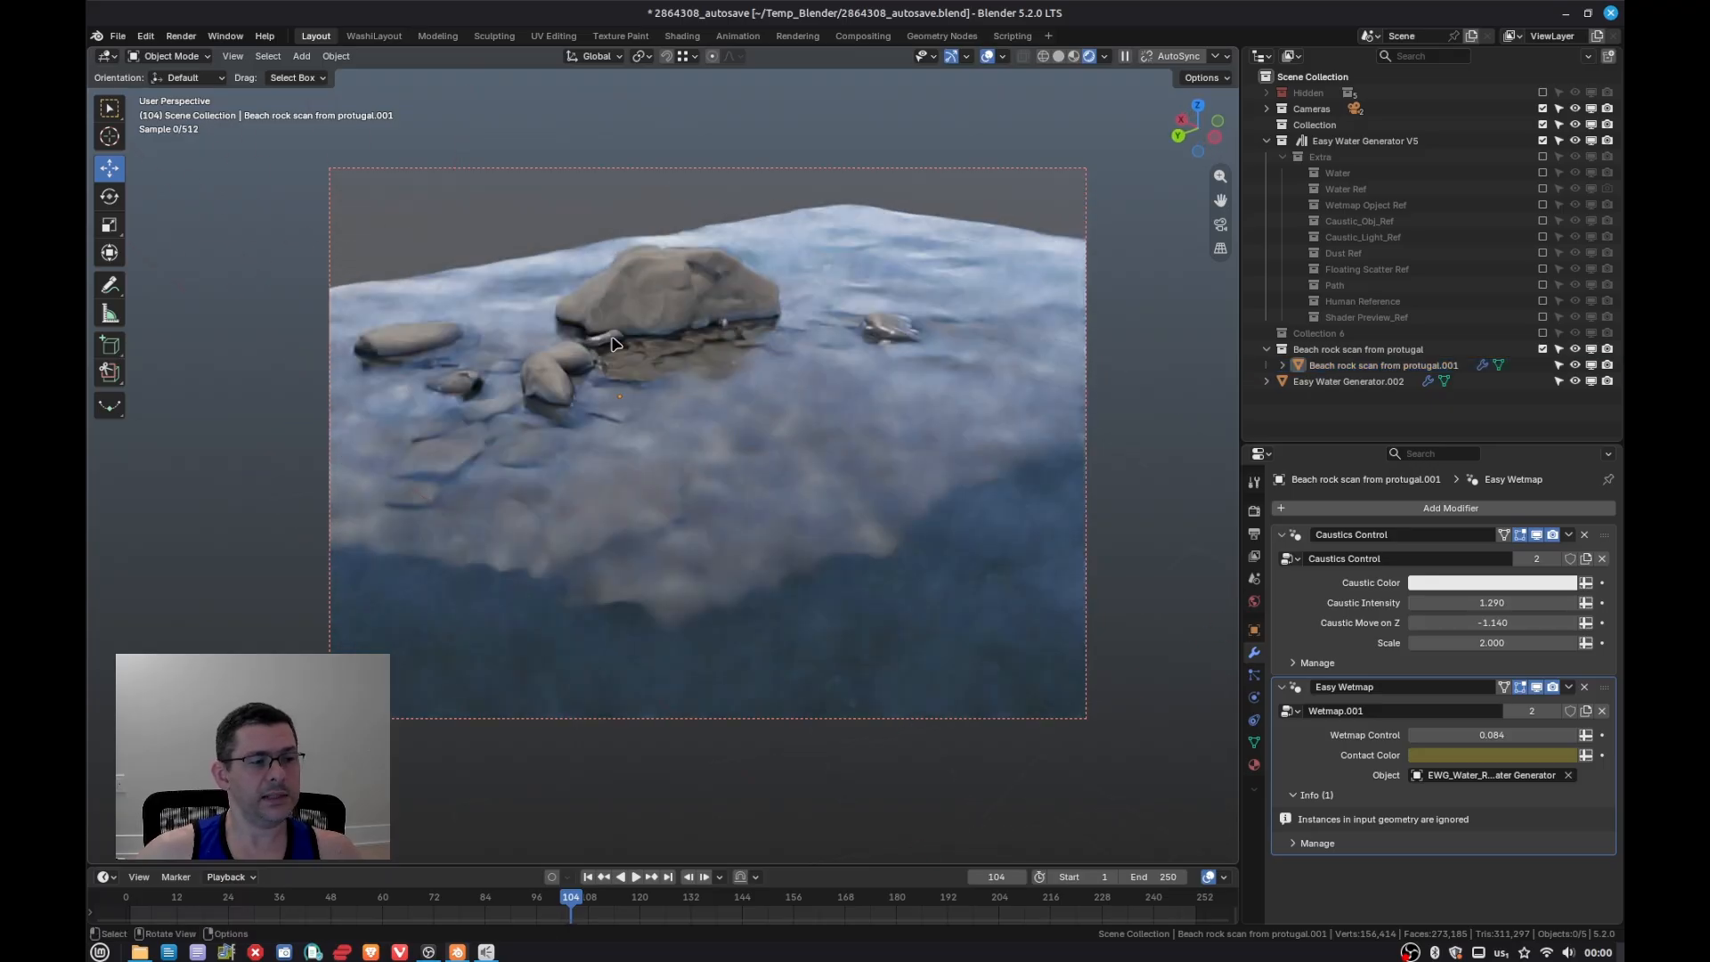
{"action": "scroll", "coordinate": [612, 338], "scroll_direction": "up", "scroll_amount": 3}
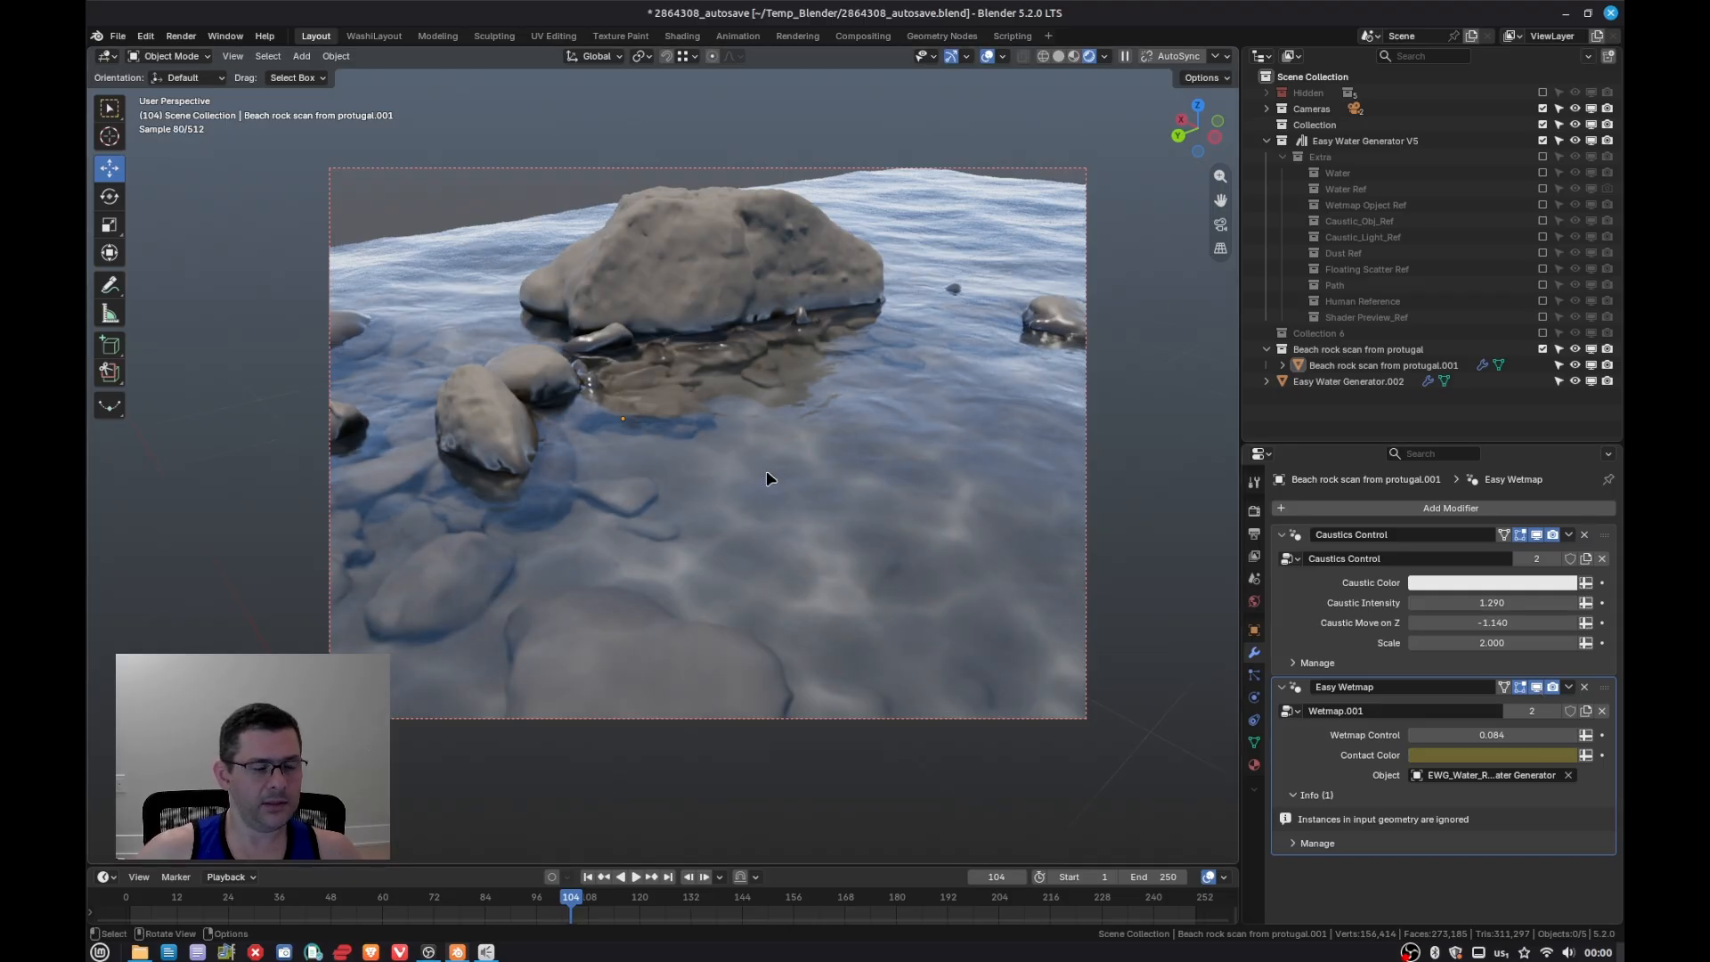
{"action": "scroll", "coordinate": [764, 478], "scroll_direction": "down", "scroll_amount": 4}
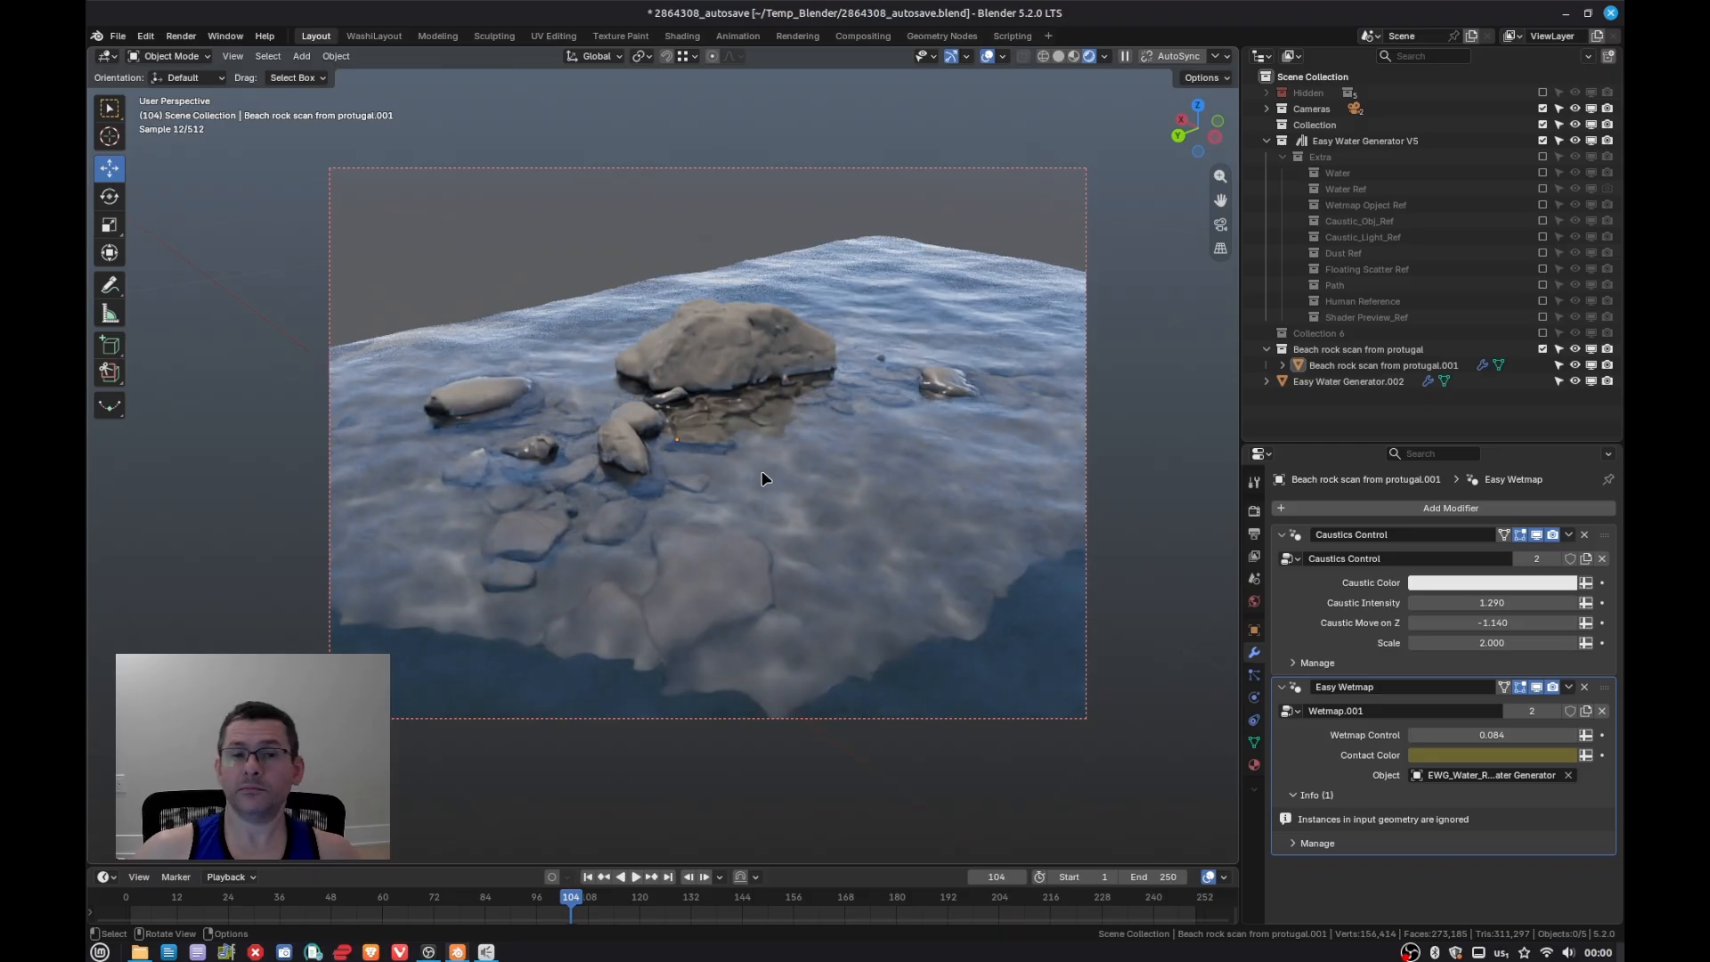